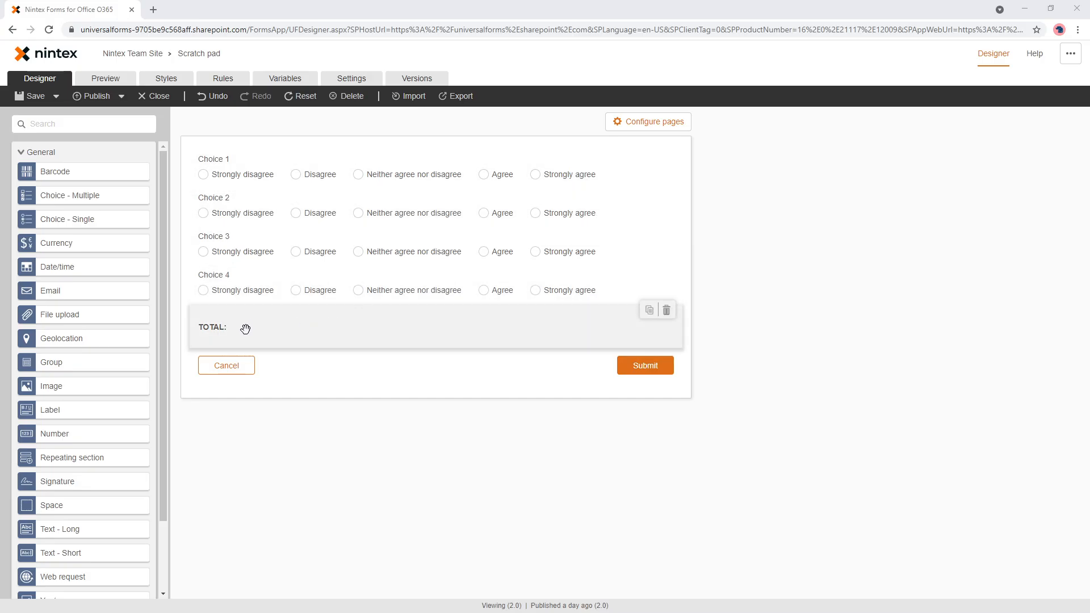
{"action": "left_click", "coordinate": [285, 83]}
{"action": "left_click", "coordinate": [773, 143]}
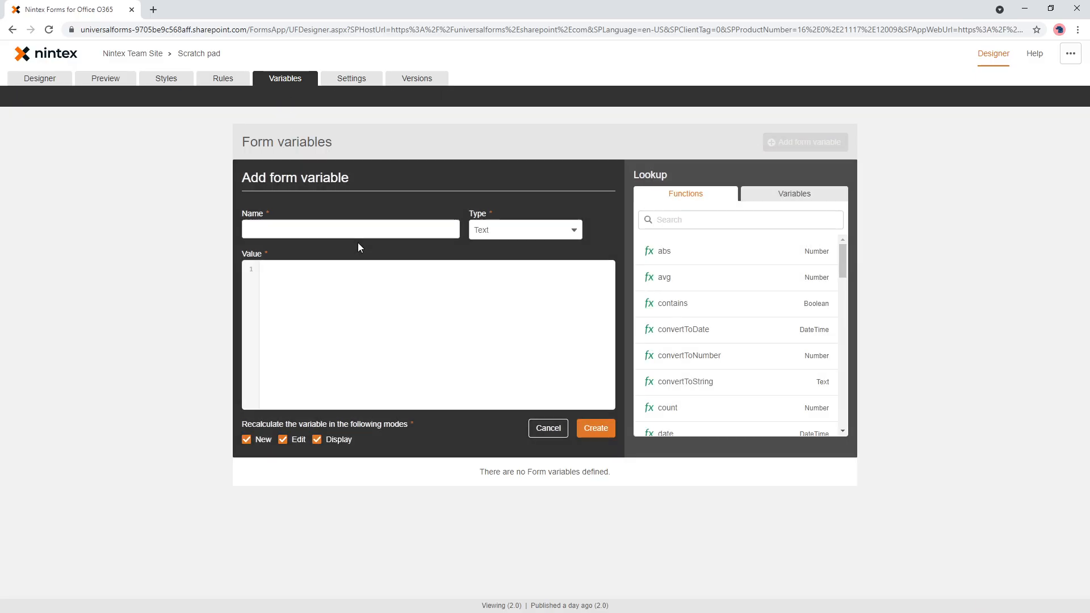
{"action": "left_click", "coordinate": [340, 289]}
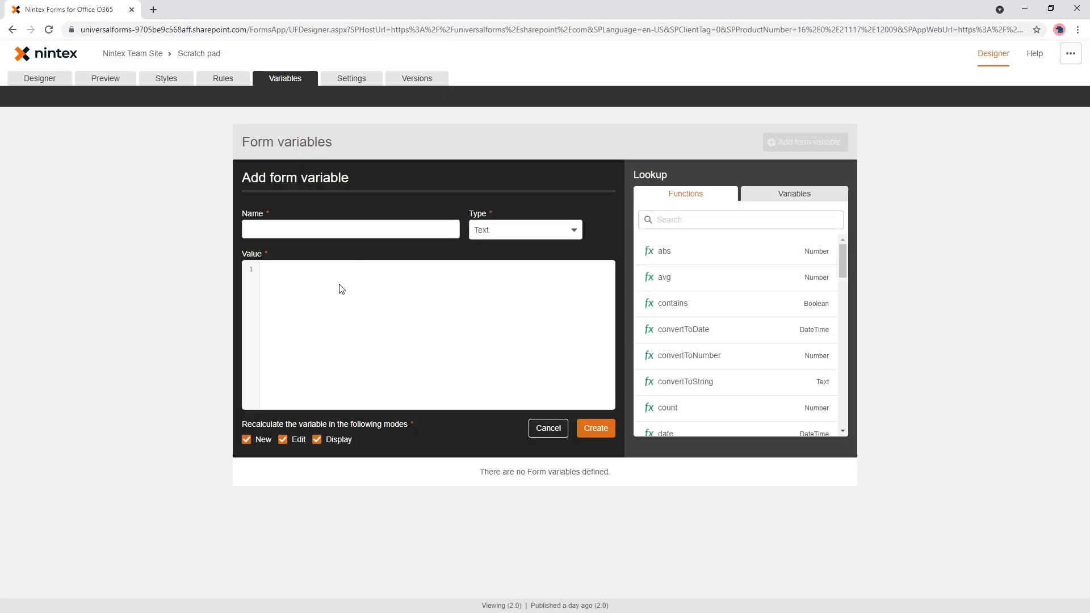
{"action": "type", "text": "choice"}
{"action": "key", "text": "Return"}
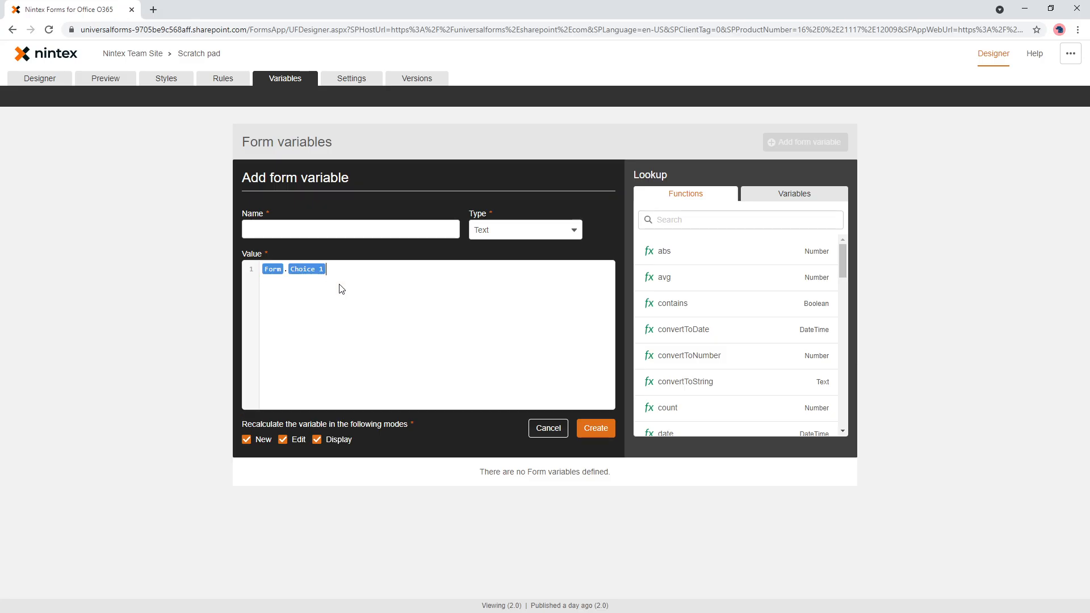
{"action": "key", "text": "Return"}
{"action": "key", "text": "Up"}
{"action": "type", "text": "if"}
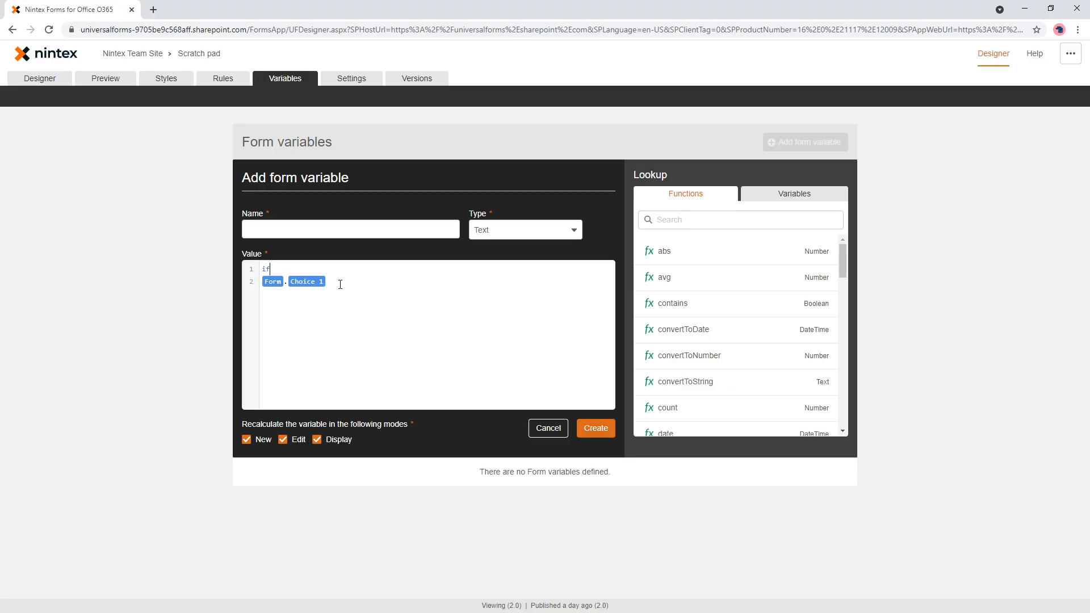
{"action": "left_click", "coordinate": [340, 288]}
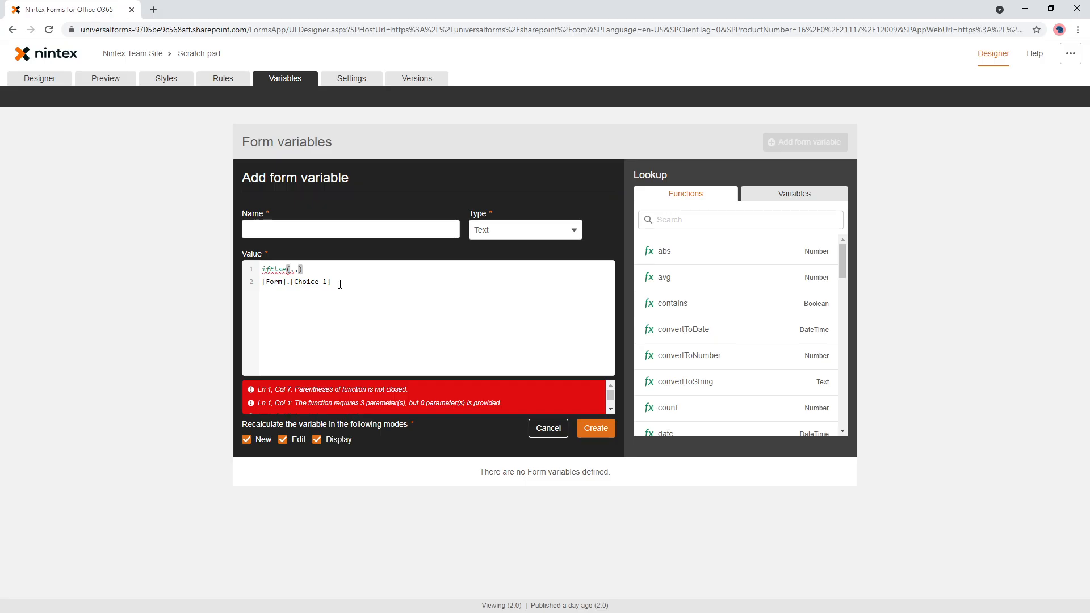
{"action": "key", "text": "shift+End"}
{"action": "key", "text": "ctrl+c"}
{"action": "key", "text": "Delete"}
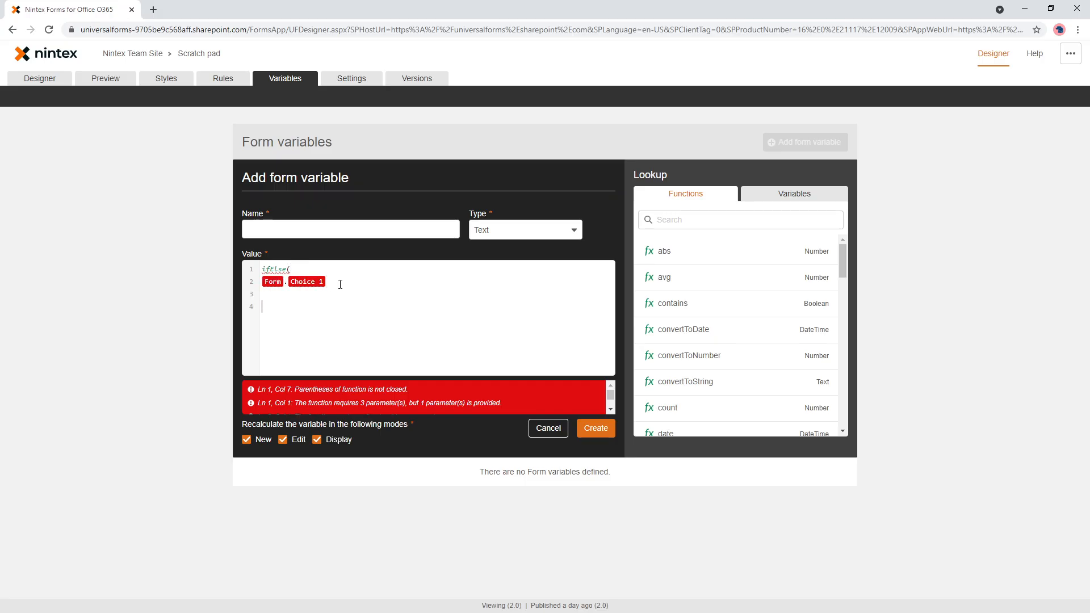
{"action": "key", "text": "ctrl+v"}
{"action": "left_click", "coordinate": [340, 285]}
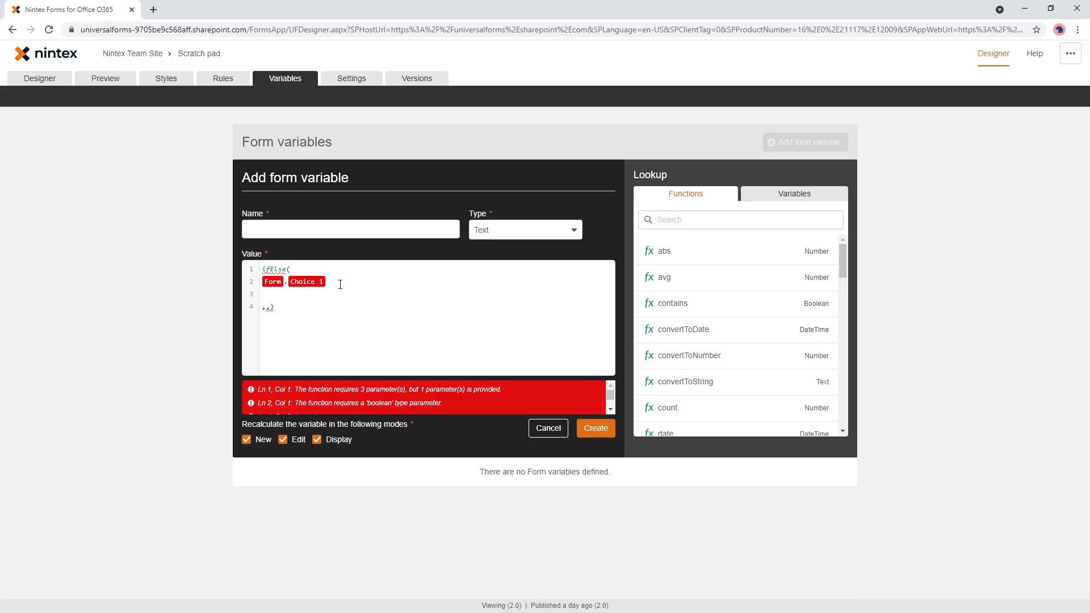
{"action": "type", "text": "=="}
{"action": "left_click_drag", "start_coordinate": [335, 321], "coordinate": [233, 246]}
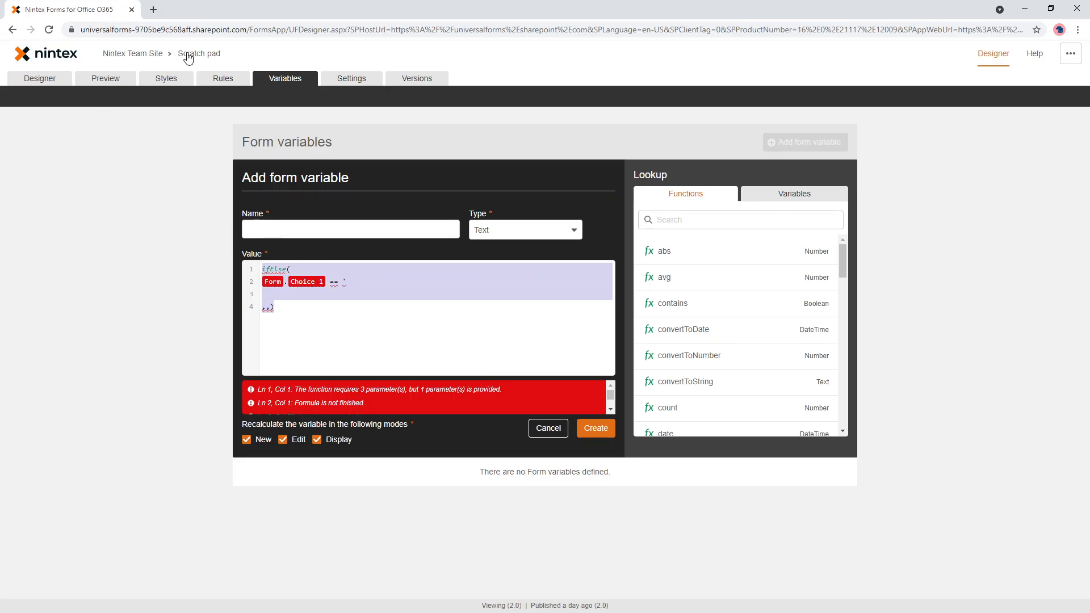
{"action": "left_click", "coordinate": [39, 78]}
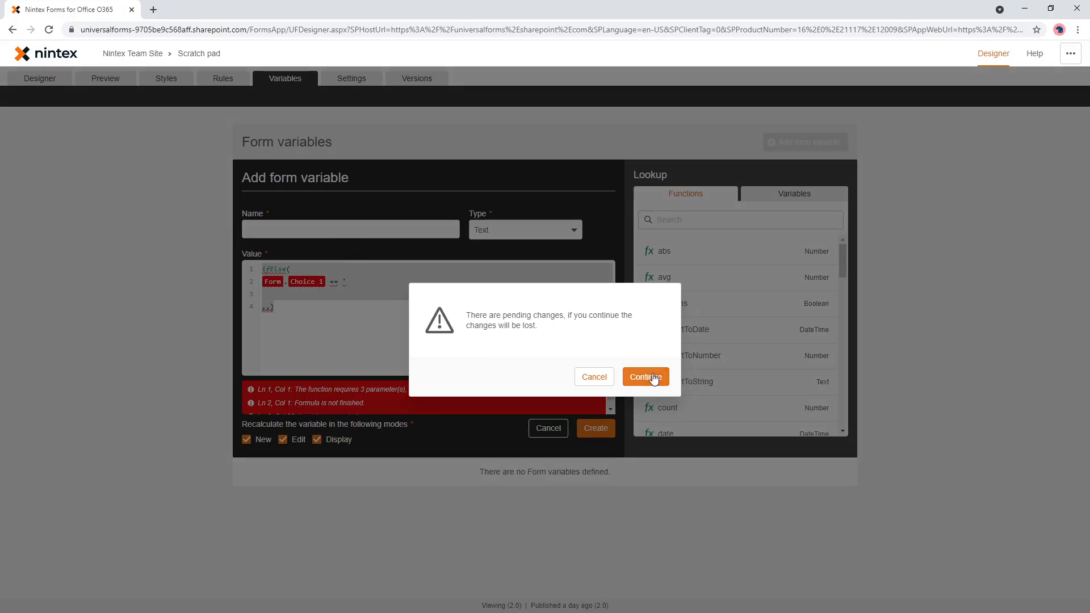
{"action": "left_click", "coordinate": [646, 377]}
- Copy the options list of the Choice 1 control and paste it into the value of a new form variable
{"action": "left_click", "coordinate": [404, 170]}
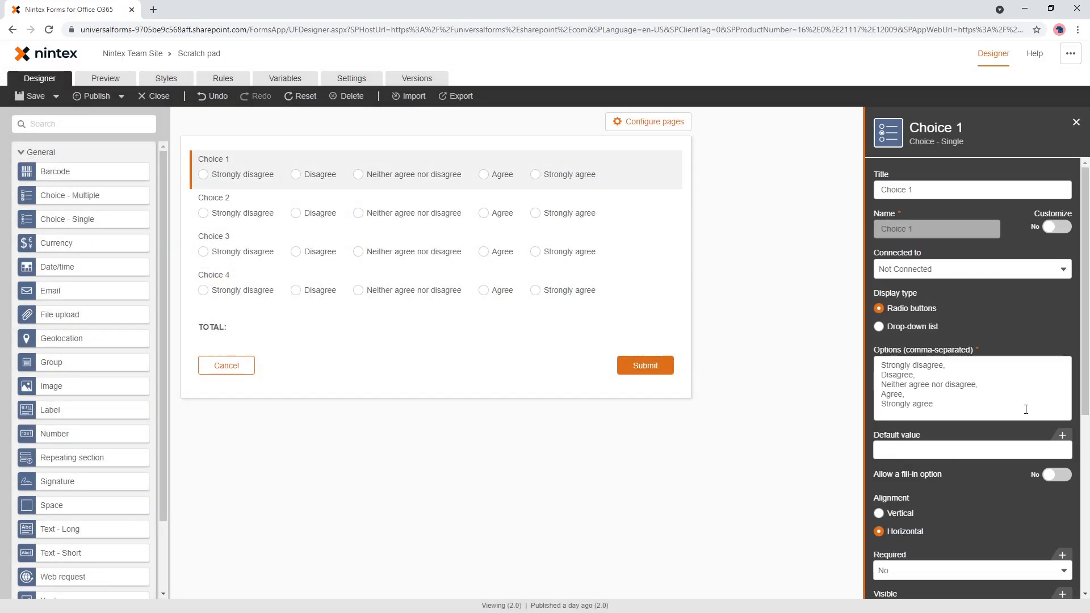
{"action": "left_click_drag", "start_coordinate": [934, 405], "coordinate": [860, 357]}
{"action": "key", "text": "ctrl+c"}
{"action": "left_click", "coordinate": [285, 79]}
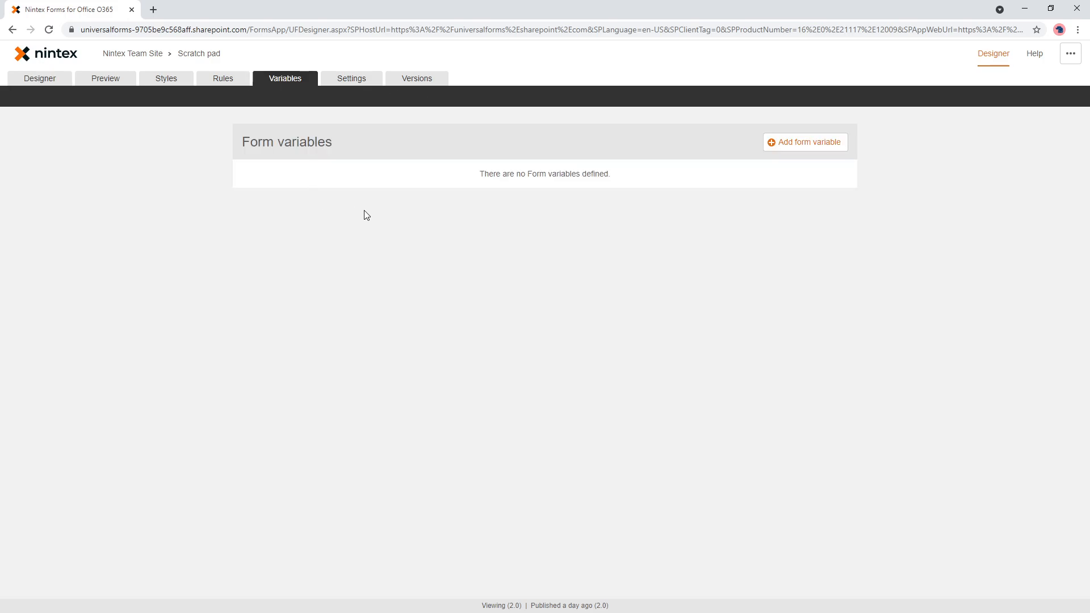
{"action": "left_click", "coordinate": [790, 143]}
{"action": "left_click", "coordinate": [333, 309]}
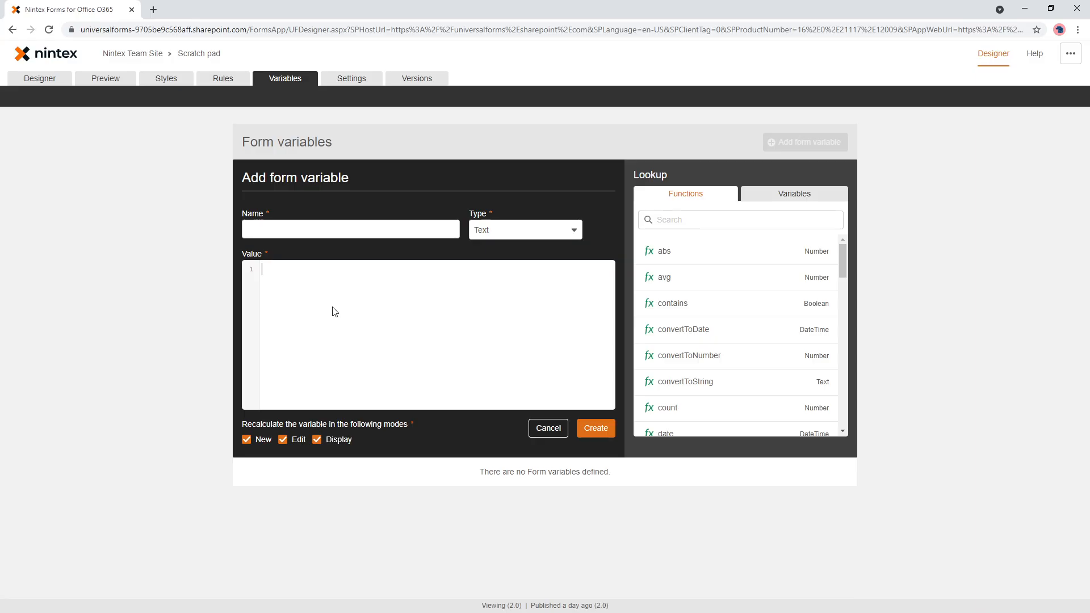
{"action": "key", "text": "ctrl+v"}
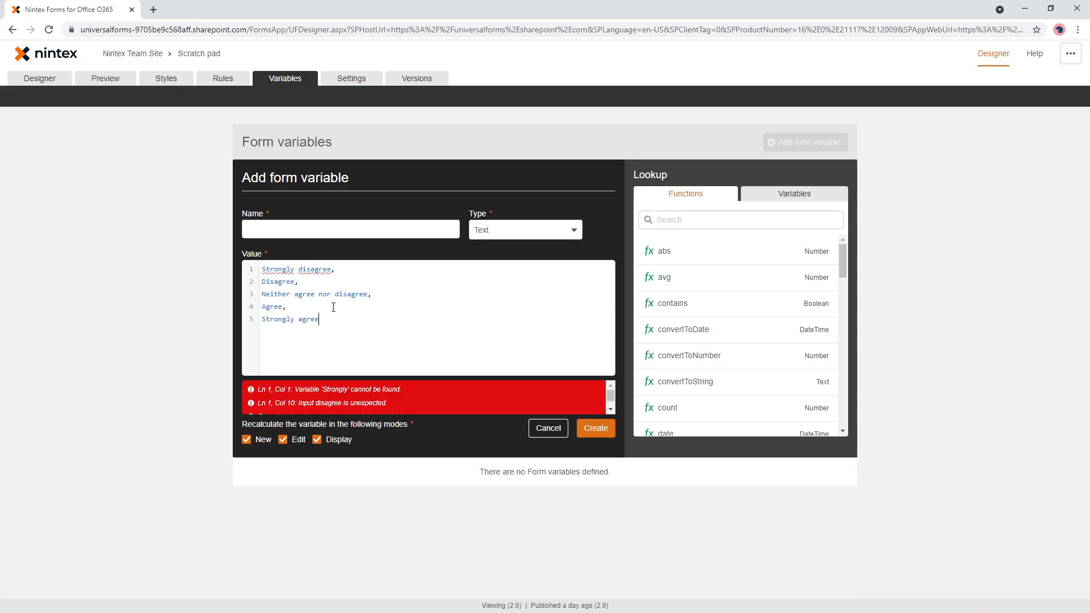
- Insert an ifElse function above the pasted options, with the Choice 1 form control as its first argument
{"action": "key", "text": "Return"}
{"action": "key", "text": "Return"}
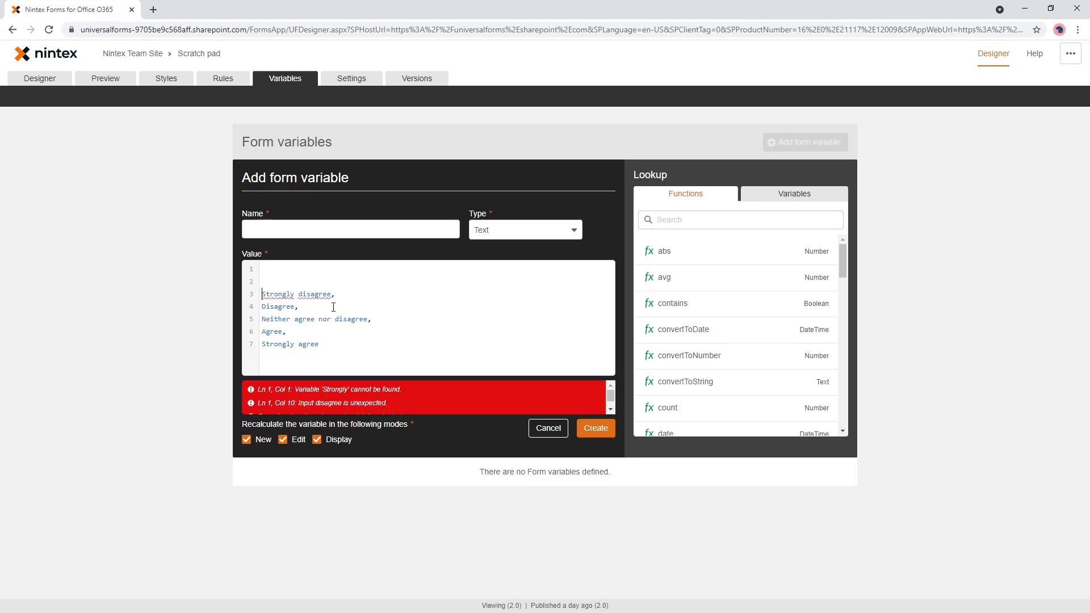
{"action": "key", "text": "Up"}
{"action": "key", "text": "Up"}
{"action": "type", "text": "i"}
{"action": "key", "text": "Return"}
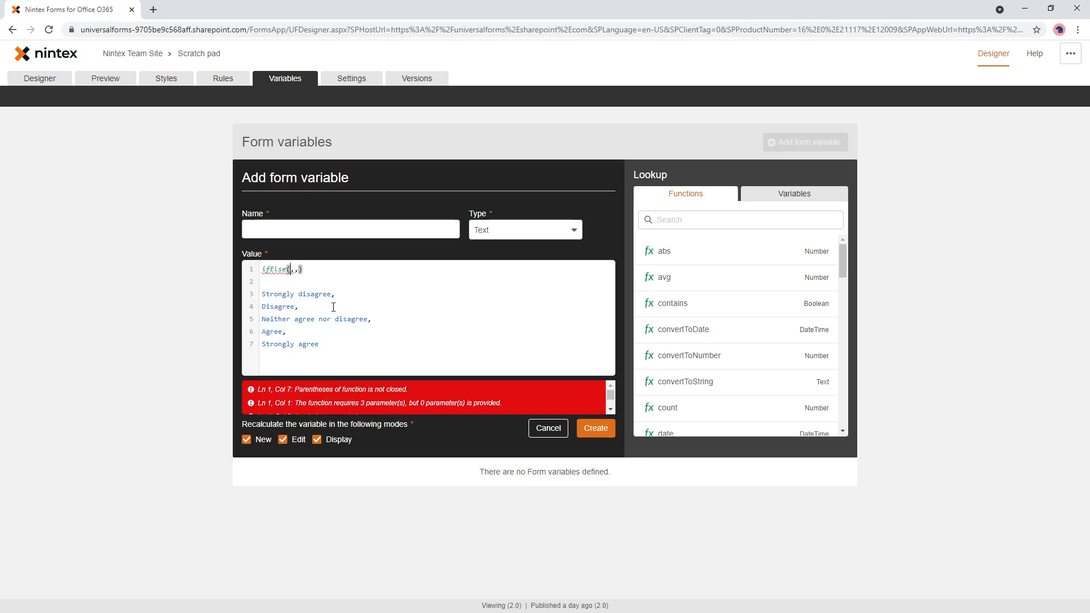
{"action": "type", "text": "choi"}
{"action": "key", "text": "Return"}
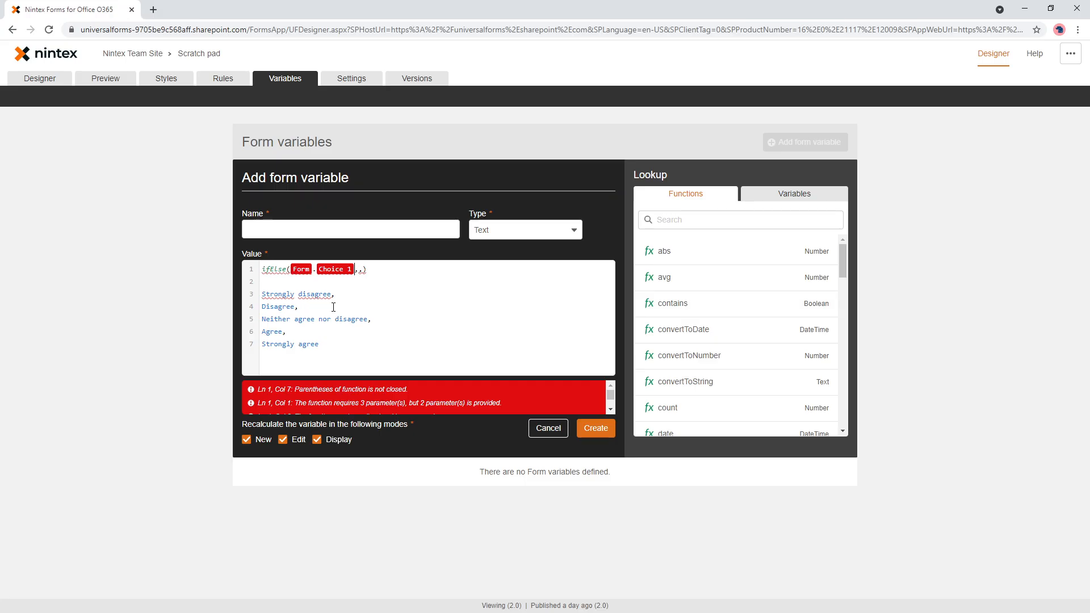
- Cut the text "Strongly disagree" from the pasted options list, leaving its comma
{"action": "key", "text": "shift+Right"}
{"action": "key", "text": "shift+Right"}
{"action": "key", "text": "shift+Right"}
{"action": "key", "text": "Down"}
{"action": "key", "text": "Left"}
{"action": "key", "text": "shift+Home"}
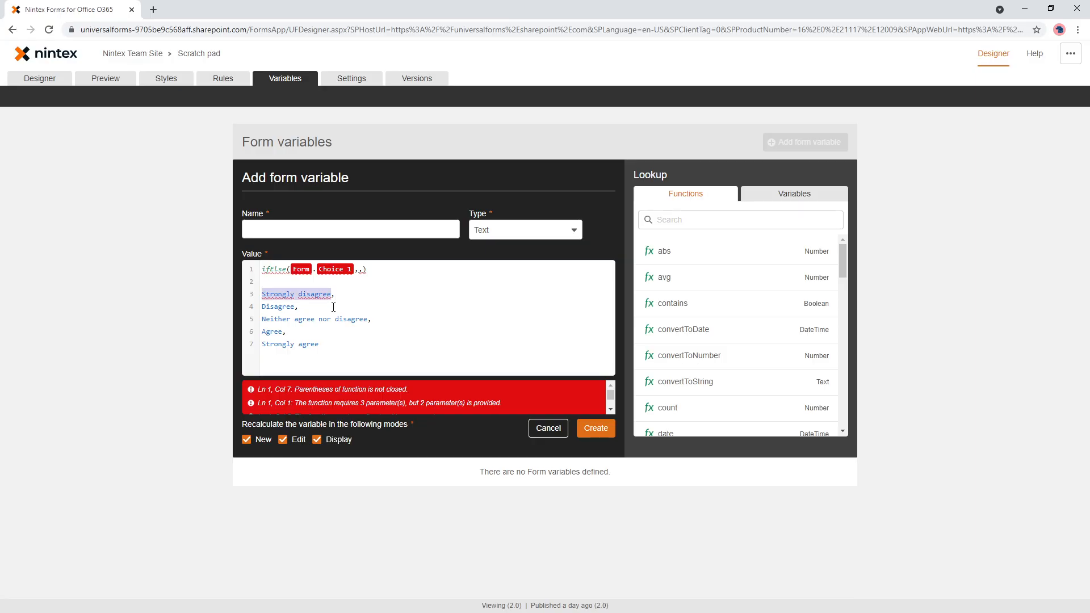
{"action": "key", "text": "ctrl+x"}
- Complete the ifElse condition so that it compares Choice 1 with == "Strongly disagree"
{"action": "key", "text": "Up"}
{"action": "key", "text": "Up"}
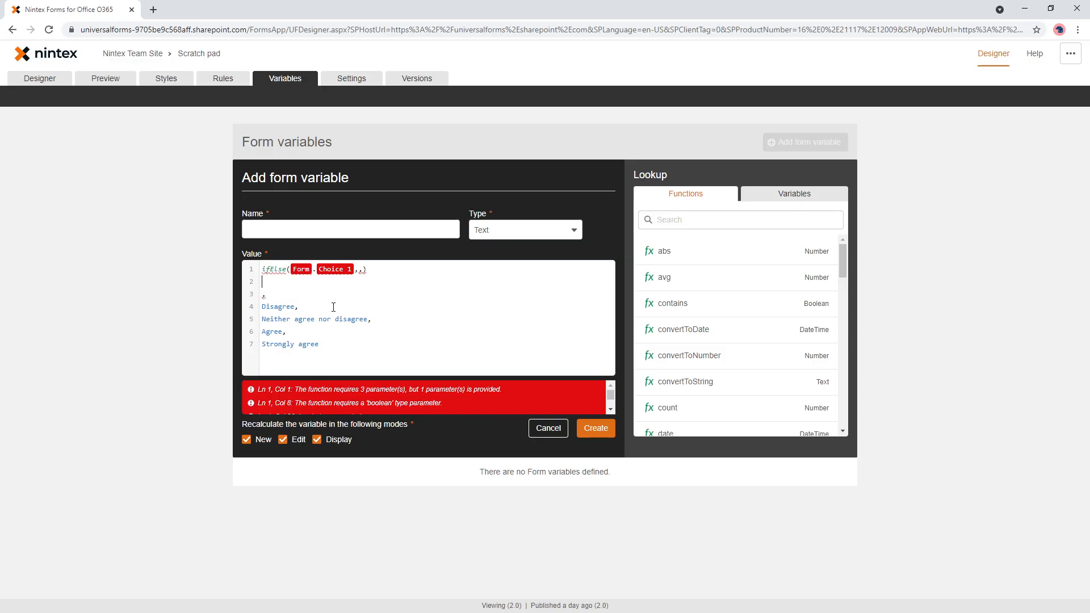
{"action": "key", "text": "End"}
{"action": "key", "text": "Left"}
{"action": "key", "text": "Left"}
{"action": "key", "text": "Left"}
{"action": "type", "text": "== \""}
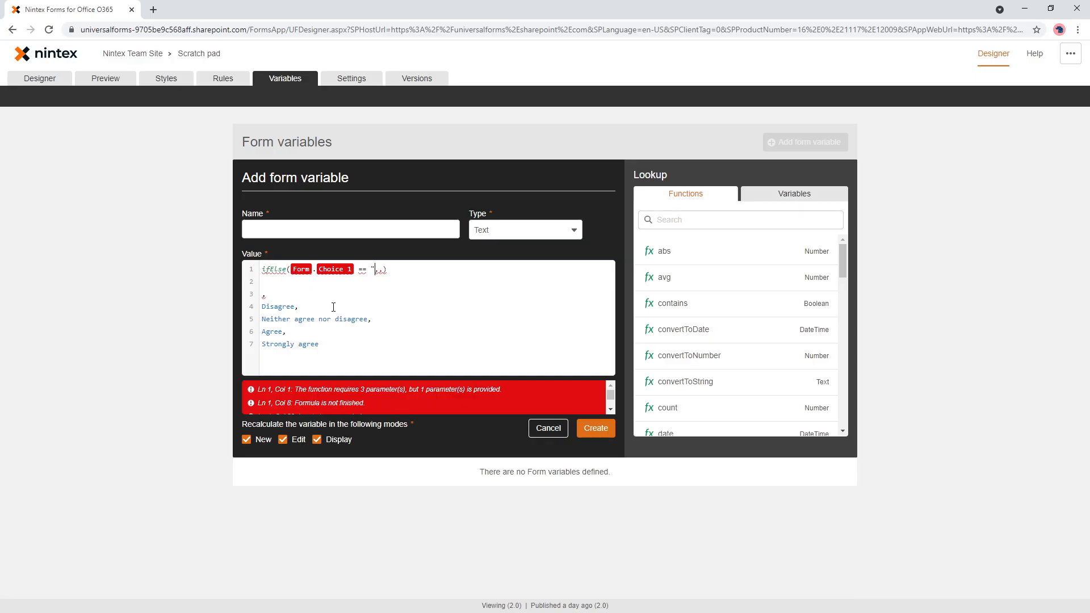
{"action": "key", "text": "ctrl+v"}
{"action": "type", "text": "\","}
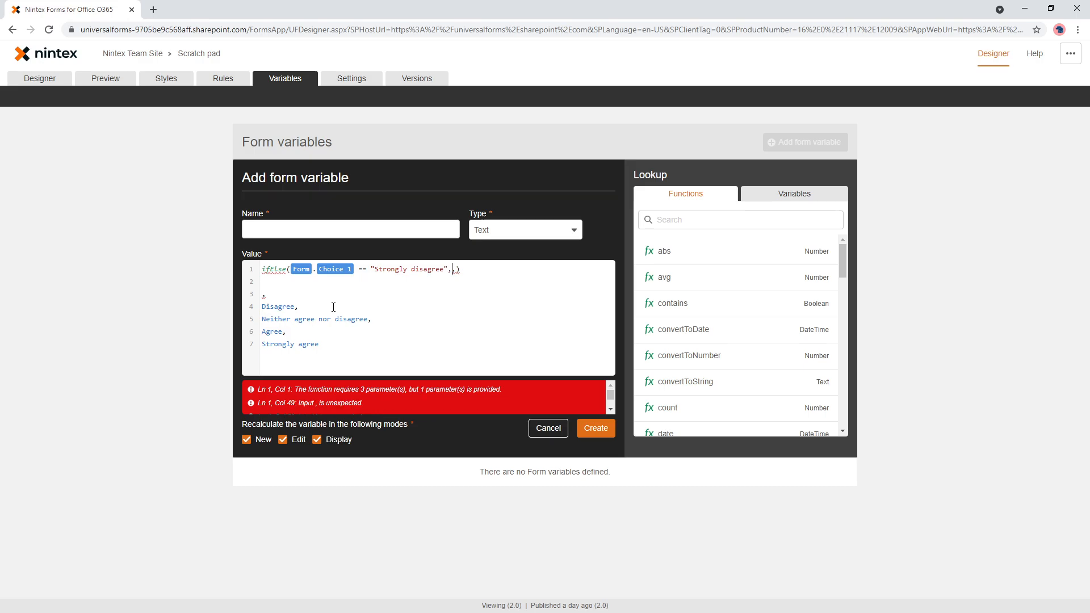
{"action": "type", "text": "1"}
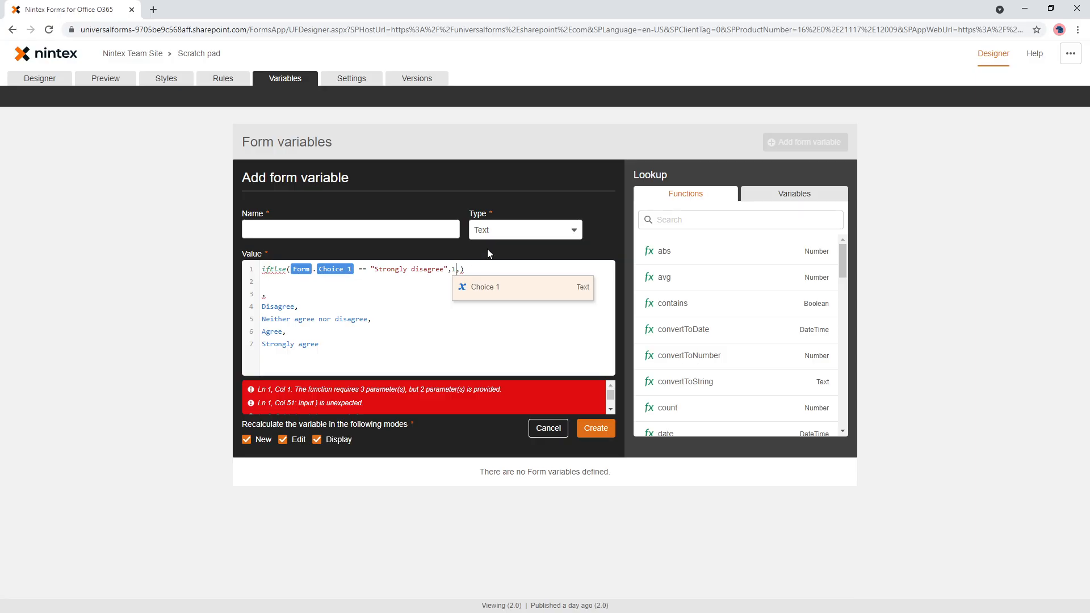
- Enter 1 as the function's true result and set the variable's type to Integer
{"action": "left_click", "coordinate": [547, 229]}
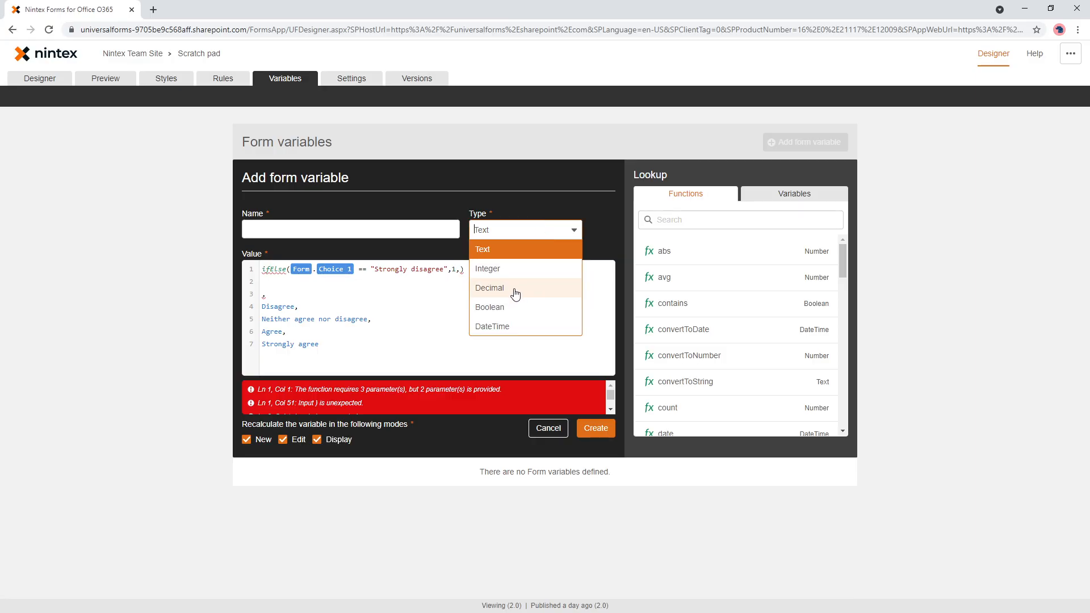
{"action": "left_click", "coordinate": [504, 269]}
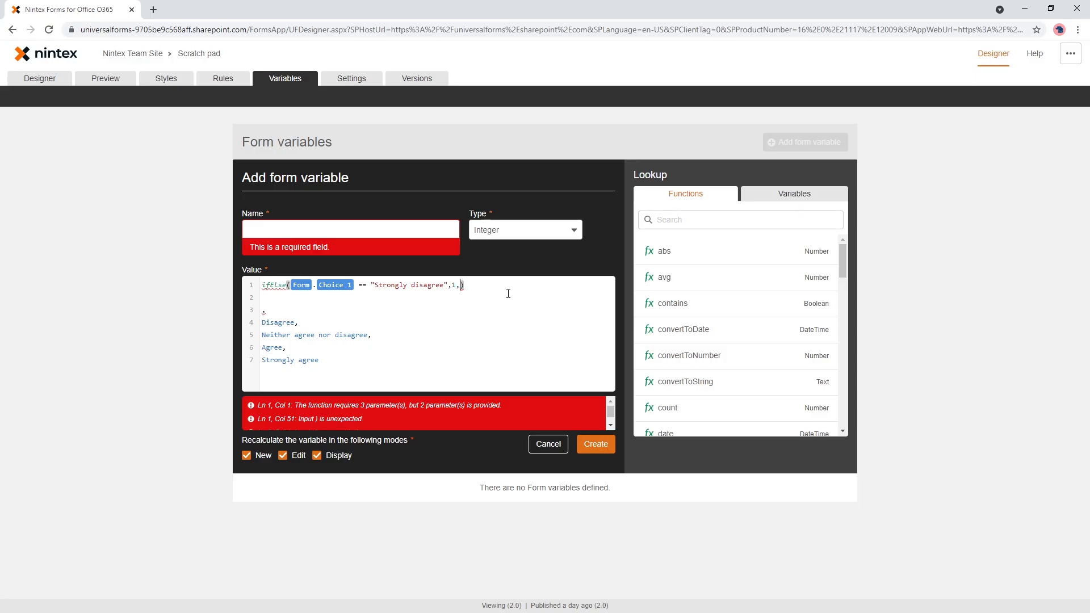
- Nest a second ifElse function on a new line as the third argument of the first one
{"action": "key", "text": "Return"}
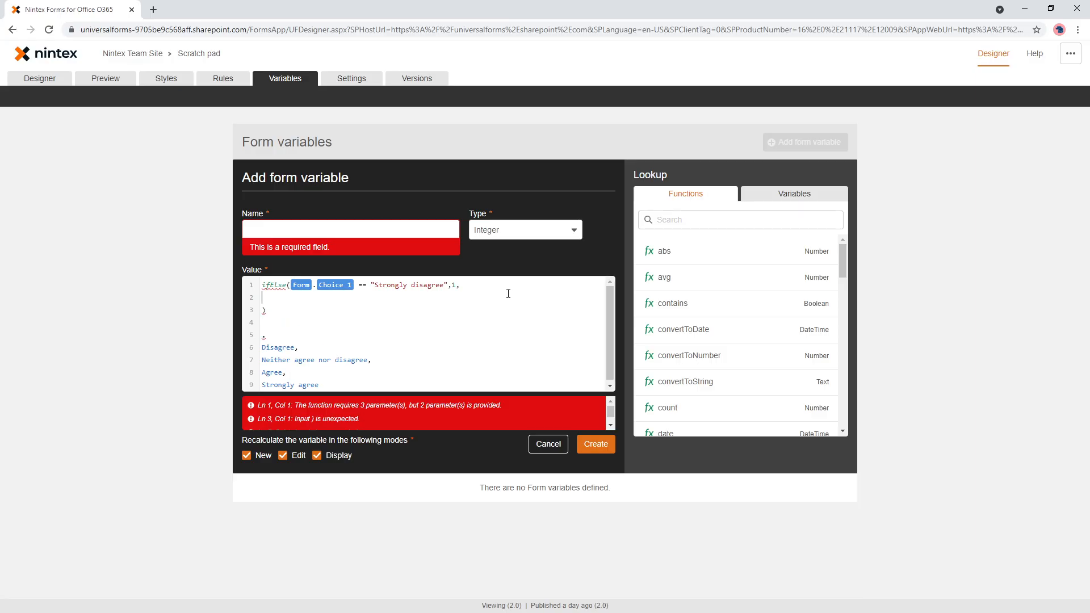
{"action": "type", "text": "if"}
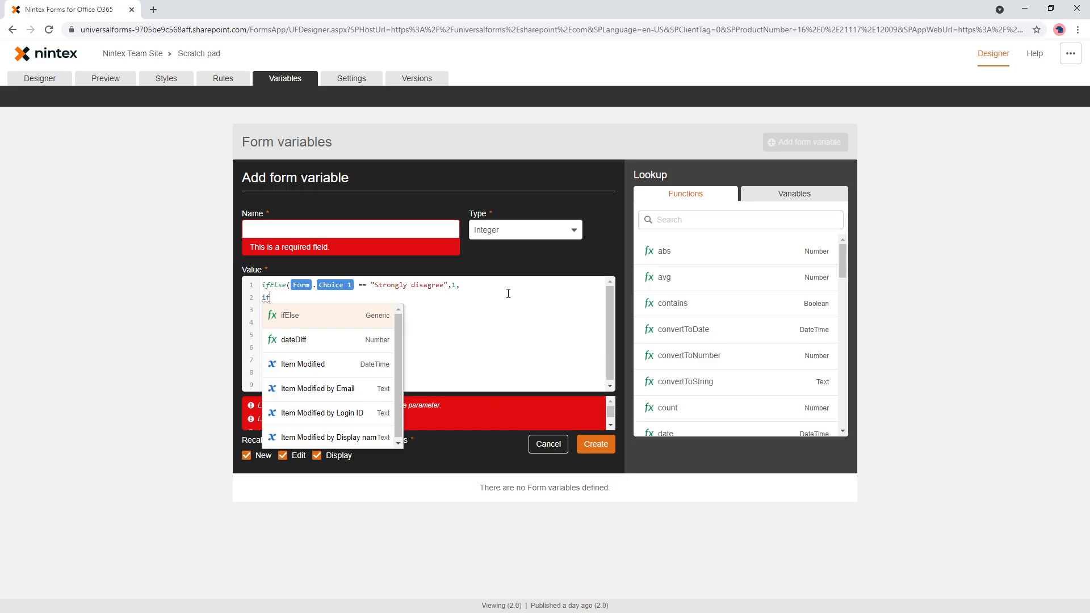
{"action": "key", "text": "Return"}
- Copy the Choice 1 == comparison from the first ifElse into the nested ifElse
{"action": "key", "text": "Up"}
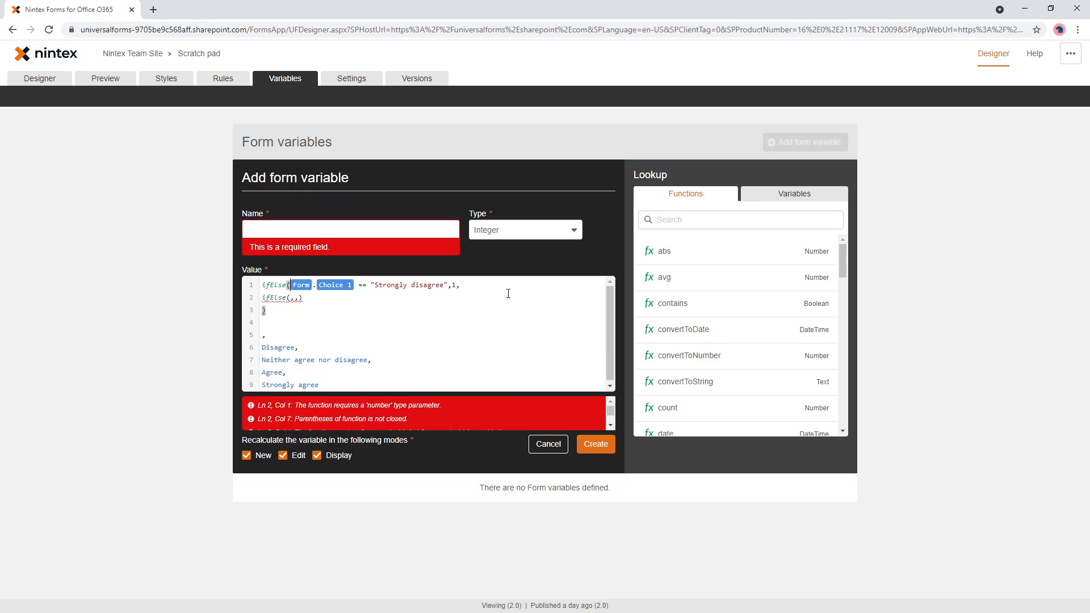
{"action": "key", "text": "shift+End"}
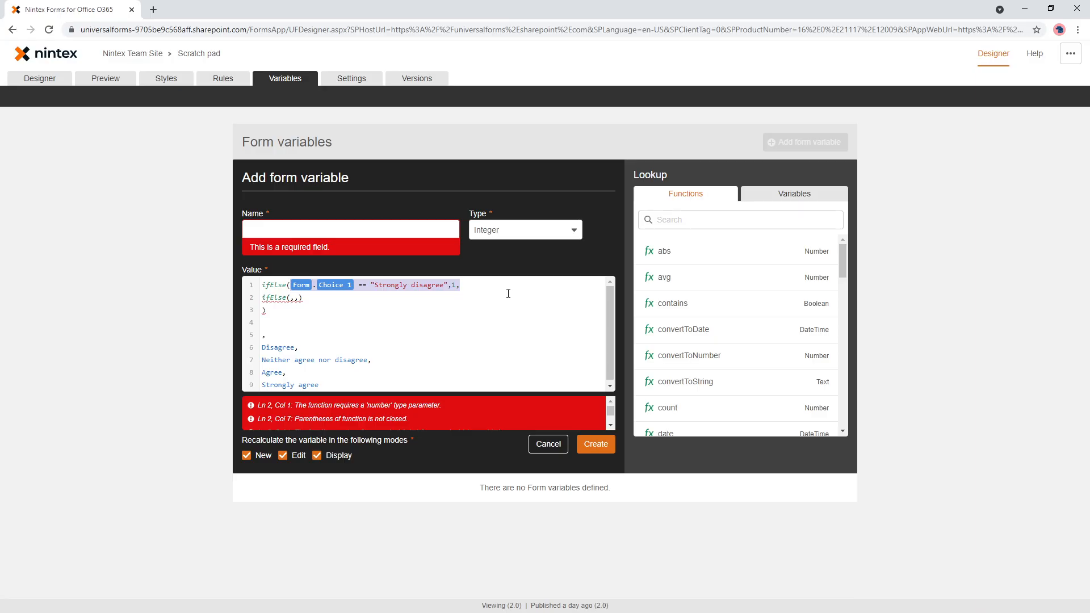
{"action": "key", "text": "Right"}
{"action": "left_click", "coordinate": [448, 284]}
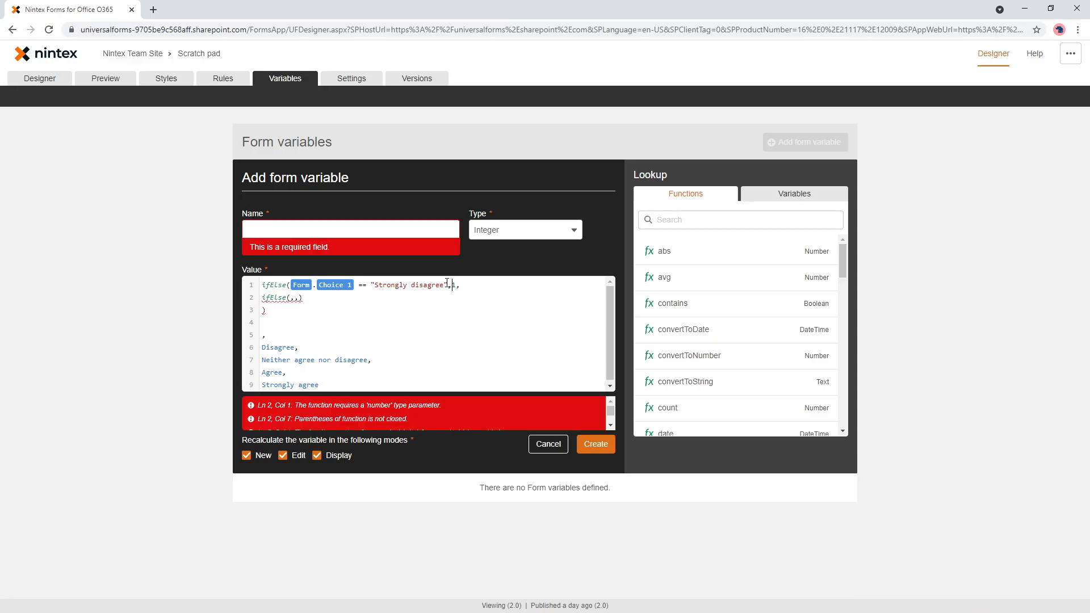
{"action": "left_click_drag", "start_coordinate": [369, 286], "coordinate": [290, 284]}
{"action": "key", "text": "ctrl+c"}
{"action": "left_click", "coordinate": [289, 298]}
{"action": "key", "text": "ctrl+v"}
- Complete the nested condition with "Disagree" copied from the options list, and enter 2 as its true result
{"action": "double_click", "coordinate": [278, 348]}
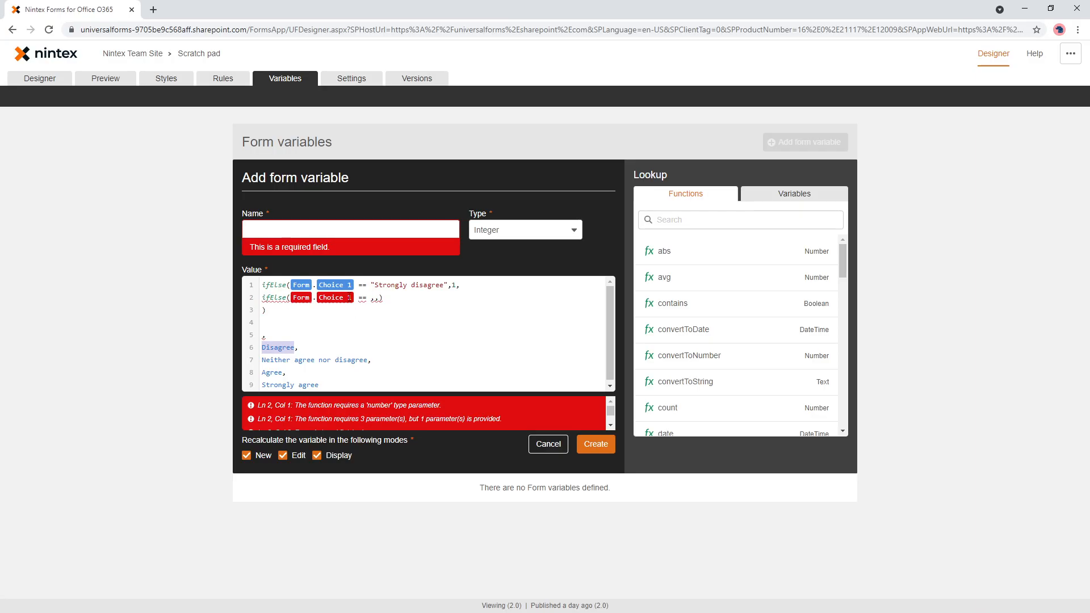
{"action": "left_click", "coordinate": [372, 299]}
{"action": "type", "text": "\""}
{"action": "key", "text": "ctrl+v"}
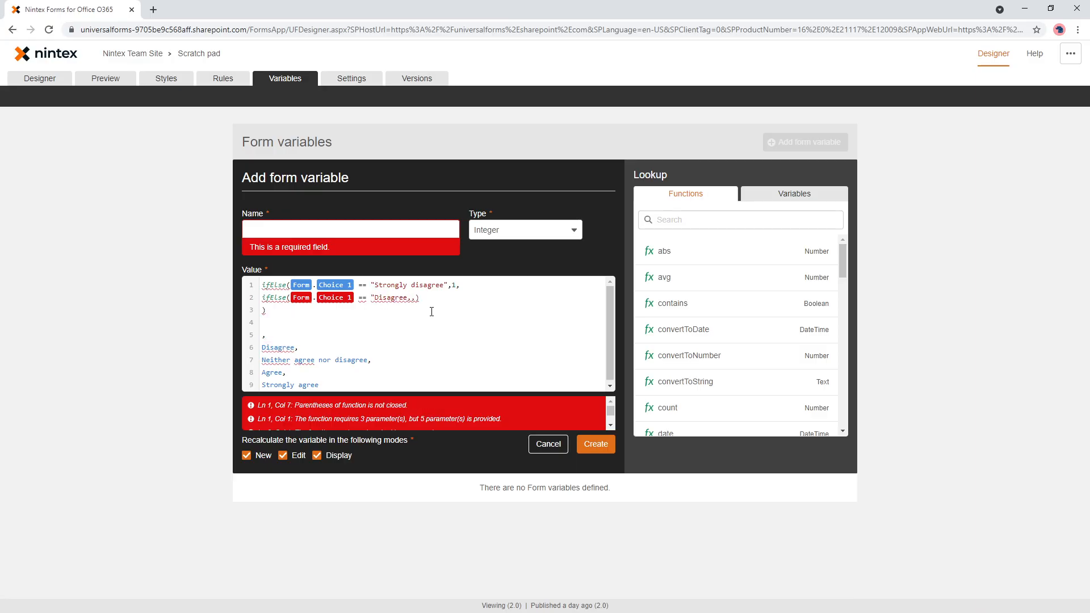
{"action": "type", "text": "\""}
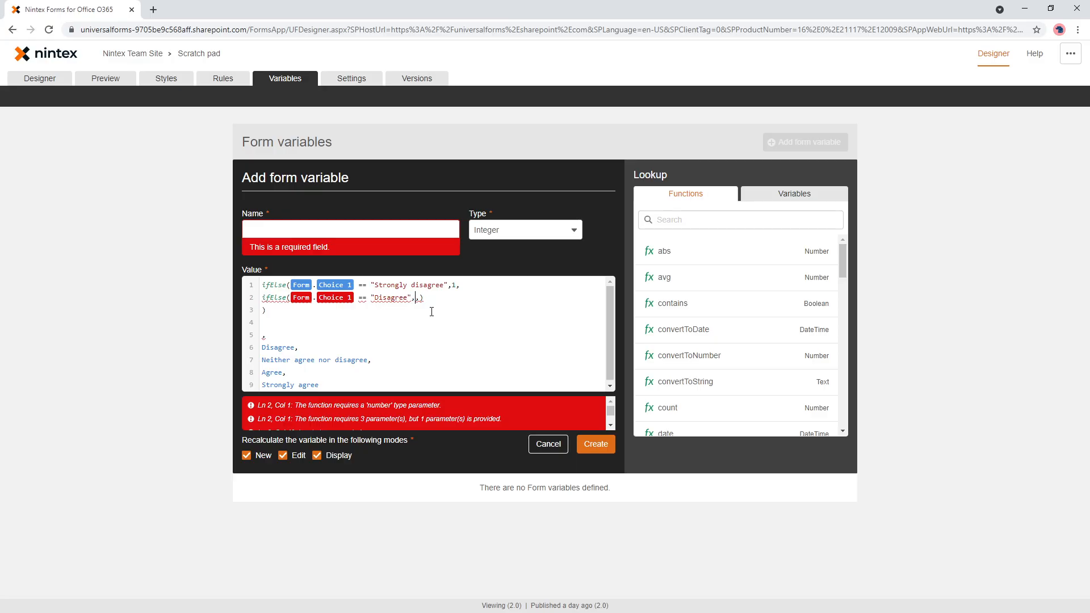
{"action": "type", "text": "2"}
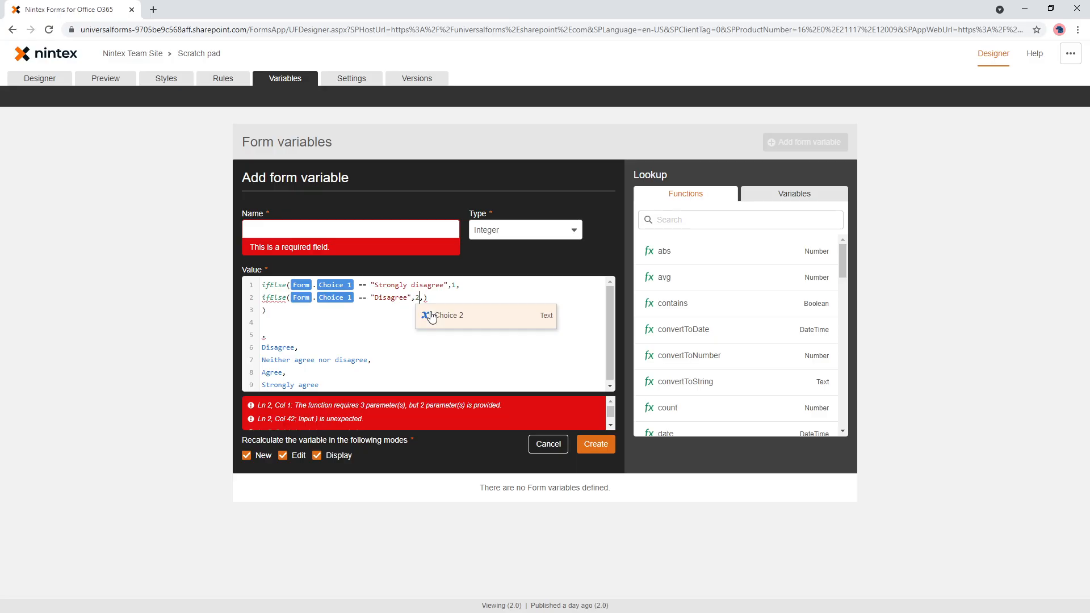
- Duplicate the "Disagree" ifElse onto a new line as its own third argument and add the matching closing parenthesis
{"action": "key", "text": "Right"}
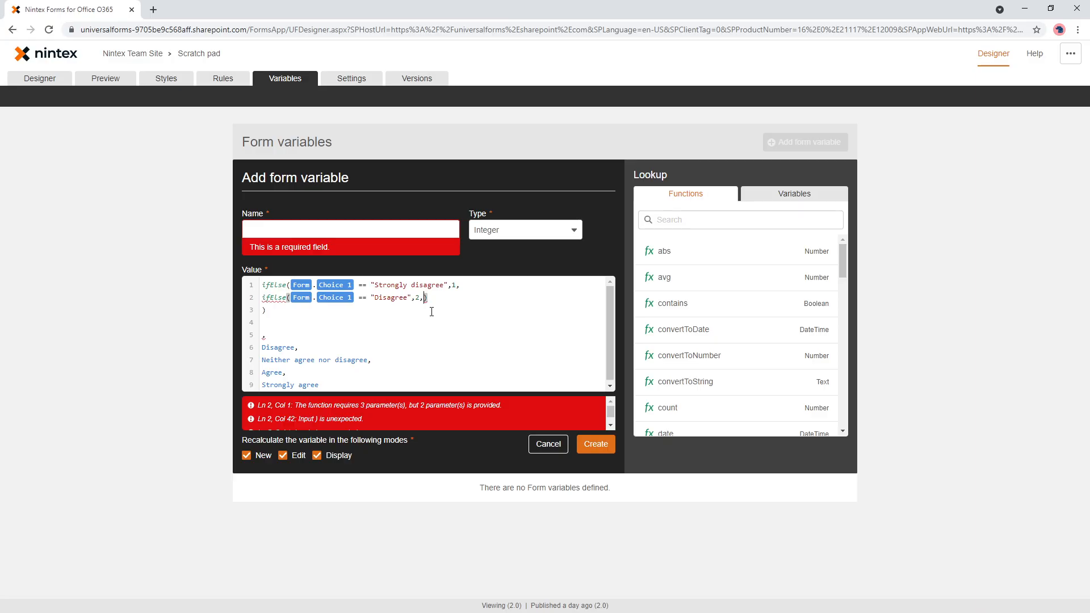
{"action": "key", "text": "Return"}
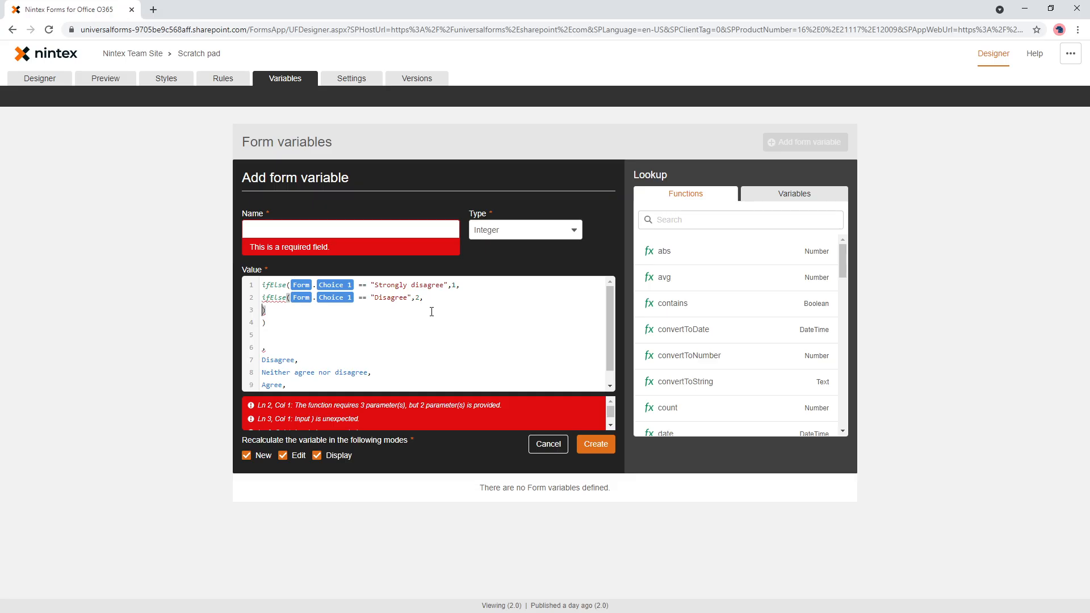
{"action": "key", "text": "Up"}
{"action": "key", "text": "shift+End"}
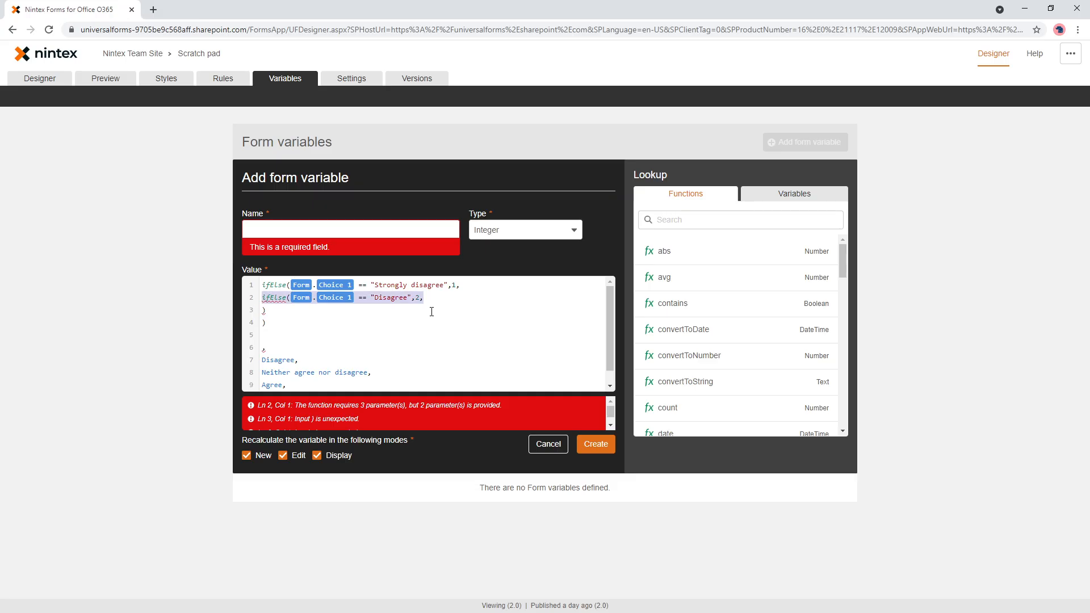
{"action": "key", "text": "ctrl+c"}
{"action": "key", "text": "End"}
{"action": "key", "text": "Return"}
{"action": "key", "text": "ctrl+v"}
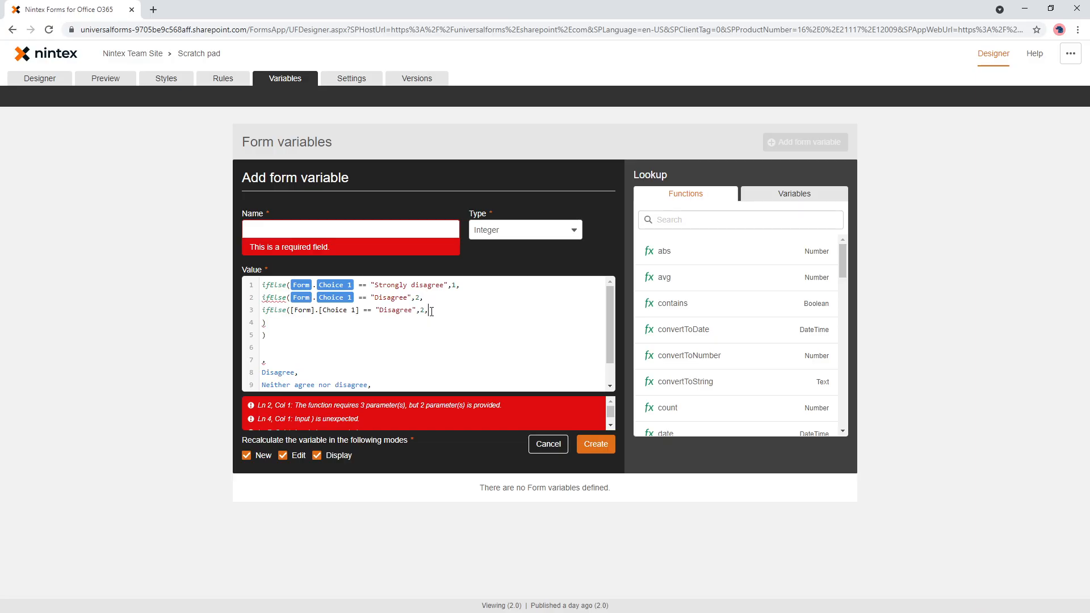
{"action": "key", "text": "Return"}
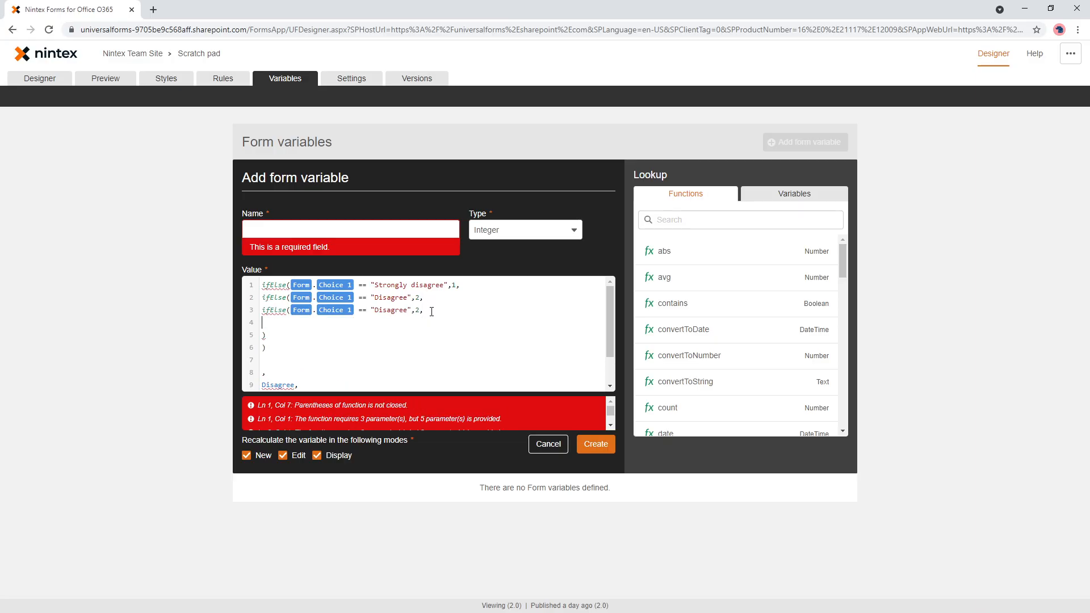
{"action": "type", "text": ")"}
{"action": "key", "text": "Up"}
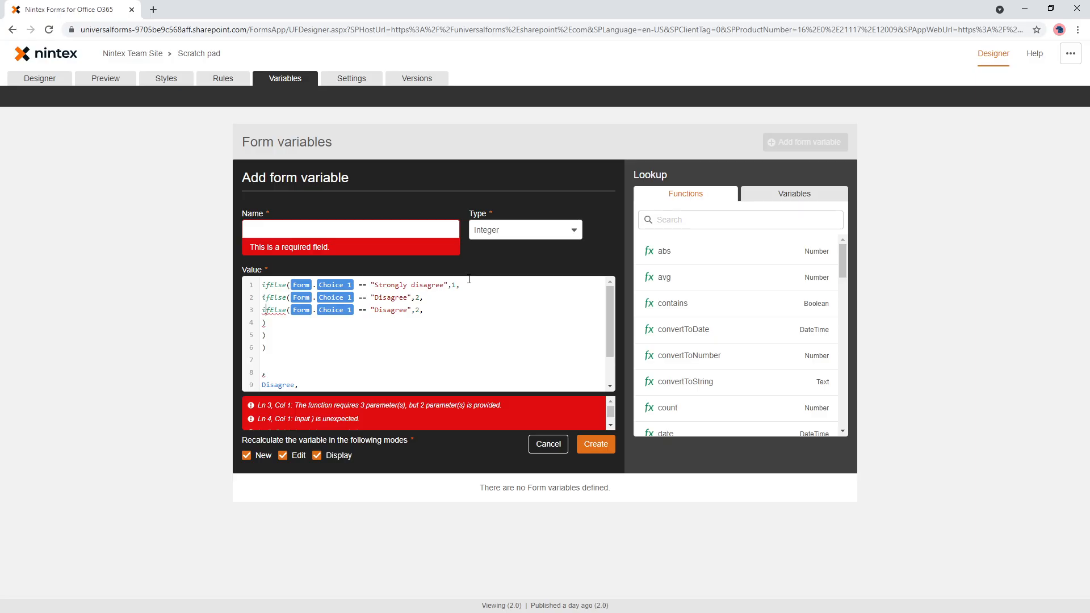
- Replace the comparison text in the third ifElse with "Neither agree nor disagree" copied from the options list
{"action": "scroll", "coordinate": [364, 320], "scroll_direction": "down", "scroll_amount": 2}
{"action": "left_click_drag", "start_coordinate": [262, 356], "coordinate": [370, 354]}
{"action": "scroll", "coordinate": [429, 340], "scroll_direction": "up", "scroll_amount": 2}
{"action": "double_click", "coordinate": [390, 311]}
{"action": "key", "text": "ctrl+v"}
{"action": "scroll", "coordinate": [404, 335], "scroll_direction": "down", "scroll_amount": 2}
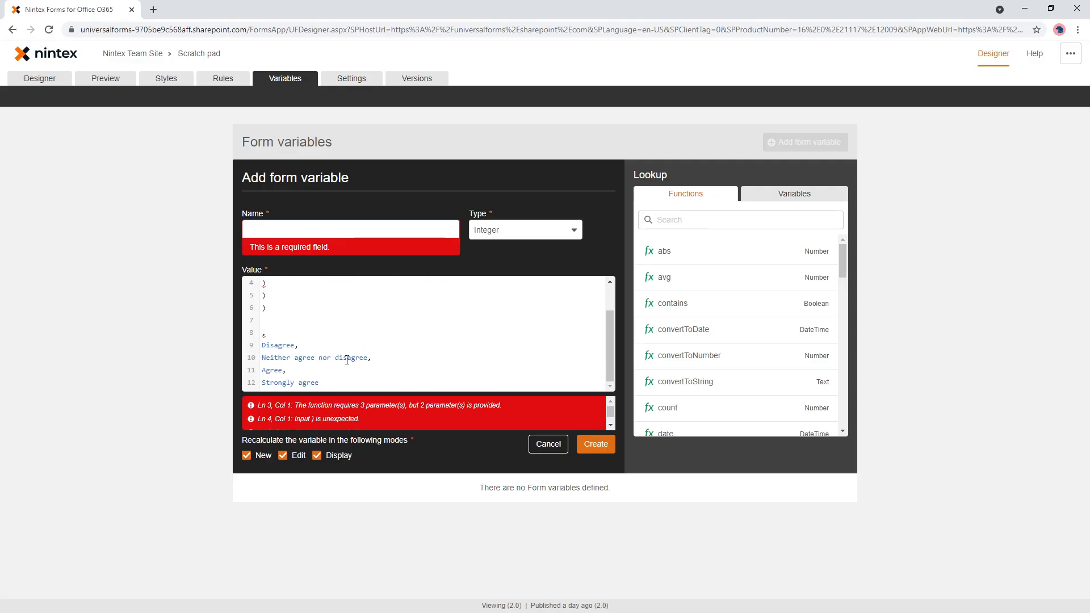
{"action": "scroll", "coordinate": [304, 327], "scroll_direction": "up", "scroll_amount": 2}
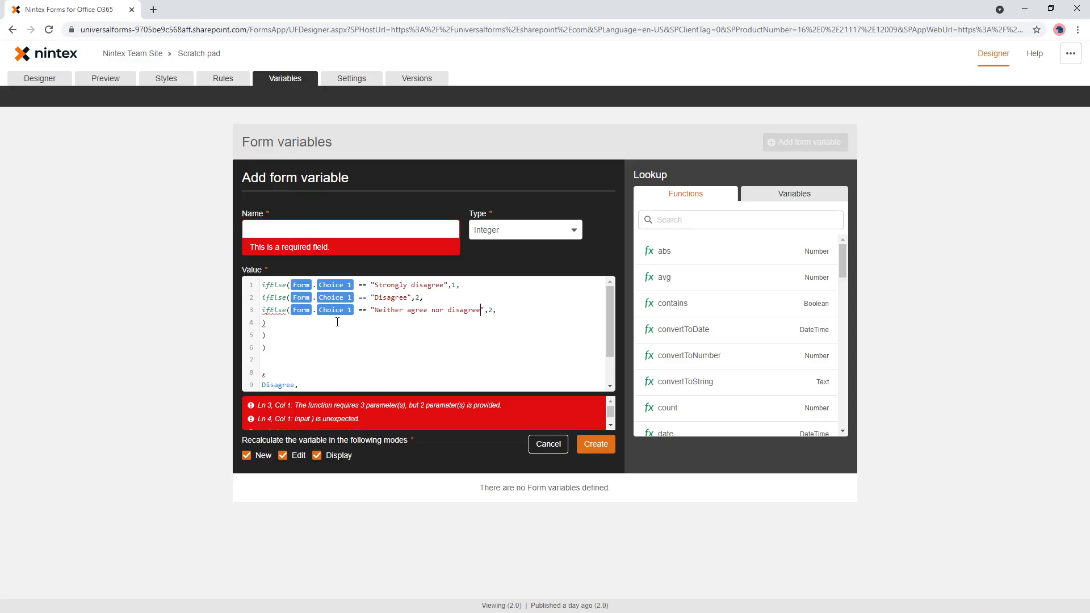
- Duplicate the "Neither agree nor disagree" ifElse below itself as a fourth nested function with its closing parenthesis
{"action": "left_click_drag", "start_coordinate": [496, 310], "coordinate": [246, 313]}
{"action": "key", "text": "ctrl+c"}
{"action": "key", "text": "End"}
{"action": "key", "text": "Return"}
{"action": "key", "text": "ctrl+v"}
{"action": "key", "text": "Return"}
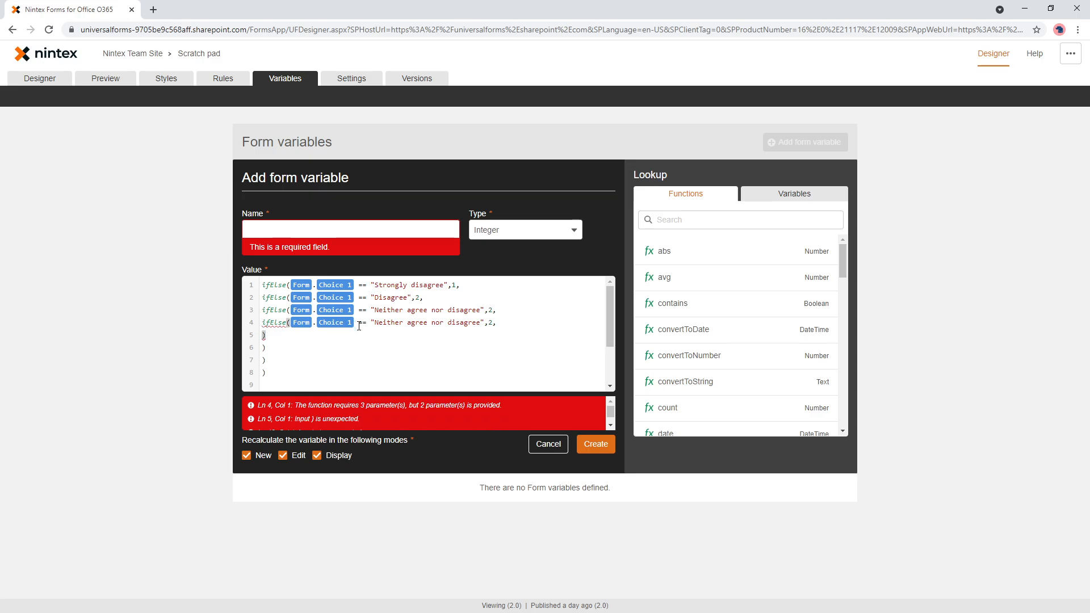
- Replace the comparison text in the fourth ifElse with "Agree" copied from the options list
{"action": "scroll", "coordinate": [318, 341], "scroll_direction": "down", "scroll_amount": 2}
{"action": "double_click", "coordinate": [273, 369]}
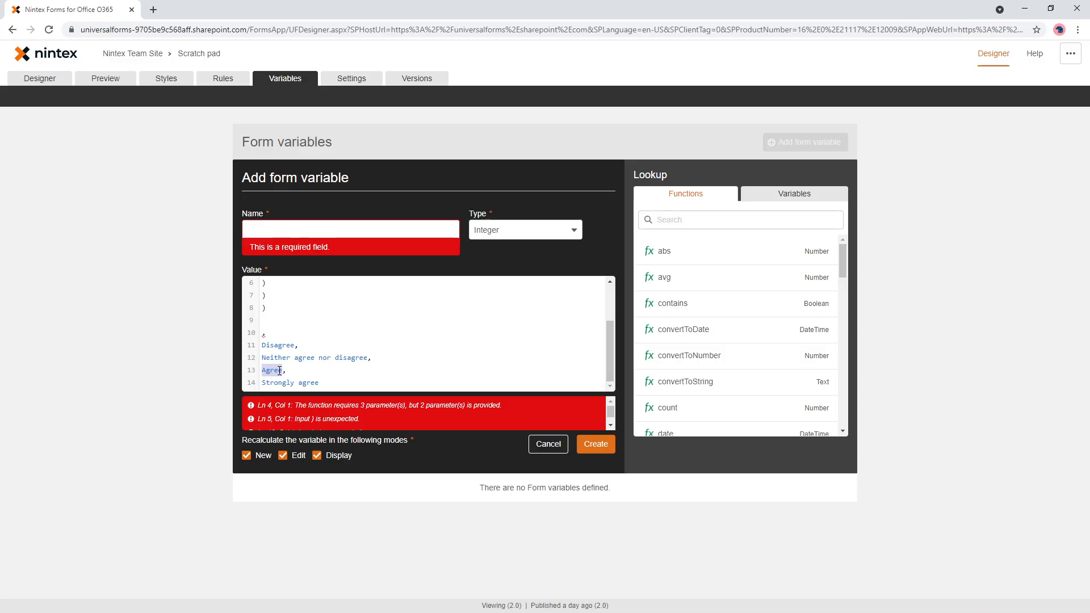
{"action": "scroll", "coordinate": [348, 316], "scroll_direction": "up", "scroll_amount": 2}
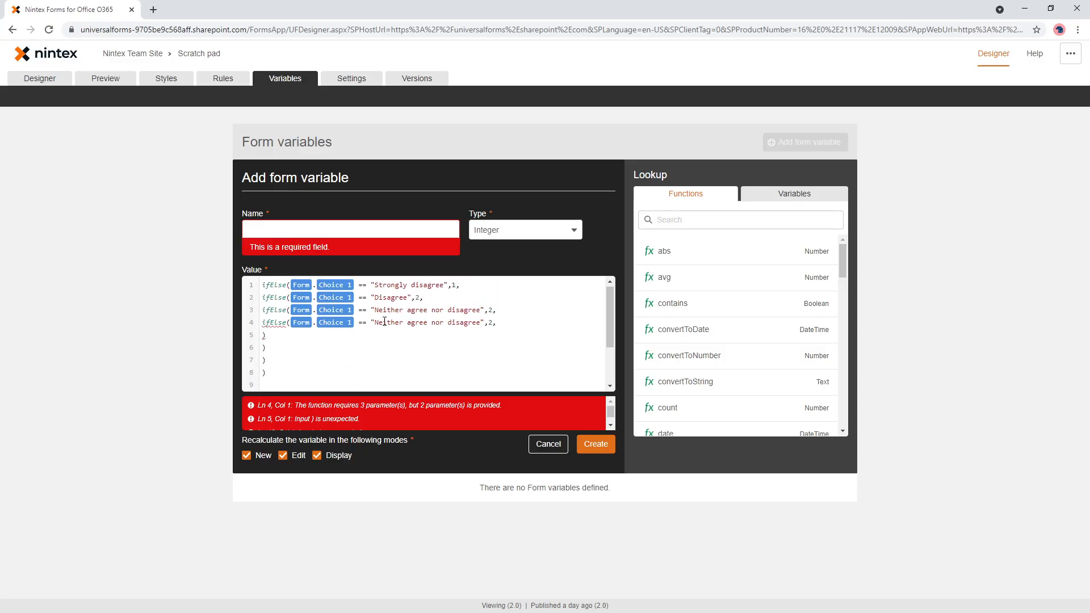
{"action": "left_click_drag", "start_coordinate": [376, 322], "coordinate": [483, 323]}
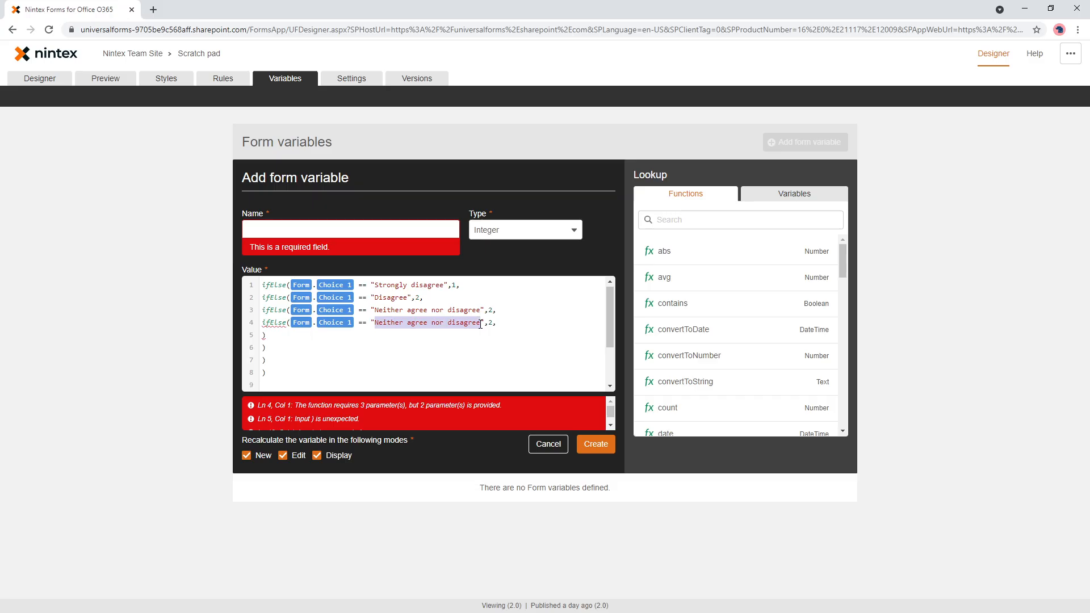
{"action": "key", "text": "ctrl+v"}
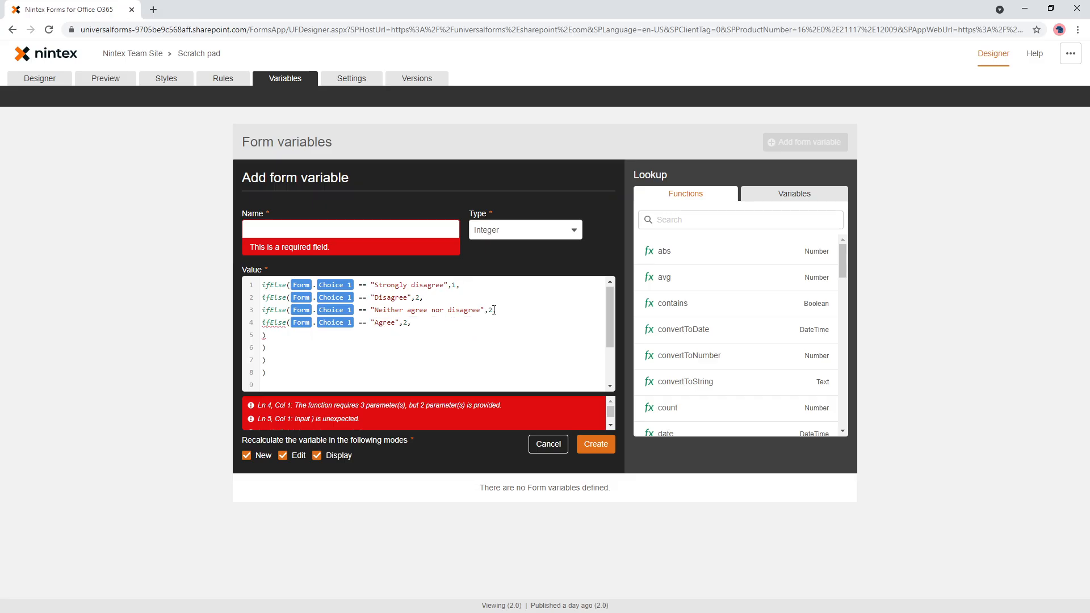
- Set the true results to 3 for "Neither agree nor disagree" and 4 for "Agree", with 5 as the final false result
{"action": "left_click", "coordinate": [494, 309]}
{"action": "key", "text": "BackSpace"}
{"action": "type", "text": "3,"}
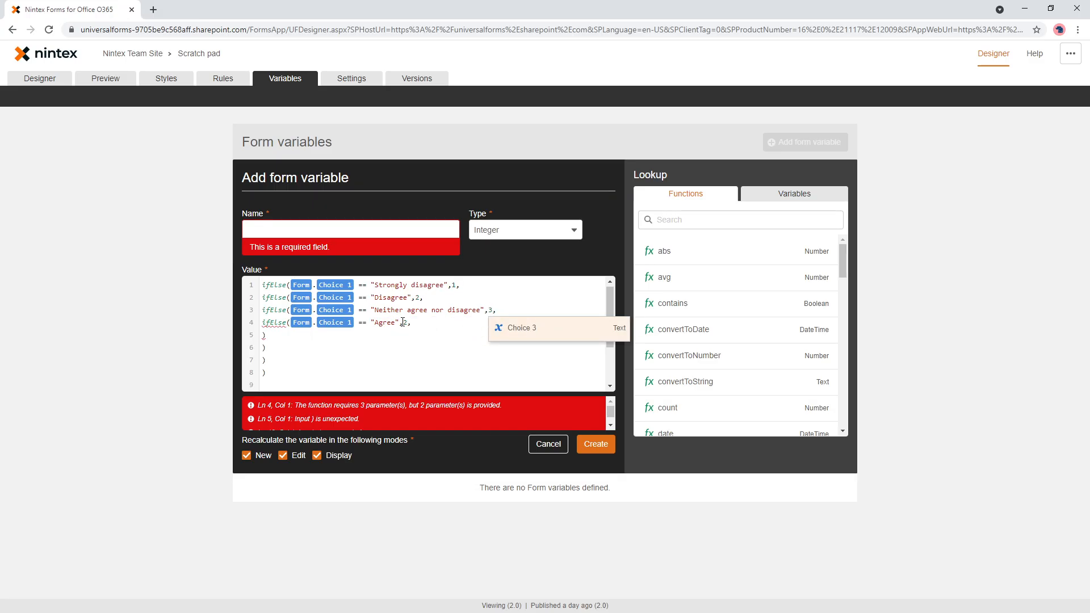
{"action": "left_click", "coordinate": [408, 323]}
{"action": "key", "text": "Right"}
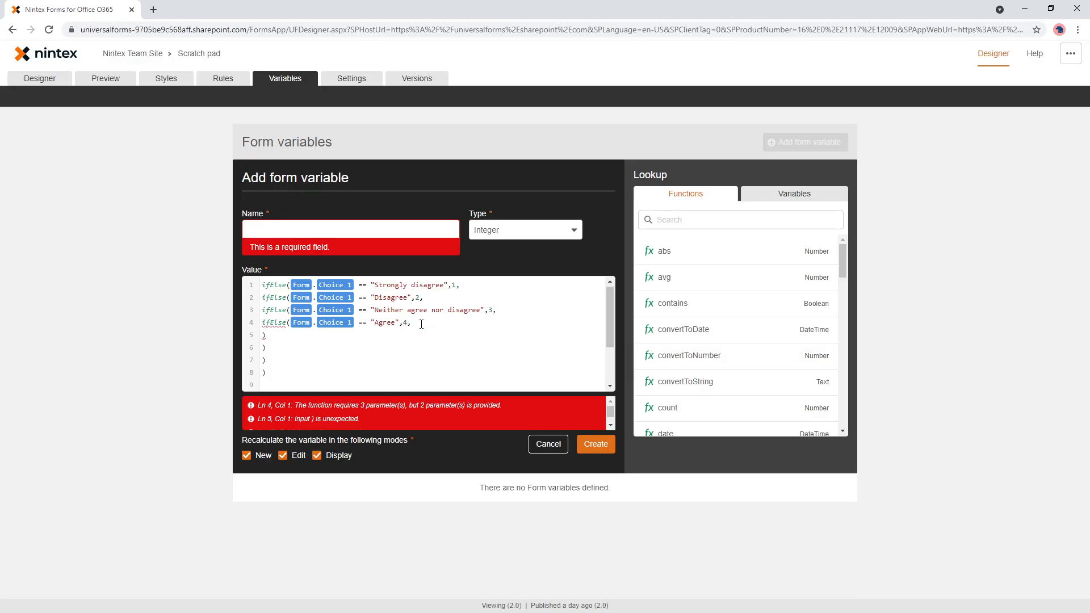
{"action": "type", "text": "5"}
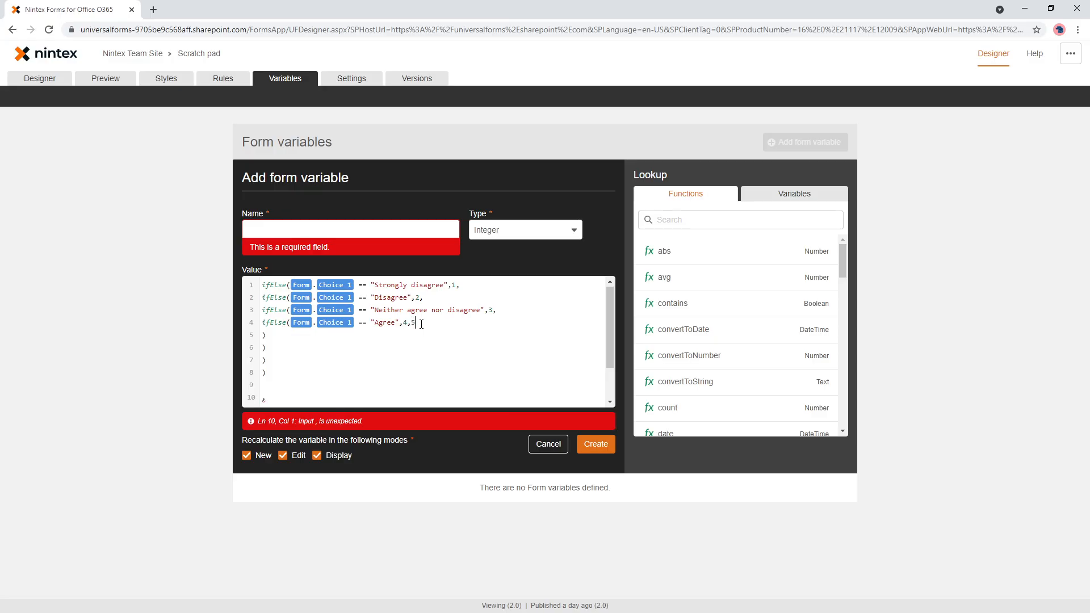
- Delete the leftover comma and list of answer options below the formula
{"action": "scroll", "coordinate": [421, 324], "scroll_direction": "down", "scroll_amount": 2}
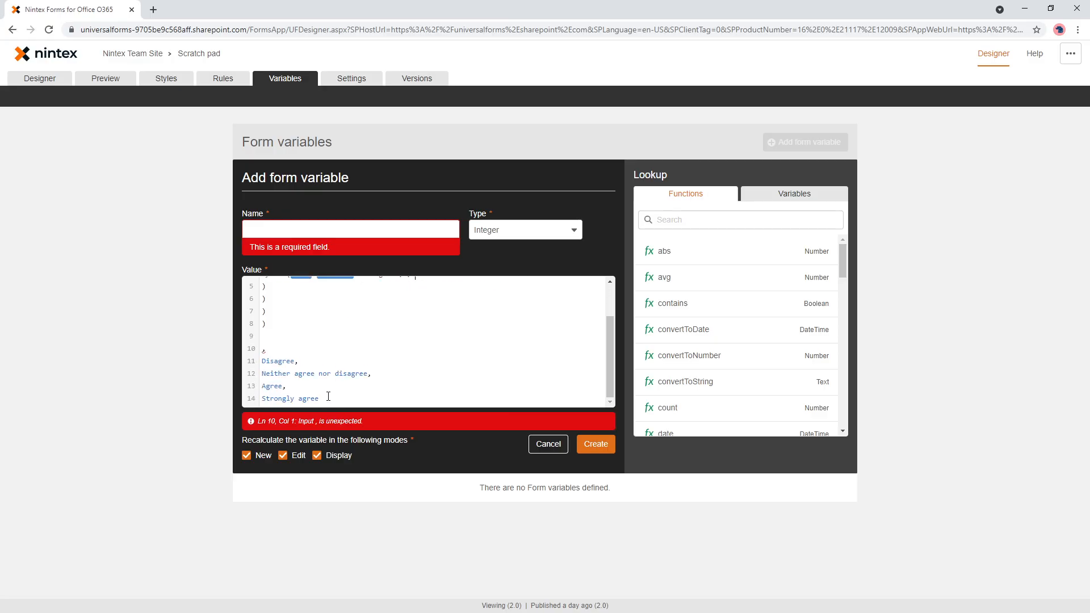
{"action": "left_click_drag", "start_coordinate": [319, 399], "coordinate": [258, 339]}
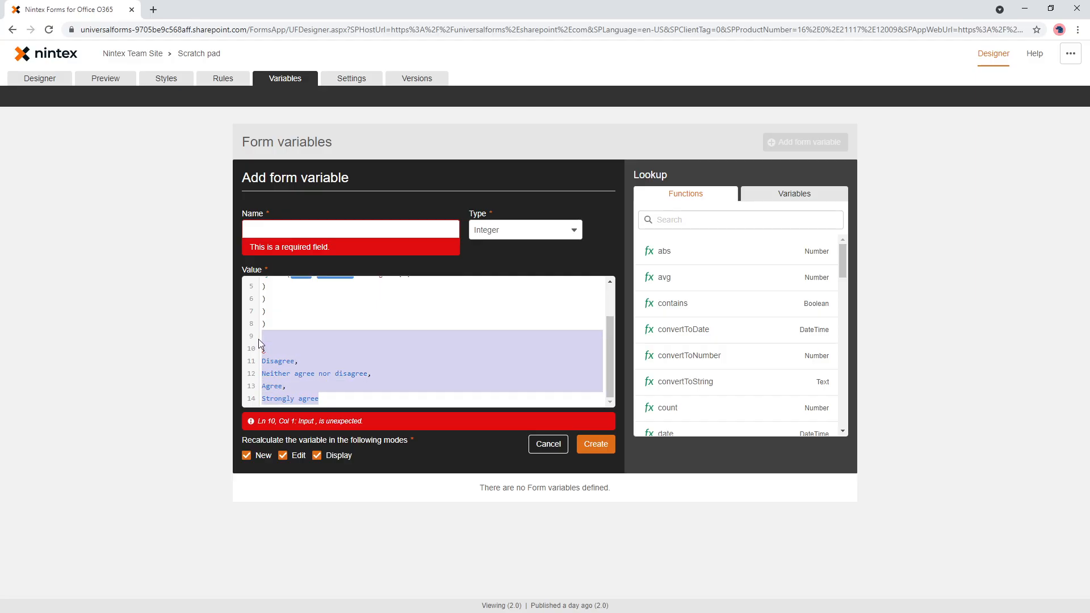
{"action": "key", "text": "BackSpace"}
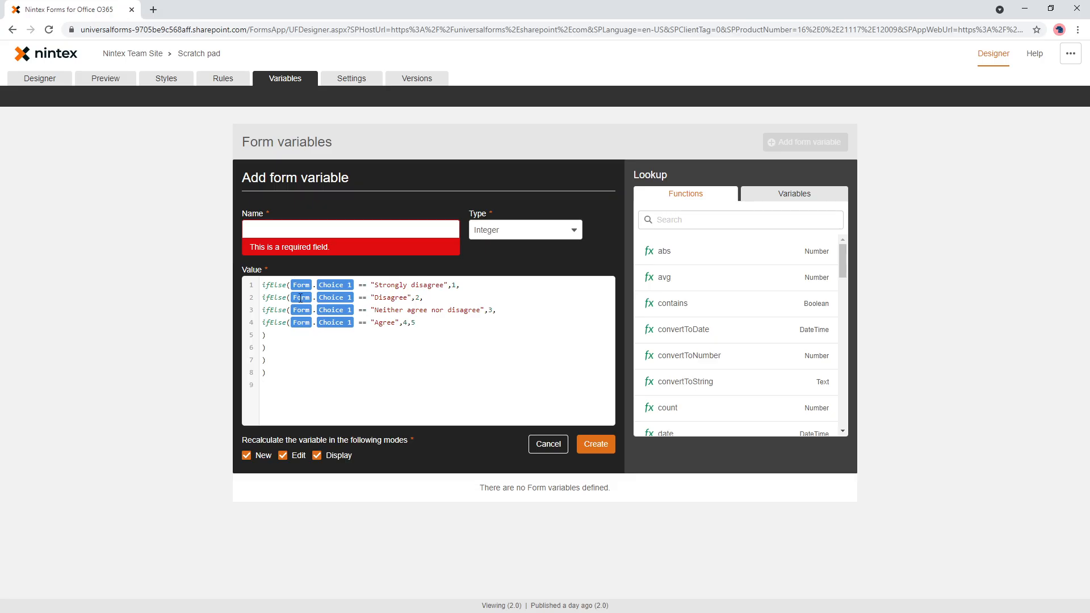
{"action": "left_click", "coordinate": [263, 298]}
{"action": "left_click", "coordinate": [269, 338]}
{"action": "left_click", "coordinate": [278, 361]}
{"action": "left_click", "coordinate": [277, 373]}
{"action": "left_click", "coordinate": [419, 323]}
- Name the variable "Choice 1 calculation" and create it
{"action": "type", "text": "C"}
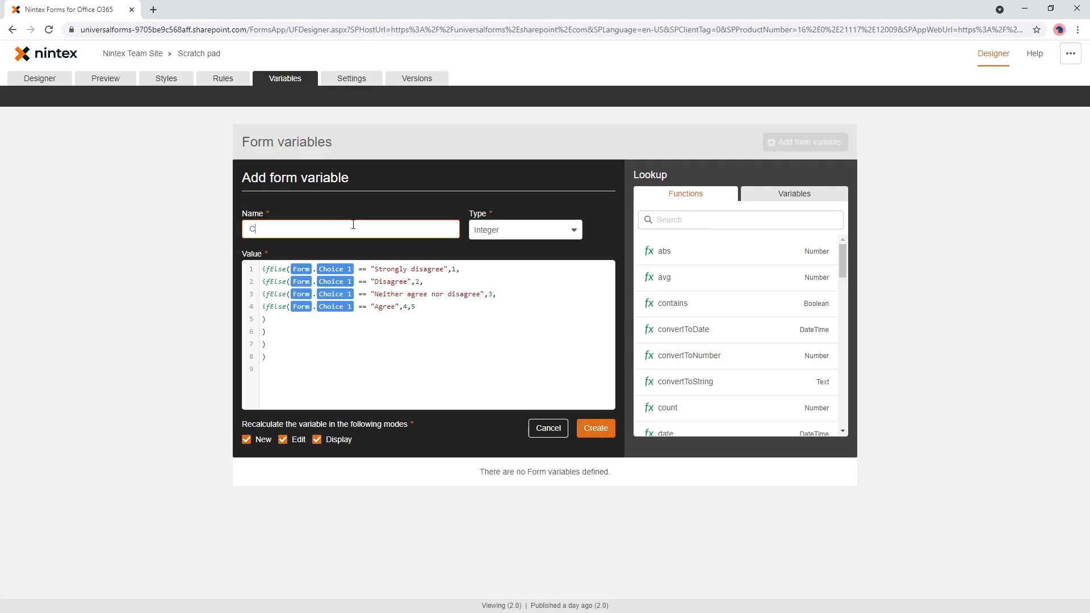
{"action": "type", "text": "hop"}
{"action": "key", "text": "BackSpace"}
{"action": "type", "text": "ice 1 calculation"}
{"action": "left_click", "coordinate": [603, 432]}
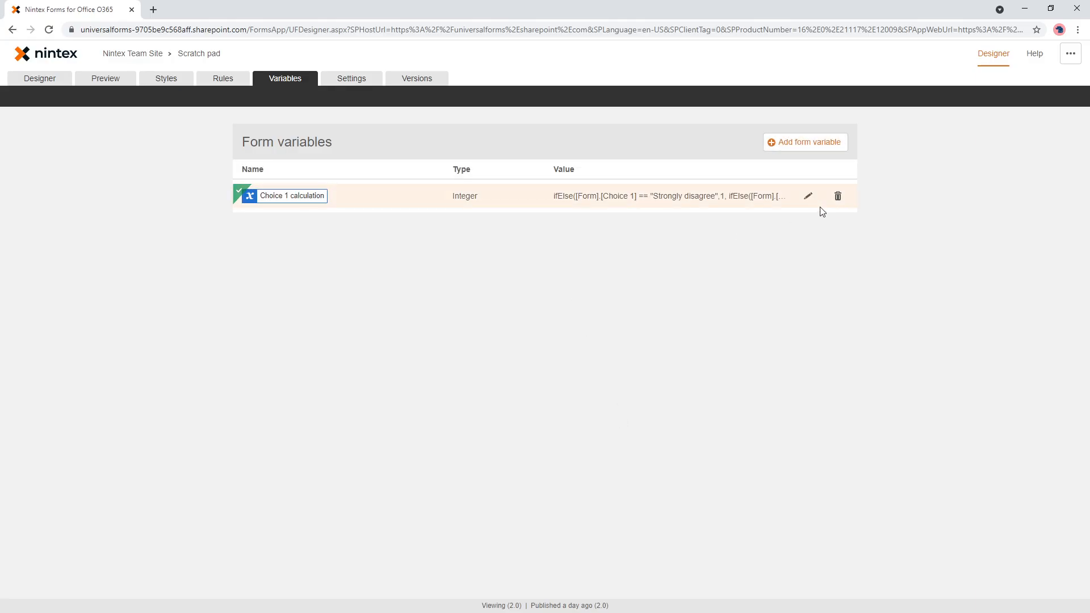
- Copy the whole formula from the Choice 1 calculation variable and close its editor with the formula kept
{"action": "left_click", "coordinate": [808, 198]}
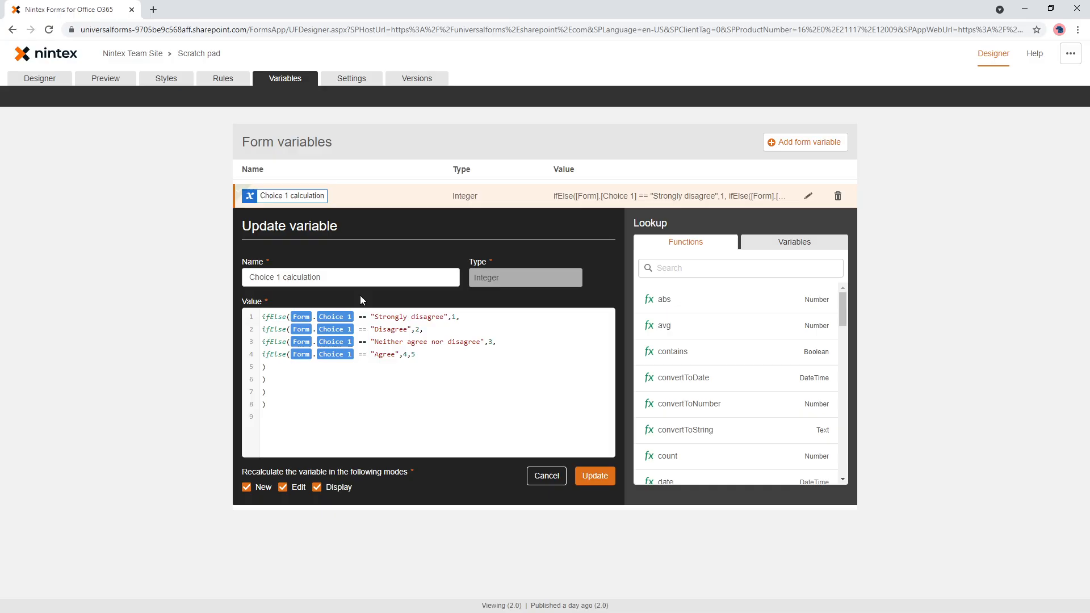
{"action": "left_click", "coordinate": [409, 377]}
{"action": "key", "text": "ctrl+a"}
{"action": "key", "text": "ctrl+c"}
{"action": "left_click", "coordinate": [594, 475]}
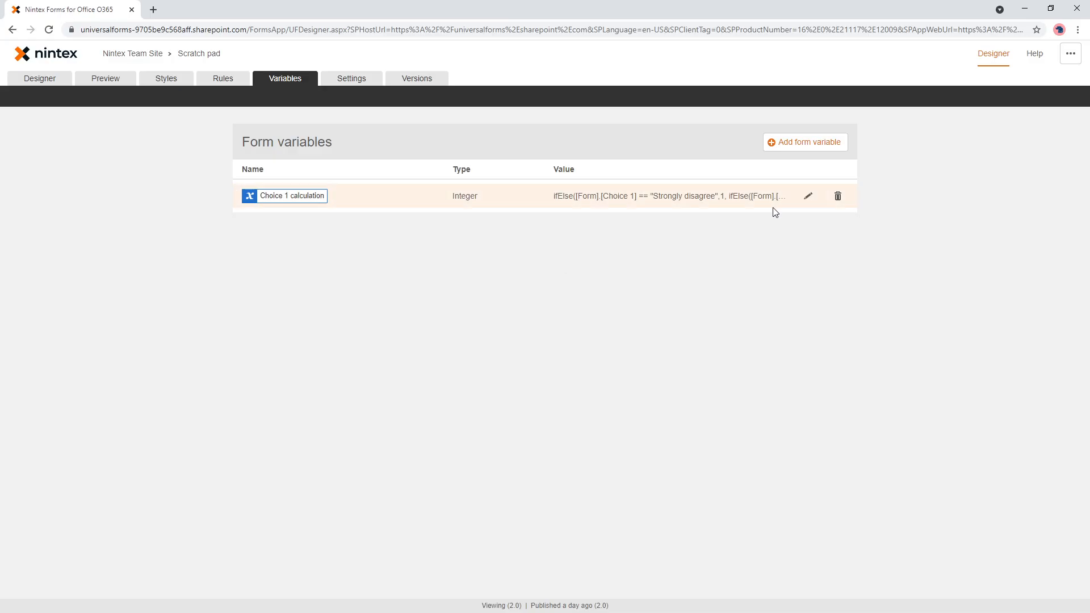
- Start a new form variable with the copied formula as its value and name it "Choice 2 calculation"
{"action": "left_click", "coordinate": [805, 143]}
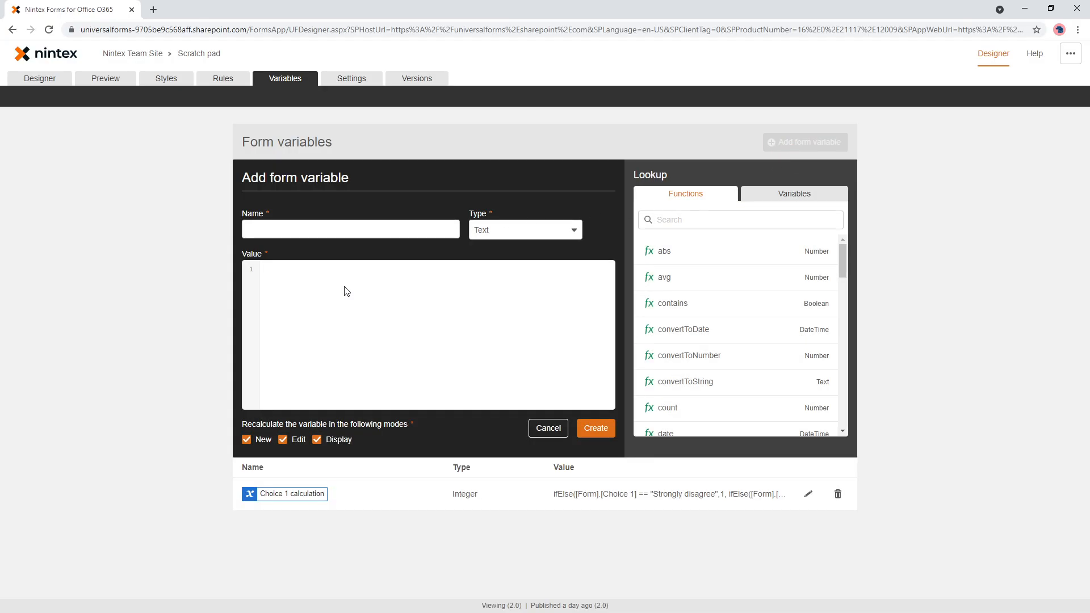
{"action": "left_click", "coordinate": [347, 291]}
{"action": "key", "text": "ctrl+v"}
{"action": "left_click", "coordinate": [330, 231]}
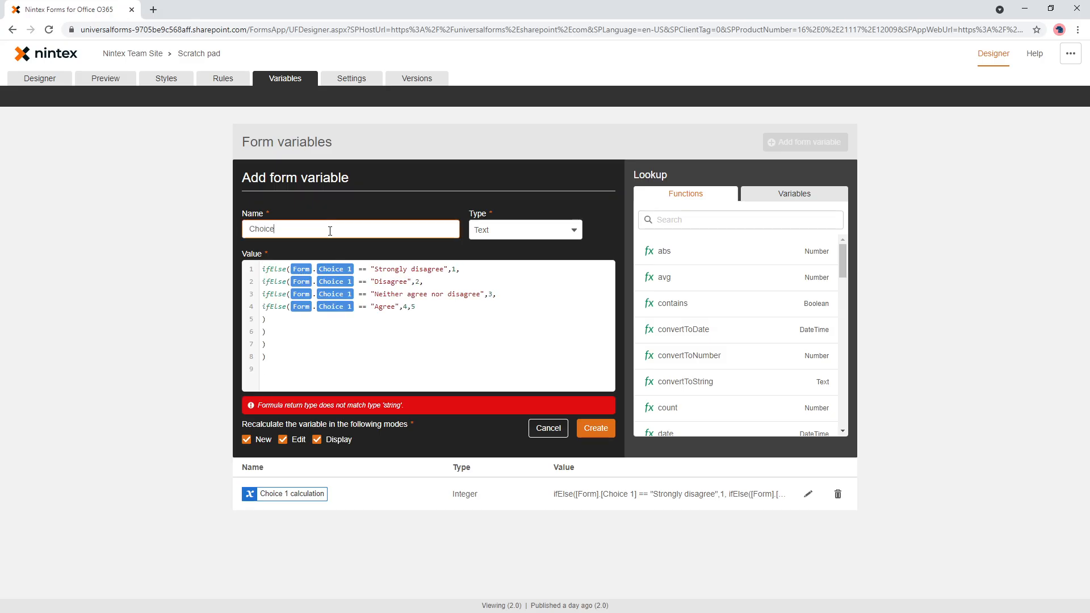
{"action": "type", "text": "Choice 2 calculation"}
- Replace Choice 1 with the Choice 2 field in the "Strongly disagree" condition
{"action": "left_click", "coordinate": [356, 269]}
{"action": "key", "text": "BackSpace"}
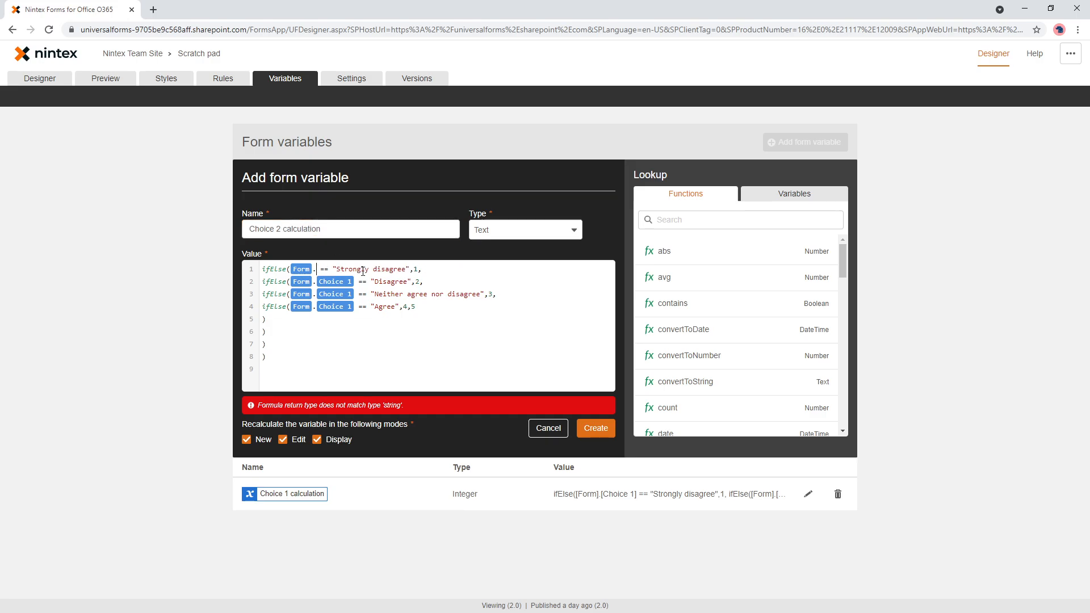
{"action": "type", "text": "ch"}
{"action": "key", "text": "Down"}
{"action": "key", "text": "Down"}
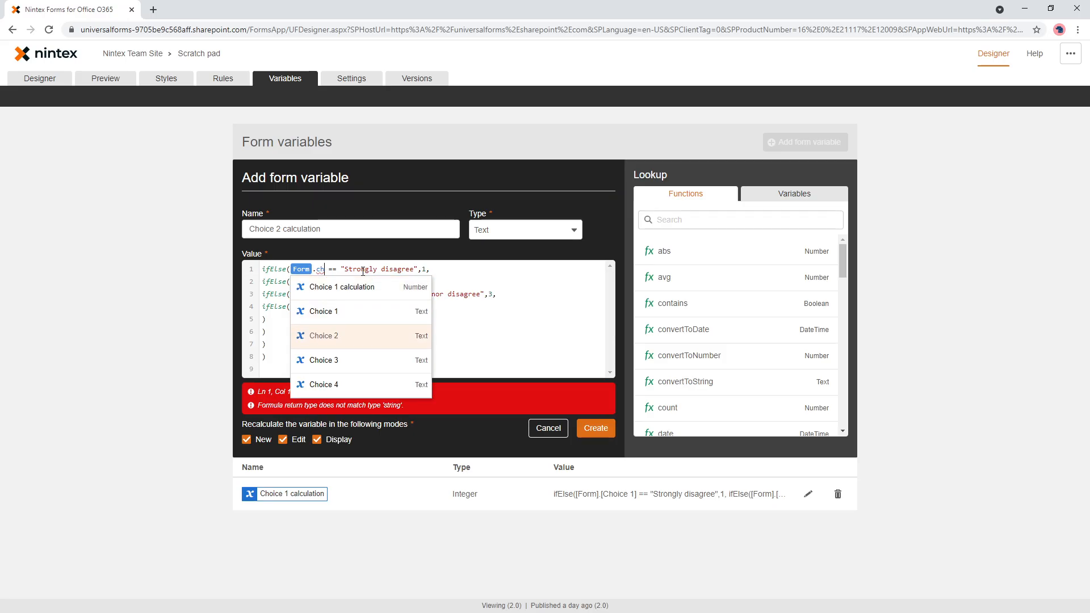
{"action": "key", "text": "Return"}
- Replace Choice 1 with the Choice 2 field in the "Disagree" condition
{"action": "key", "text": "BackSpace"}
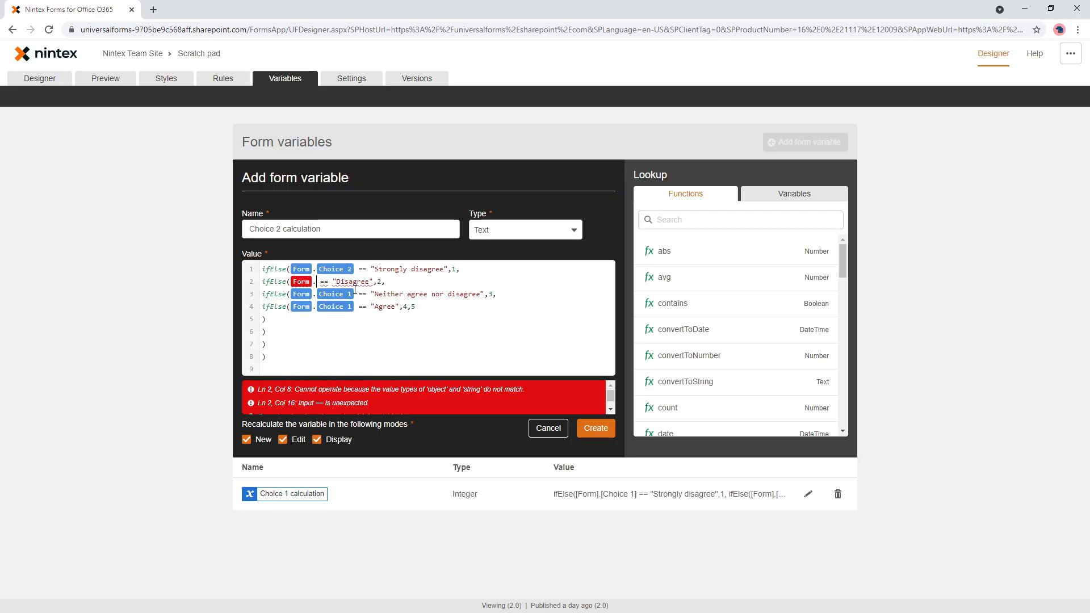
{"action": "type", "text": "choice"}
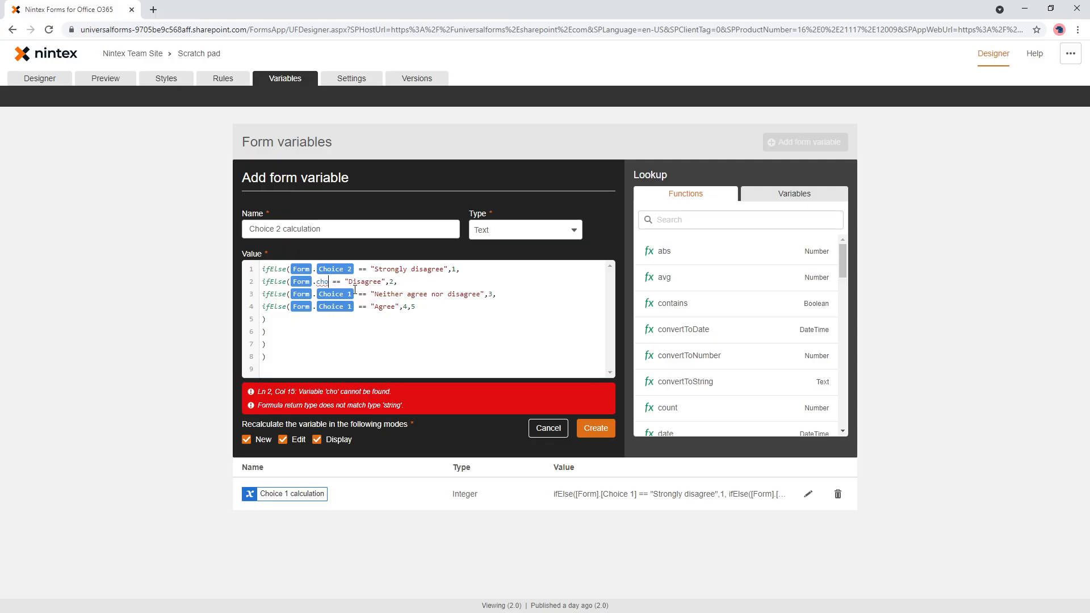
{"action": "key", "text": "Down"}
{"action": "key", "text": "Down"}
{"action": "key", "text": "Down"}
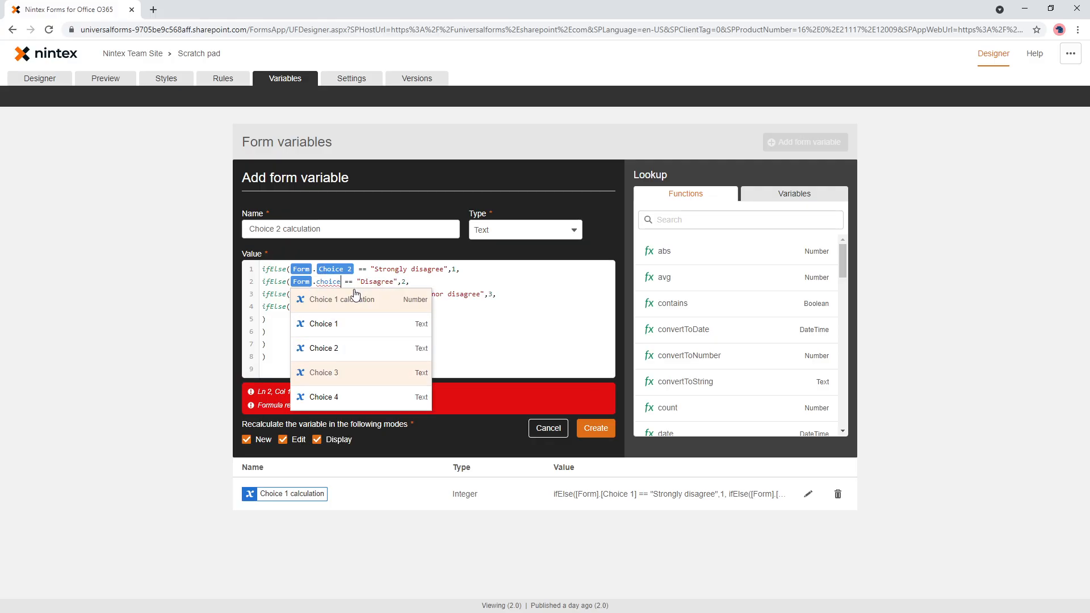
{"action": "key", "text": "Up"}
{"action": "key", "text": "Return"}
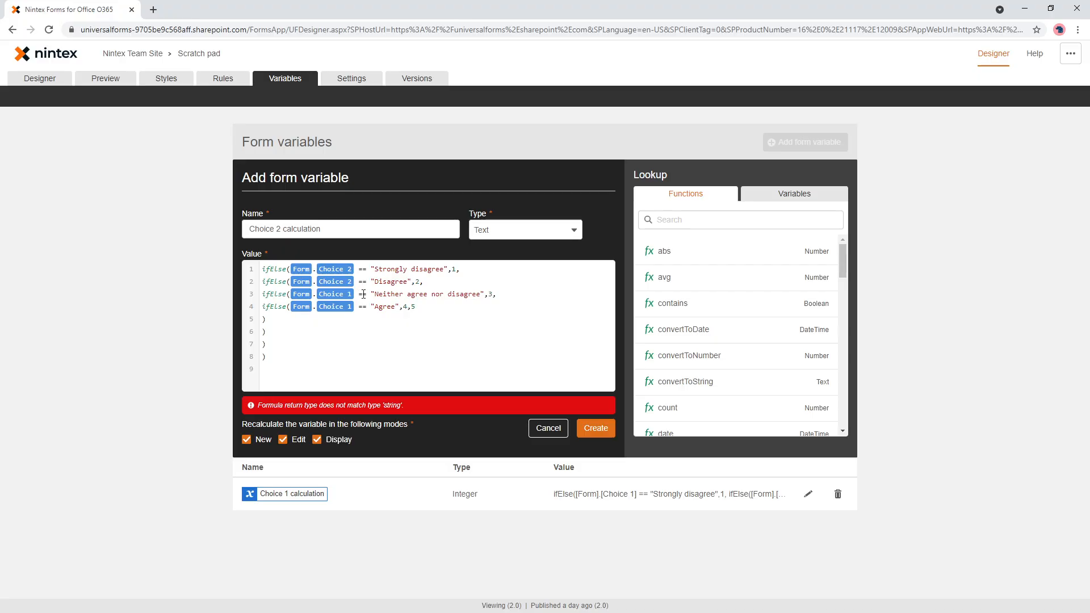
- Replace Choice 1 with the Choice 2 field in the "Neither agree nor disagree" condition
{"action": "key", "text": "BackSpace"}
{"action": "type", "text": "ch"}
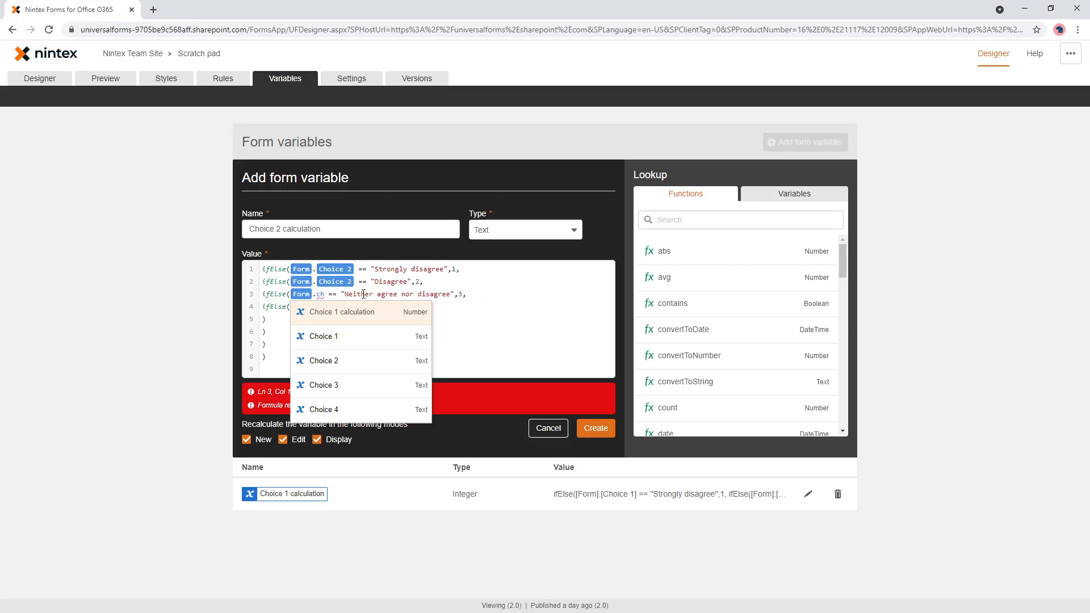
{"action": "key", "text": "Down"}
{"action": "key", "text": "Down"}
{"action": "key", "text": "Up"}
{"action": "key", "text": "Down"}
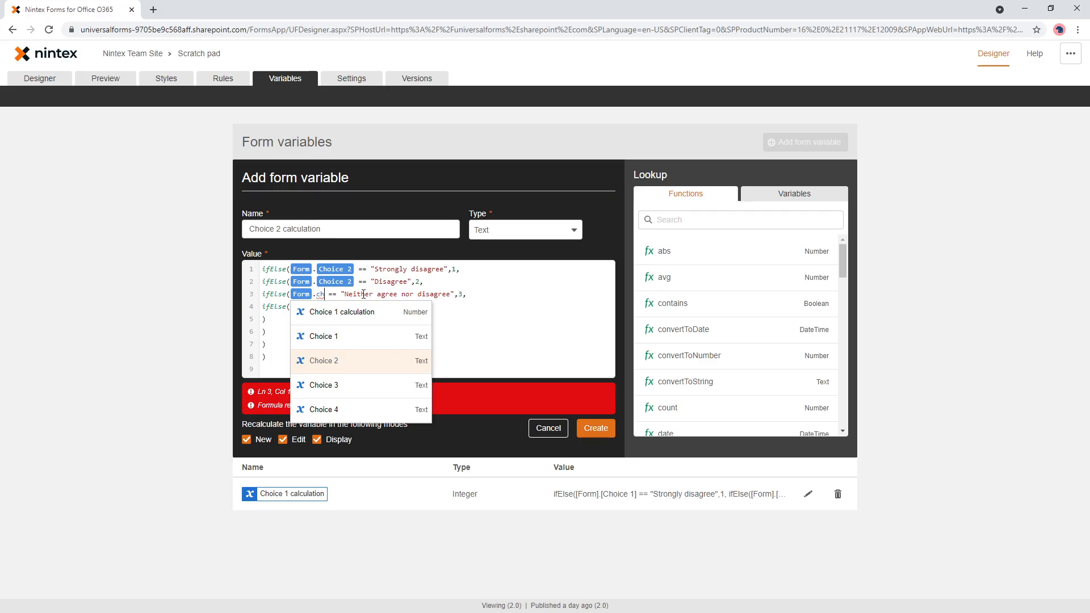
{"action": "key", "text": "Return"}
- Replace Choice 1 with the Choice 2 field in the "Agree" condition
{"action": "key", "text": "BackSpace"}
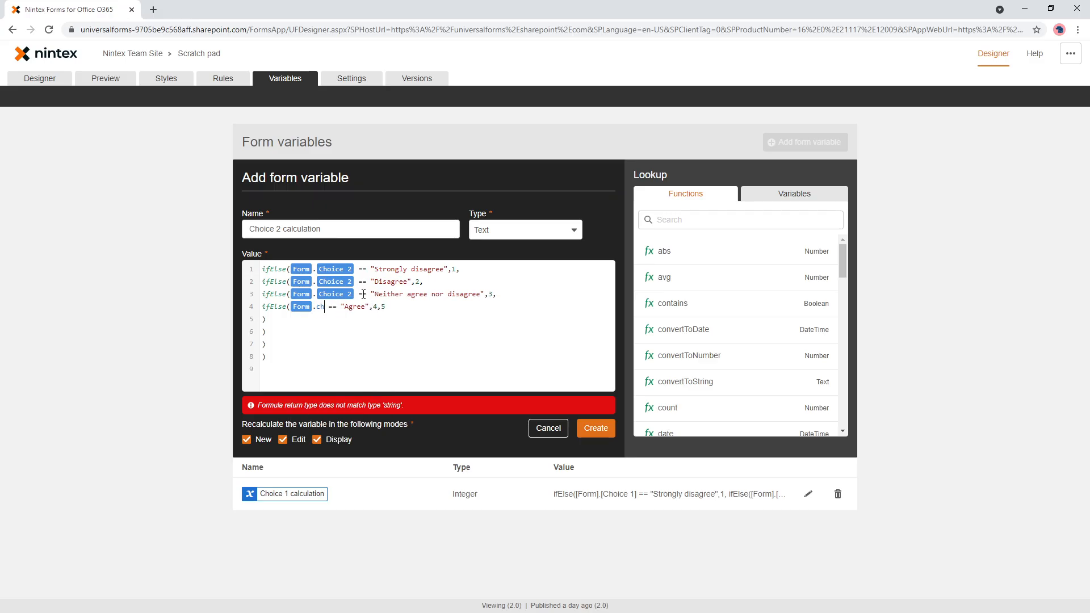
{"action": "type", "text": "choi"}
{"action": "key", "text": "Down"}
{"action": "key", "text": "Return"}
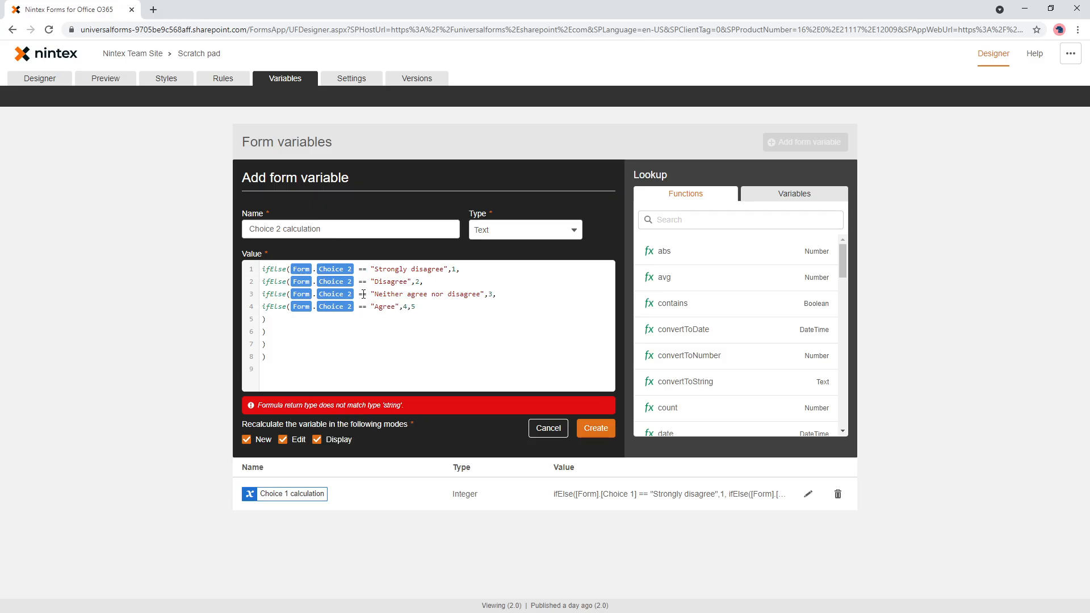
- Set the Choice 2 calculation variable's type to Integer, create it, and start adding another form variable
{"action": "left_click", "coordinate": [506, 237]}
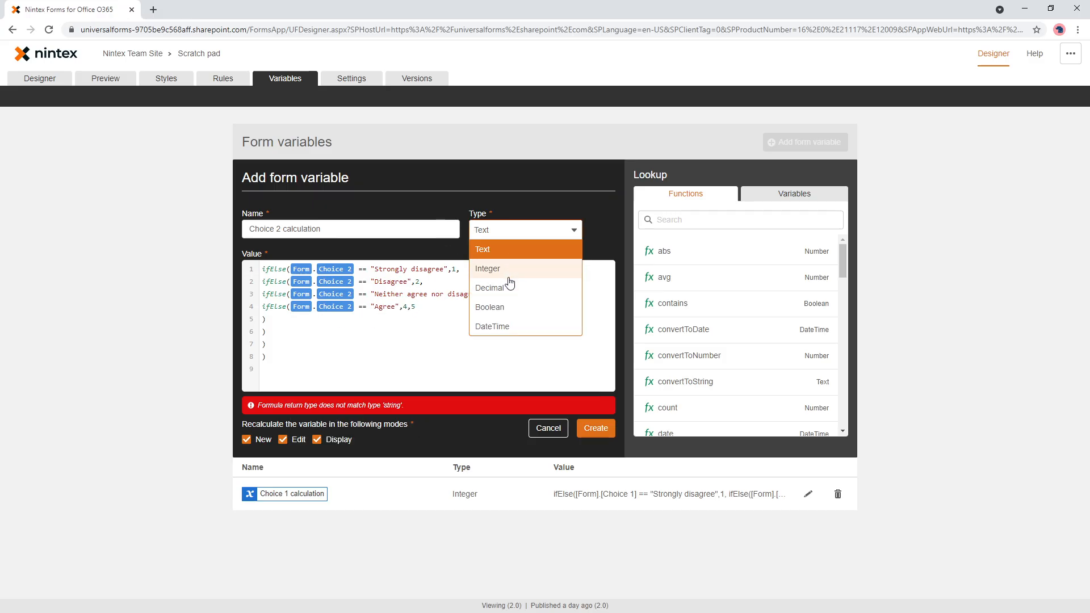
{"action": "left_click", "coordinate": [505, 271]}
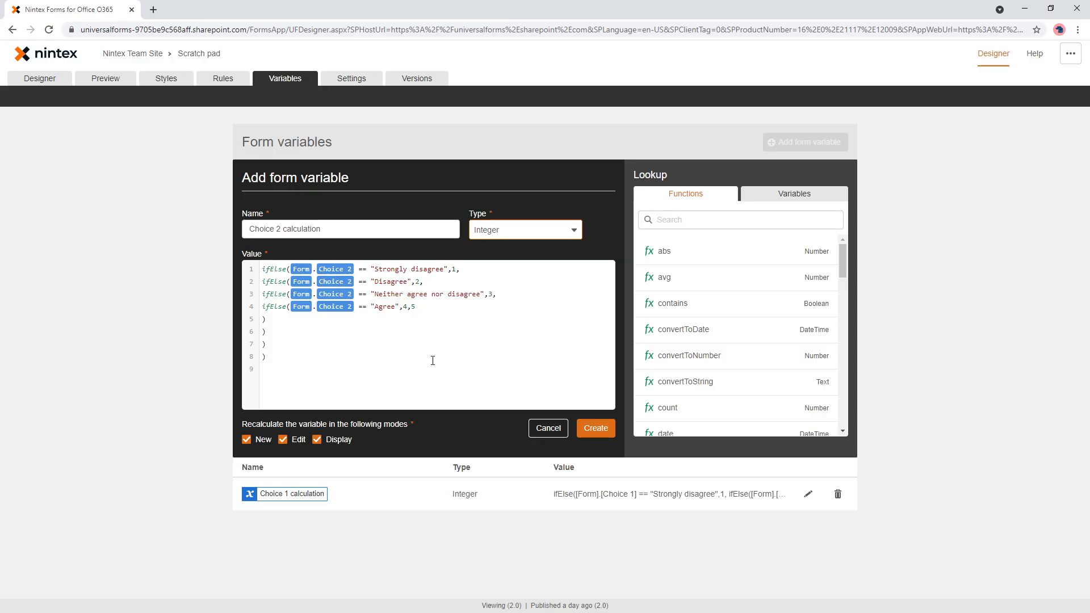
{"action": "left_click", "coordinate": [594, 428]}
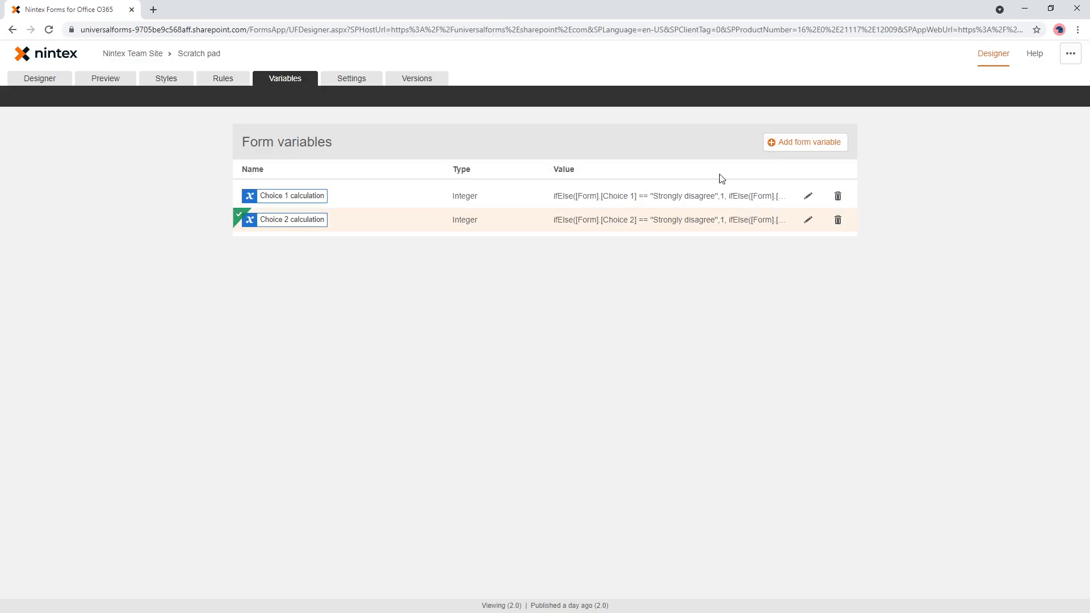
{"action": "left_click", "coordinate": [802, 143]}
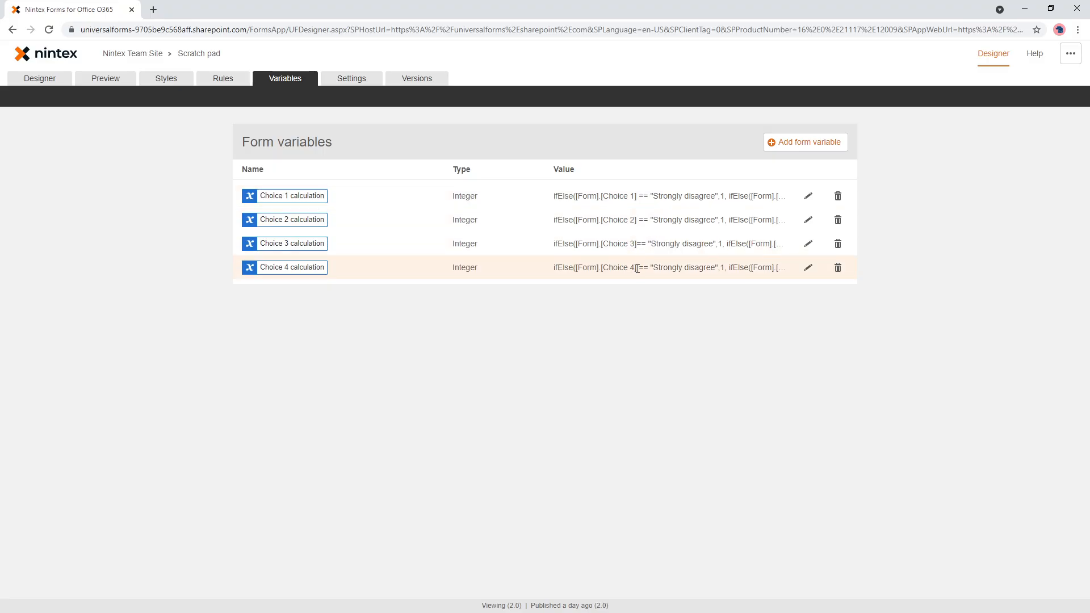
- Insert the Choice 1 calculation and Choice 2 calculation variables on separate lines below "TOTAL:" in the form's label
{"action": "left_click", "coordinate": [53, 84]}
{"action": "left_click", "coordinate": [377, 334]}
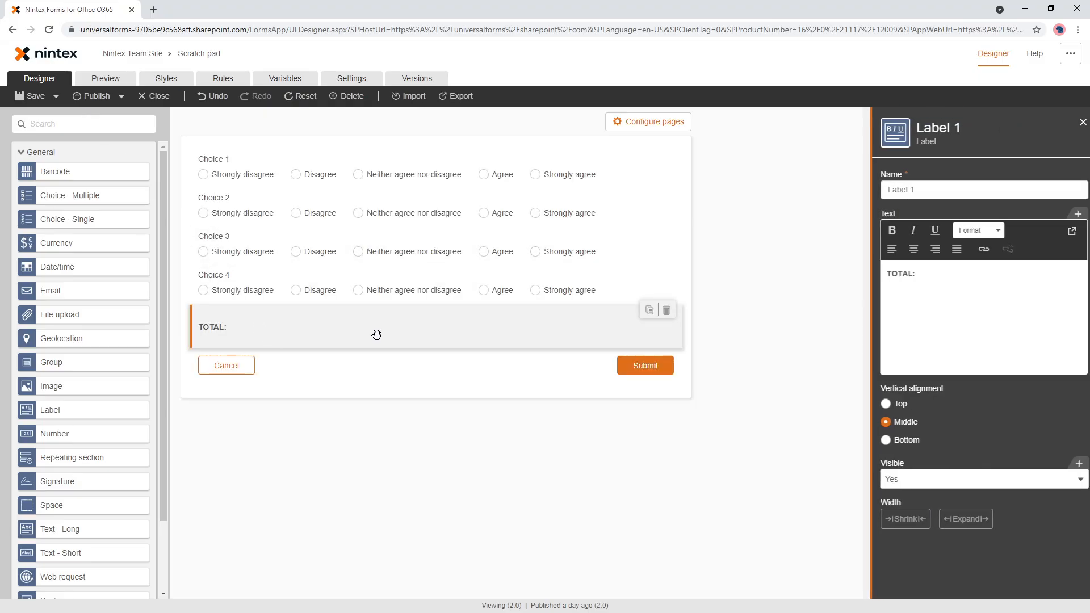
{"action": "left_click", "coordinate": [924, 282]}
{"action": "type", "text": "["}
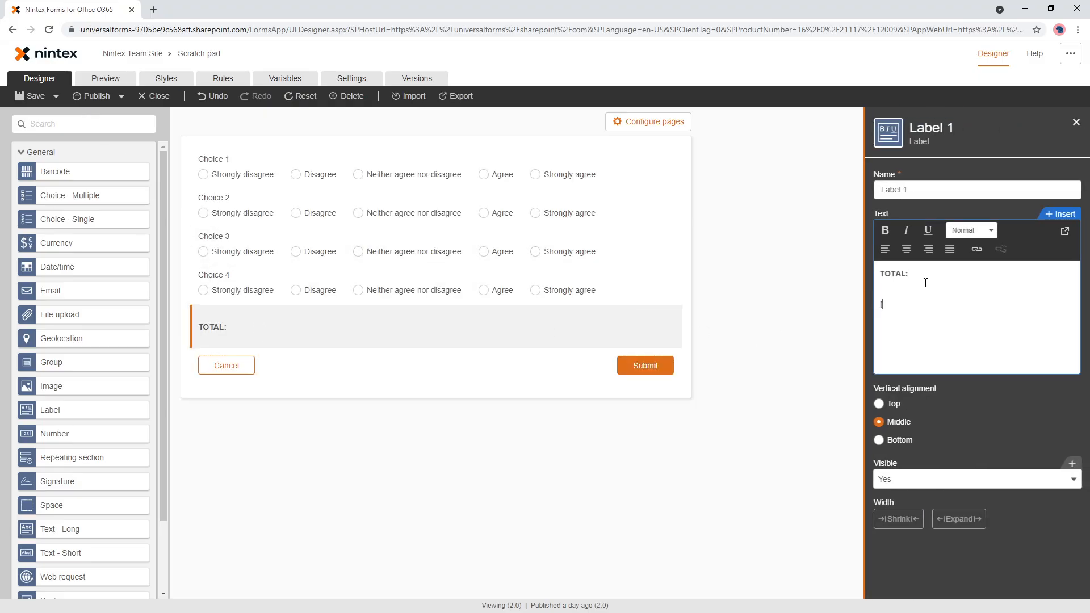
{"action": "type", "text": "["}
{"action": "key", "text": "Return"}
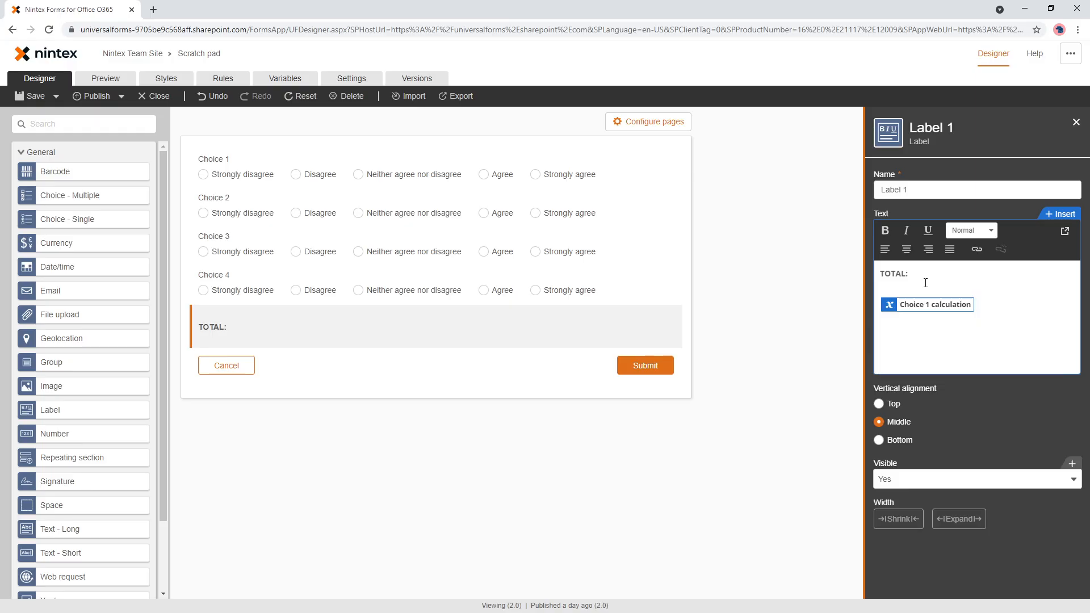
{"action": "type", "text": "[[ch"}
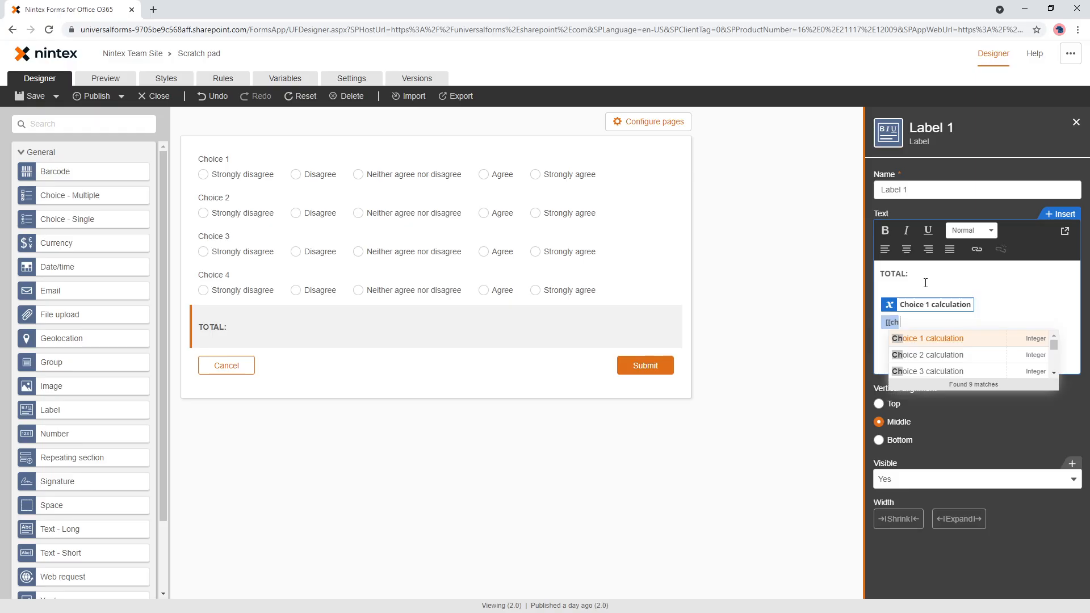
{"action": "key", "text": "Down"}
{"action": "key", "text": "Return"}
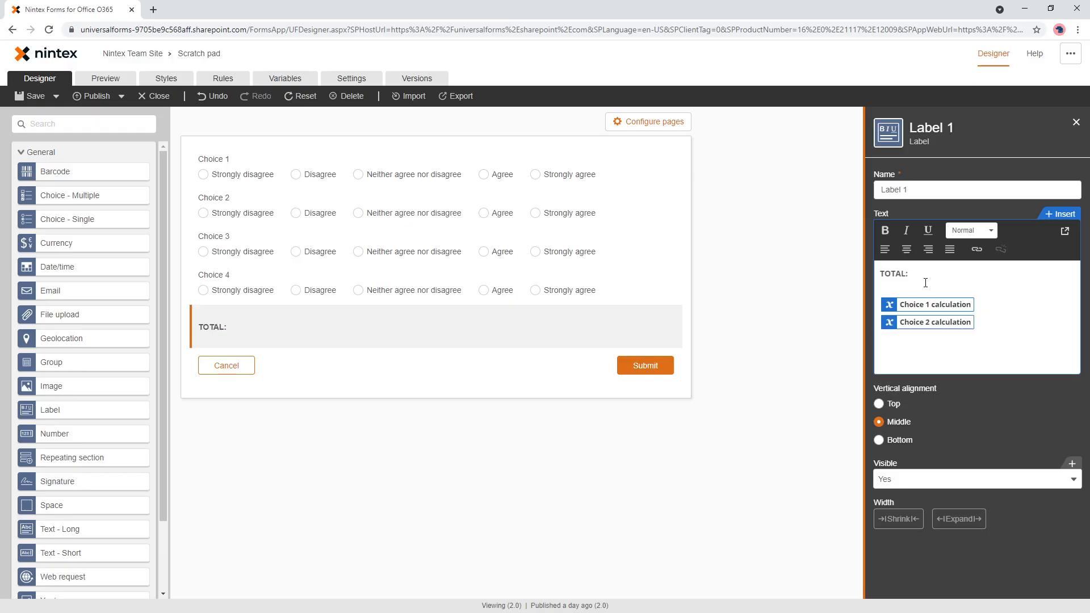
- Add the Choice 3 calculation and Choice 4 calculation variables on separate lines below the first two in the TOTAL label
{"action": "type", "text": "[[ch"}
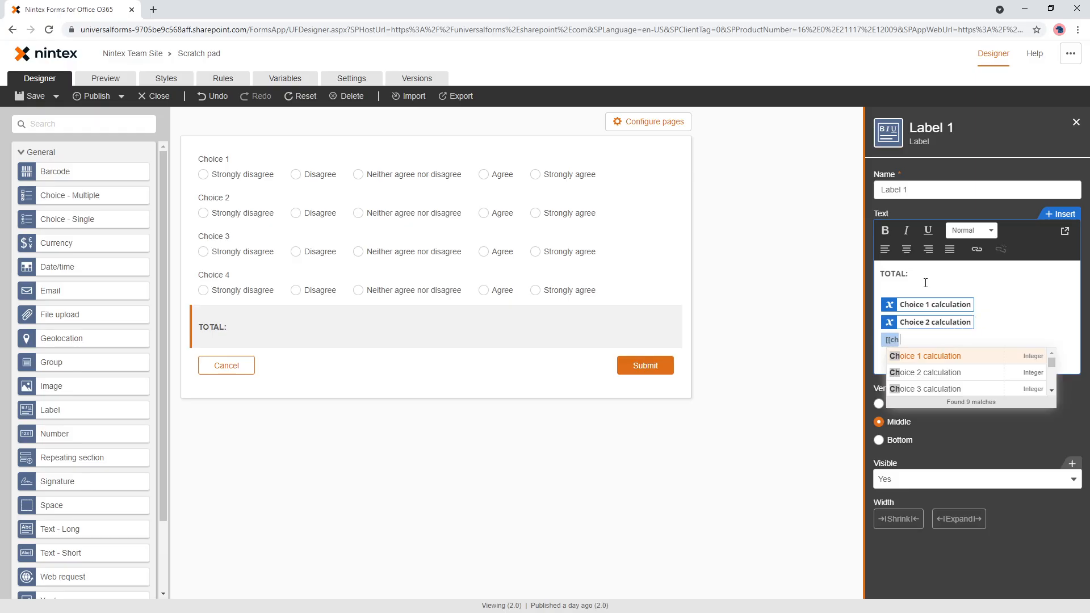
{"action": "key", "text": "Down"}
{"action": "key", "text": "Down"}
{"action": "key", "text": "Return"}
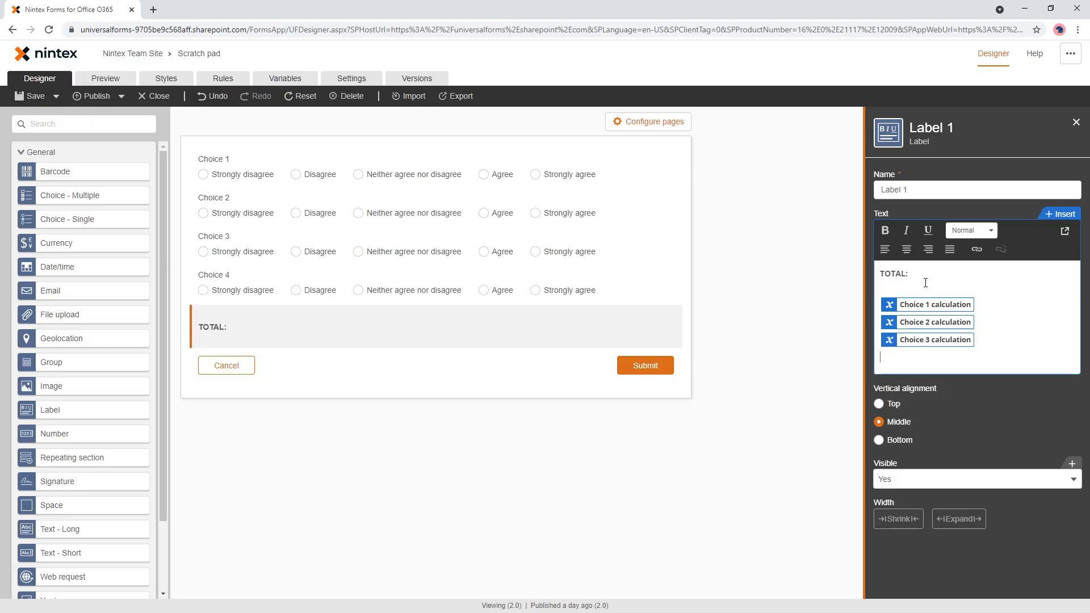
{"action": "type", "text": "[[choi"}
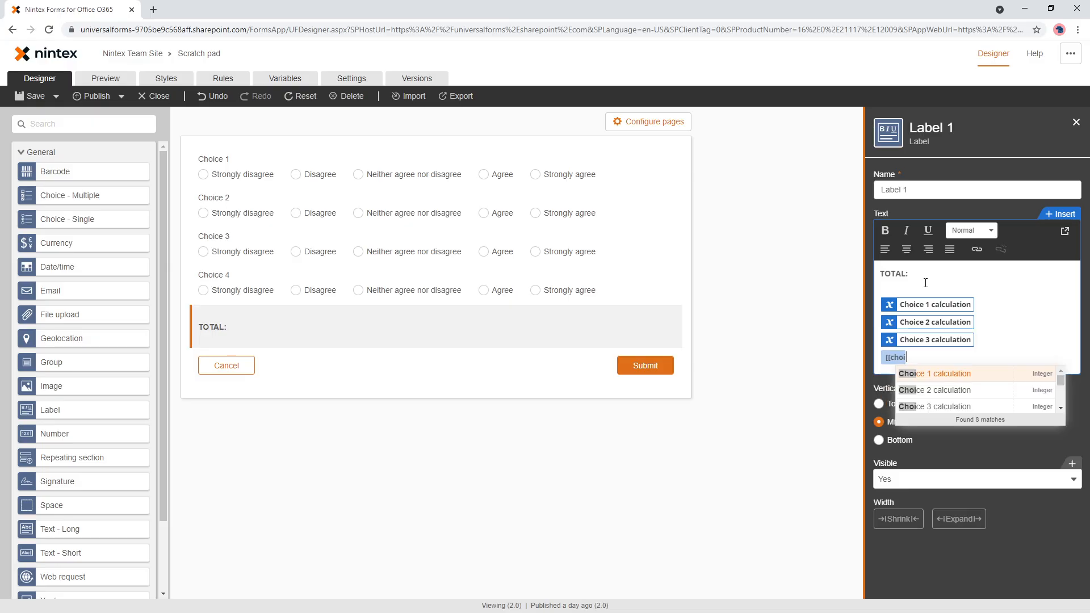
{"action": "key", "text": "Down"}
{"action": "key", "text": "Down"}
{"action": "key", "text": "Down"}
{"action": "key", "text": "Return"}
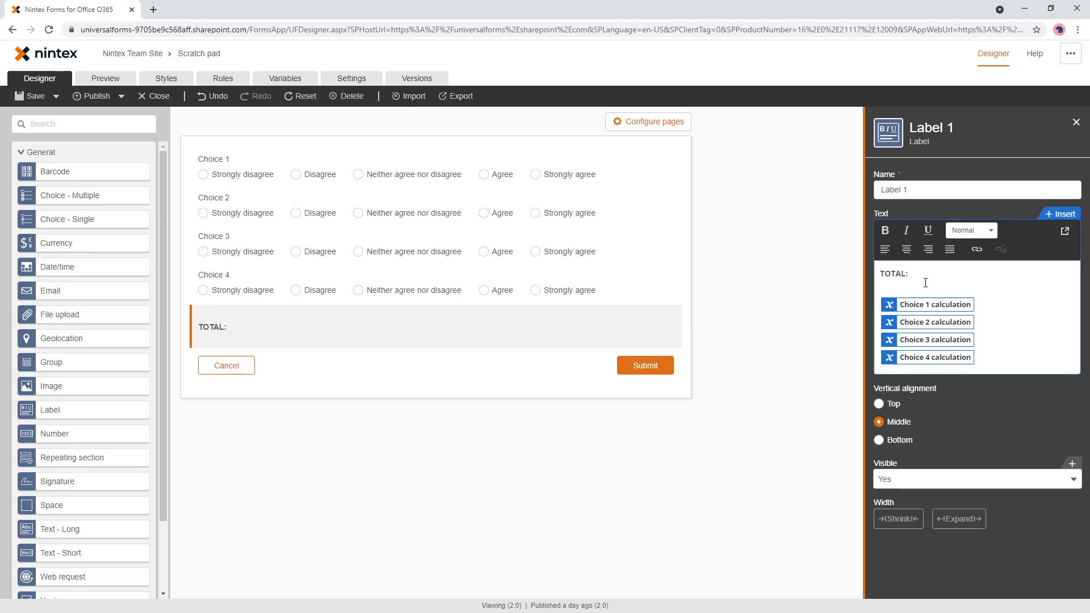
- Remove the bold formatting from the four calculation variables in the TOTAL label and preview the form
{"action": "left_click_drag", "start_coordinate": [1003, 357], "coordinate": [872, 290]}
{"action": "left_click", "coordinate": [884, 230]}
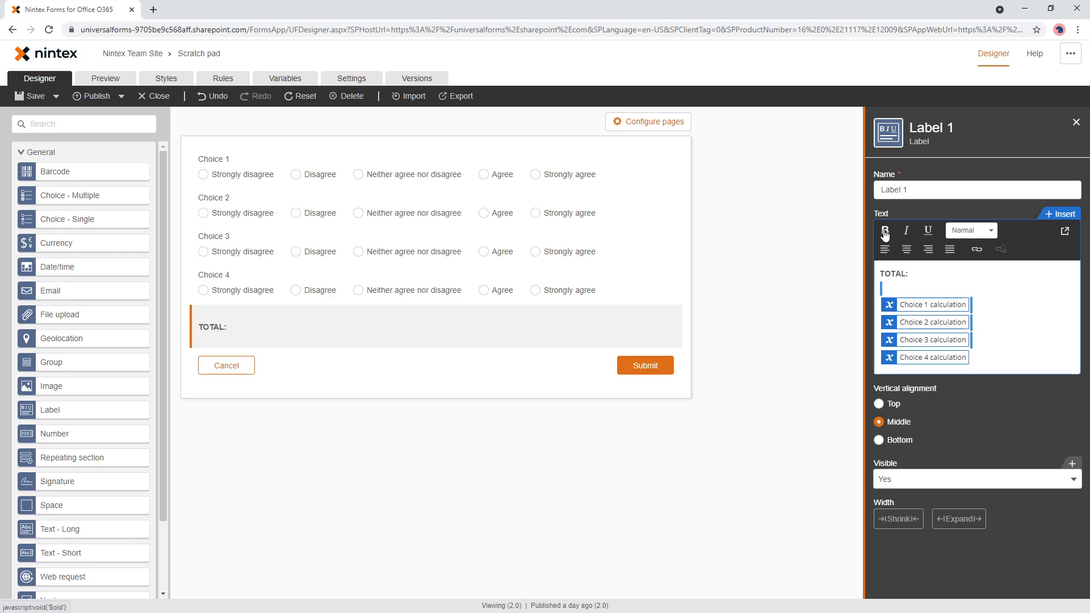
{"action": "left_click", "coordinate": [112, 85]}
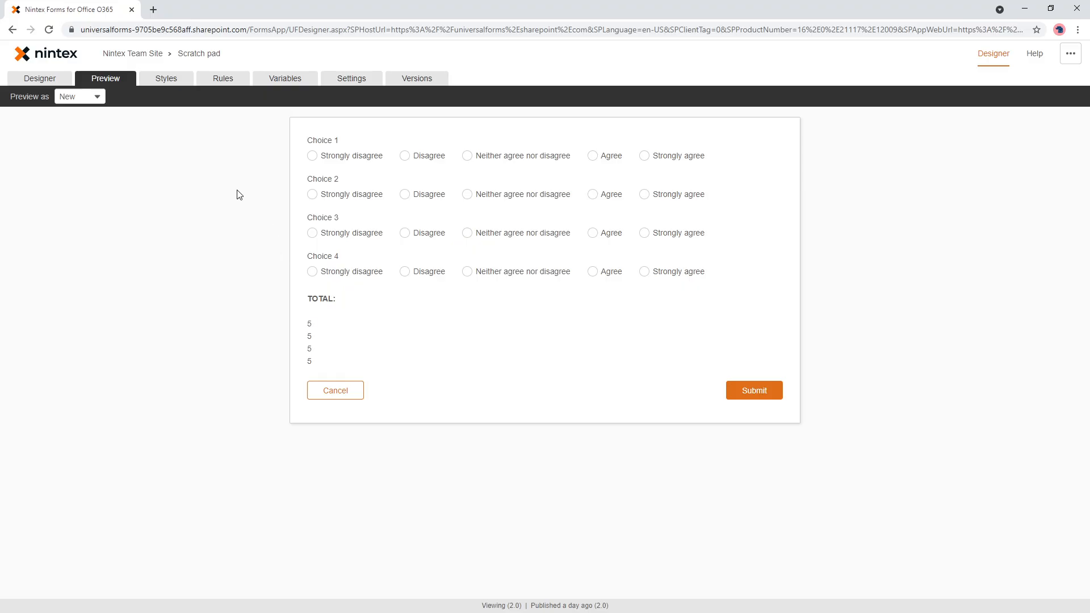
- Return to the form design and make the Choice 1 and Choice 2 fields required
{"action": "left_click", "coordinate": [55, 83]}
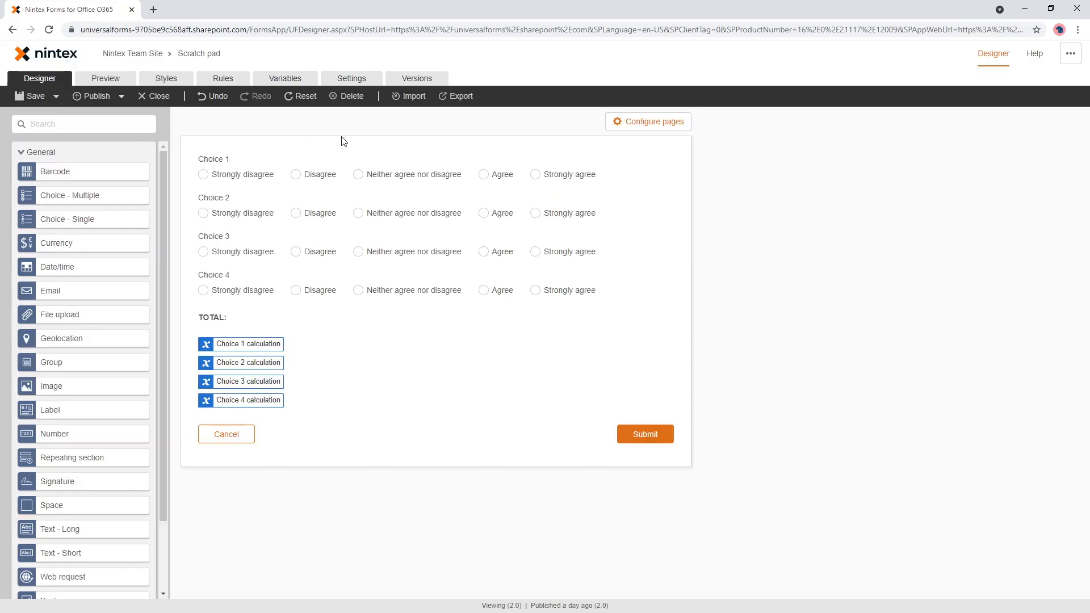
{"action": "left_click", "coordinate": [355, 171]}
{"action": "scroll", "coordinate": [941, 472], "scroll_direction": "down", "scroll_amount": 5}
{"action": "left_click", "coordinate": [910, 400]}
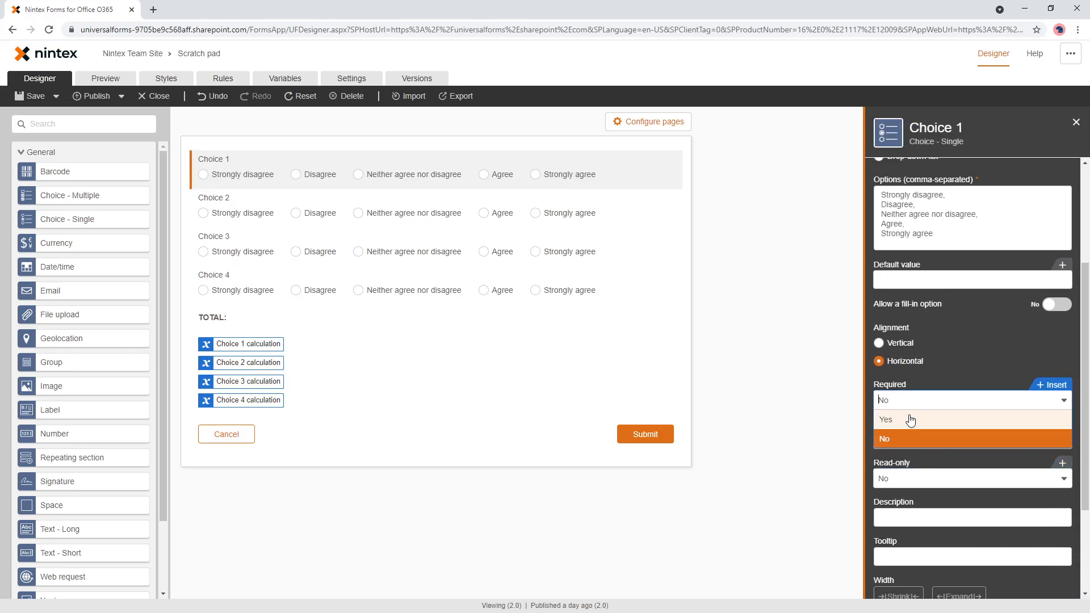
{"action": "left_click", "coordinate": [911, 420]}
{"action": "left_click", "coordinate": [519, 214]}
{"action": "left_click", "coordinate": [900, 400]}
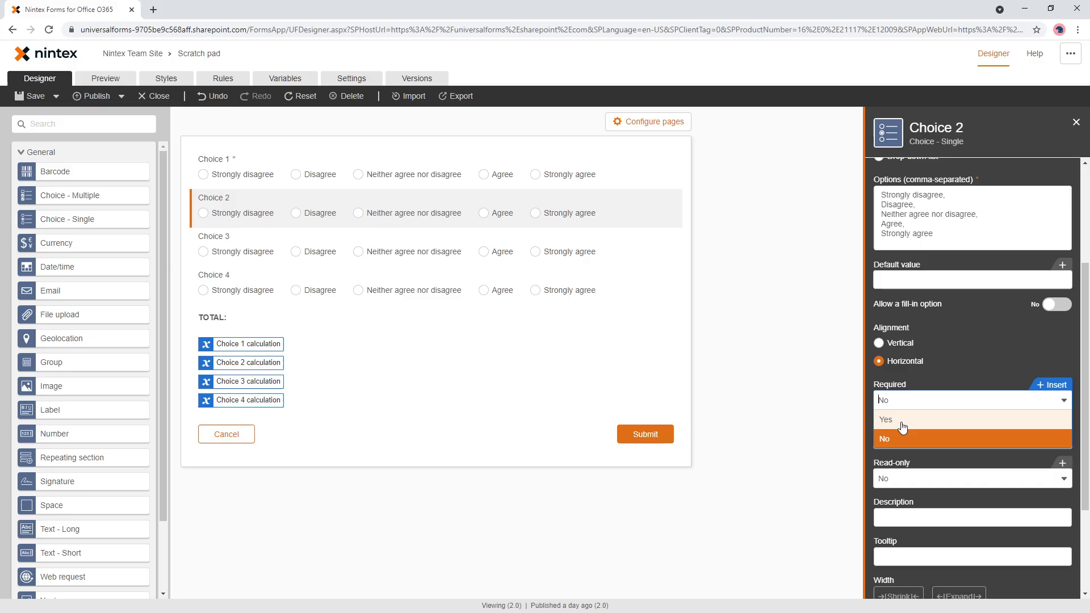
{"action": "left_click", "coordinate": [902, 423]}
- Make the Choice 3 and Choice 4 fields required
{"action": "left_click", "coordinate": [445, 250]}
{"action": "left_click", "coordinate": [894, 400]}
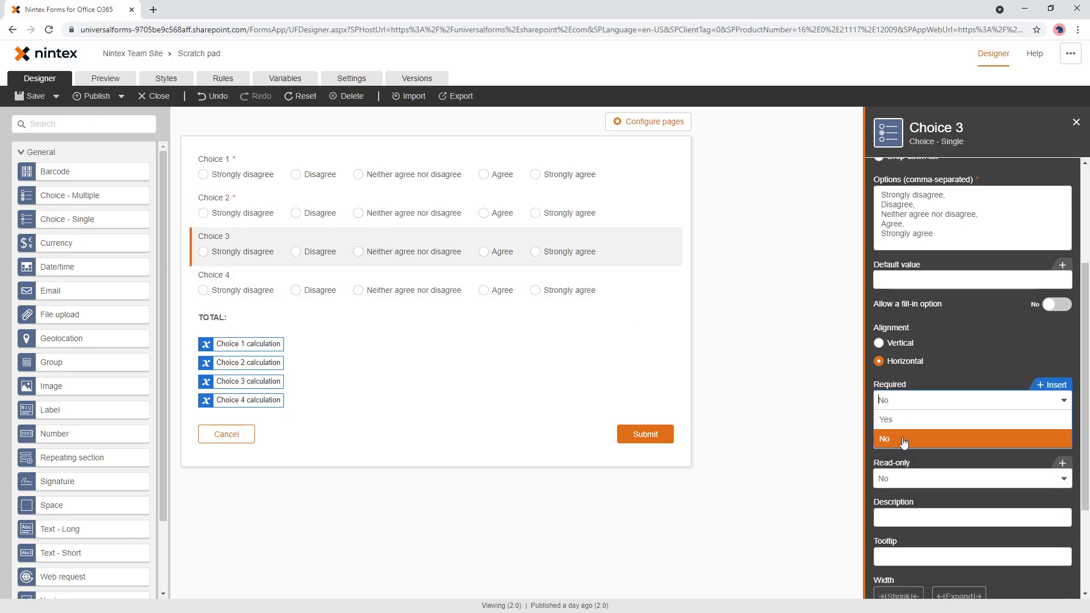
{"action": "left_click", "coordinate": [902, 420]}
{"action": "left_click", "coordinate": [530, 277]}
{"action": "left_click", "coordinate": [894, 400]}
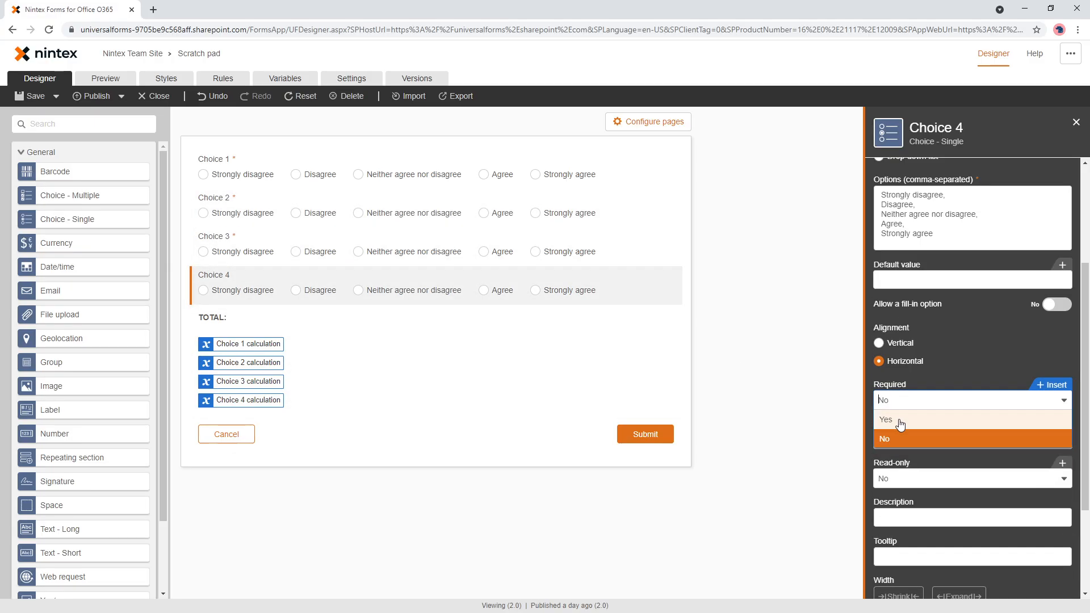
{"action": "left_click", "coordinate": [899, 423]}
- Test the form preview by submitting it empty and answering all four choices with "Neither agree nor disagree"
{"action": "left_click", "coordinate": [118, 80]}
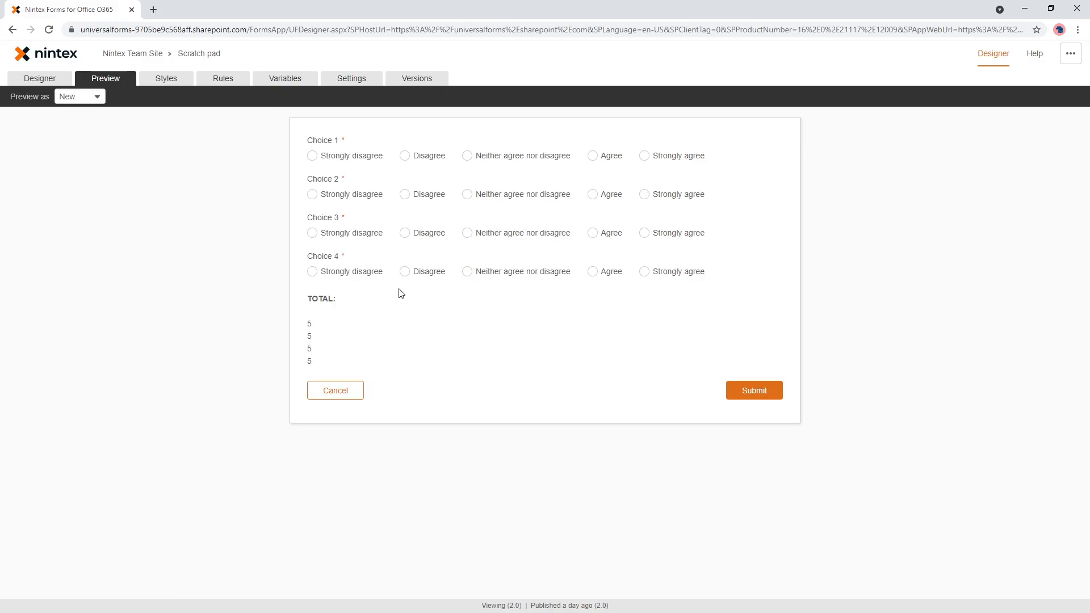
{"action": "left_click", "coordinate": [776, 391]}
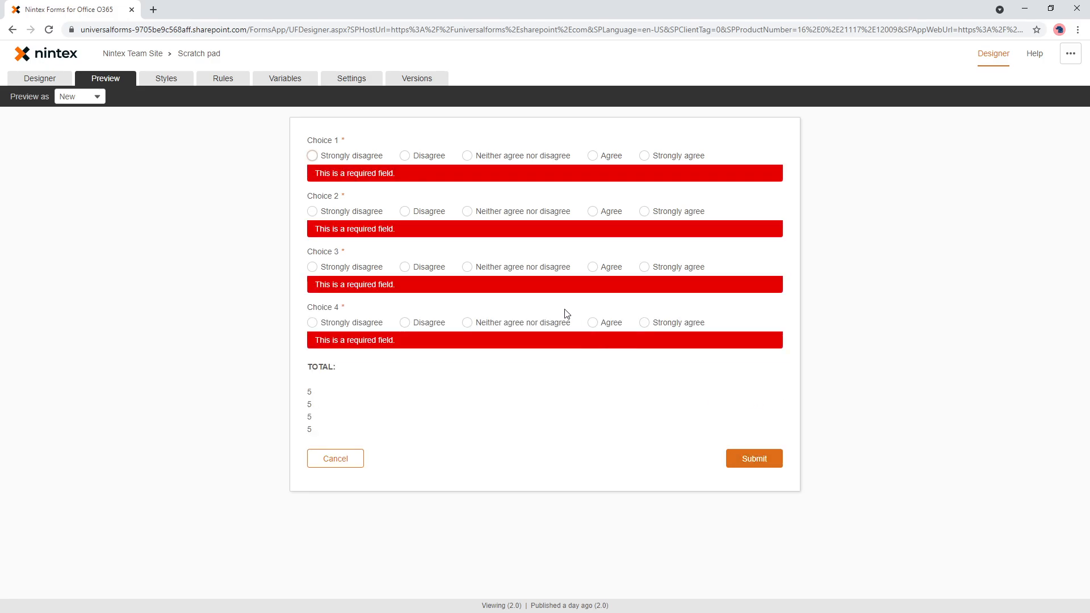
{"action": "left_click", "coordinate": [521, 322]}
{"action": "left_click", "coordinate": [525, 268]}
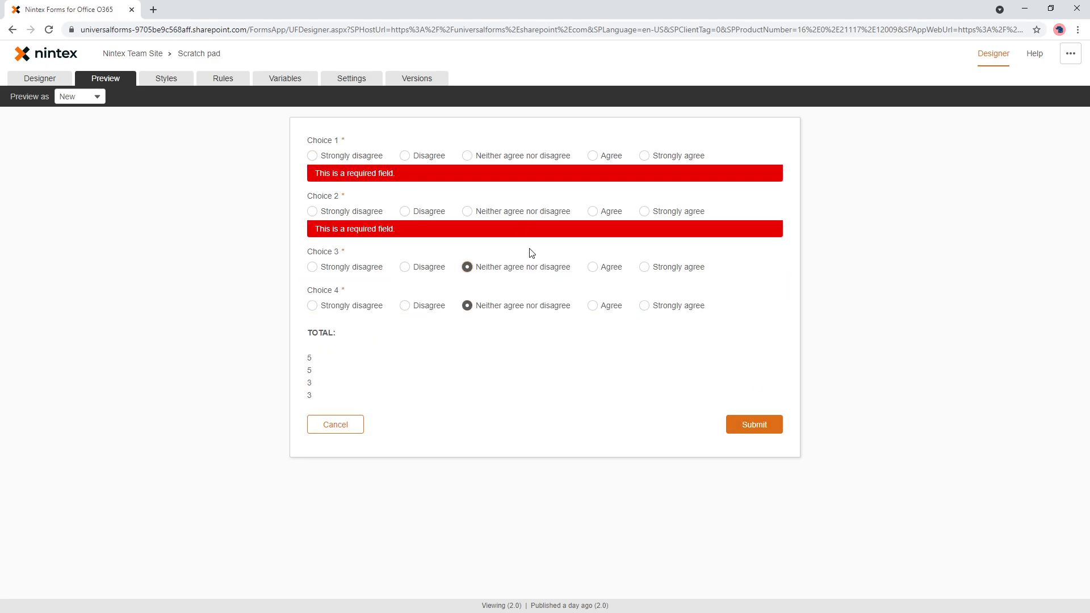
{"action": "left_click", "coordinate": [506, 214]}
{"action": "left_click", "coordinate": [513, 156]}
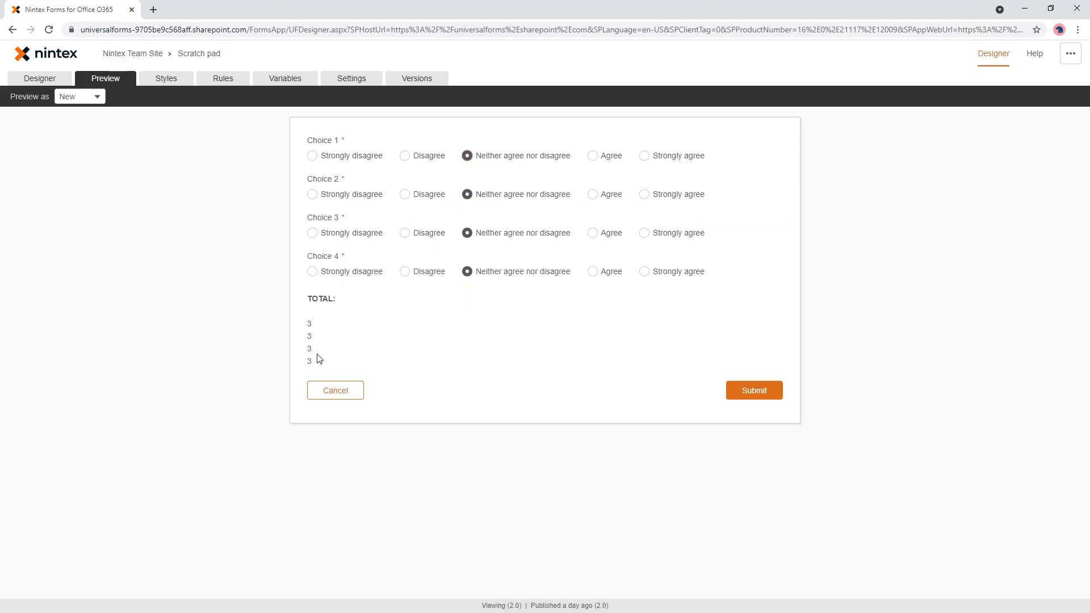
- In the preview, change Choices 1 and 2 to "Agree" and Choices 3 and 4 to "Strongly disagree" to check the scores
{"action": "left_click", "coordinate": [601, 157]}
{"action": "left_click", "coordinate": [603, 197]}
{"action": "left_click", "coordinate": [377, 272]}
{"action": "left_click", "coordinate": [357, 233]}
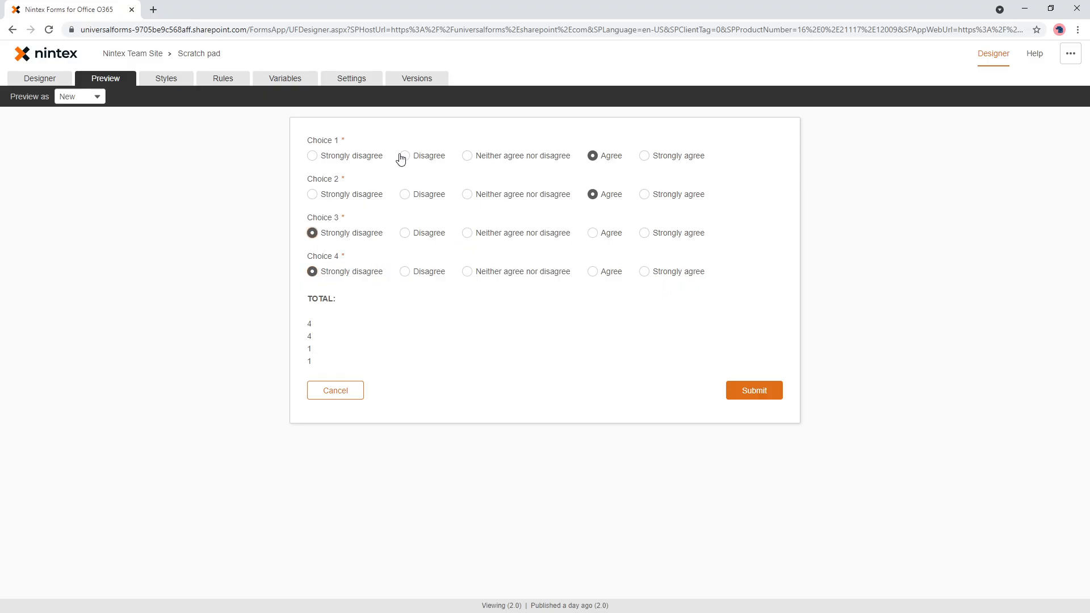
{"action": "left_click", "coordinate": [293, 79]}
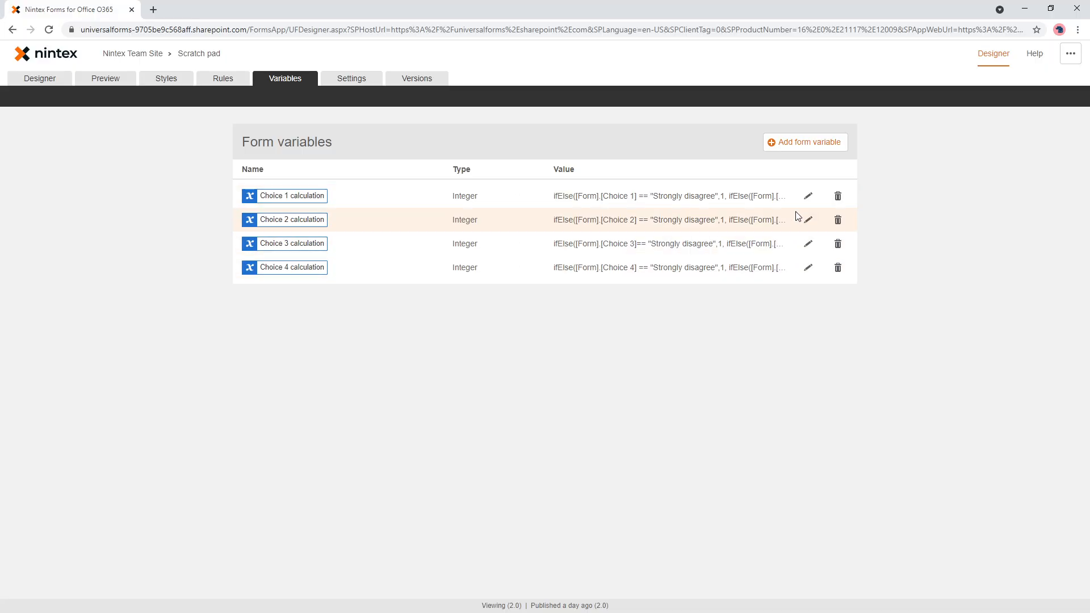
{"action": "left_click", "coordinate": [808, 196]}
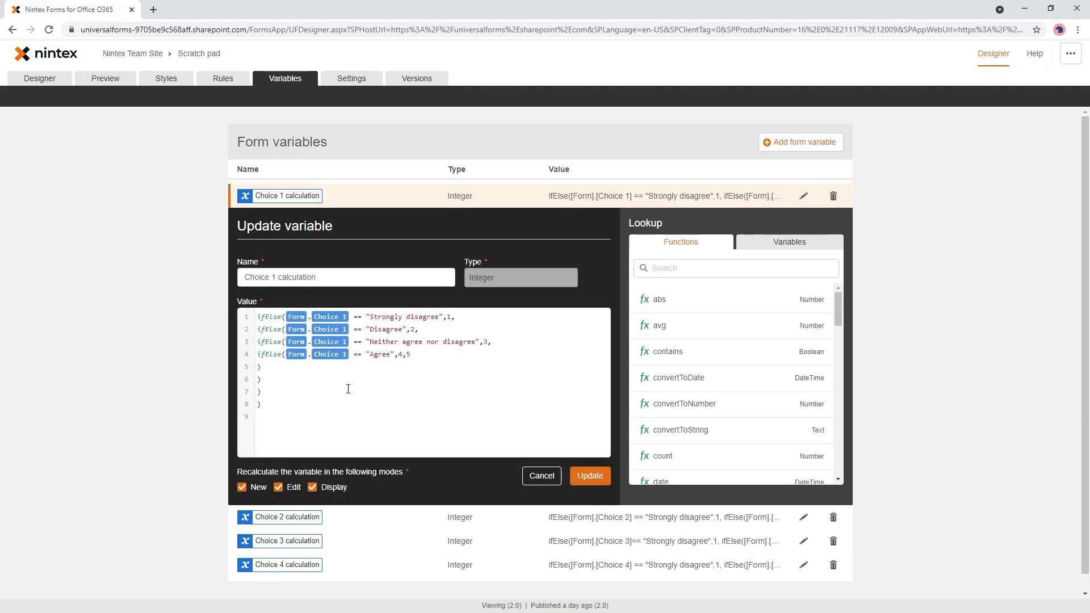
{"action": "left_click", "coordinate": [423, 354]}
{"action": "triple_click", "coordinate": [428, 357]}
{"action": "key", "text": "ctrl+c"}
{"action": "left_click", "coordinate": [428, 357]}
{"action": "key", "text": "BackSpace"}
{"action": "key", "text": "Return"}
{"action": "key", "text": "ctrl+v"}
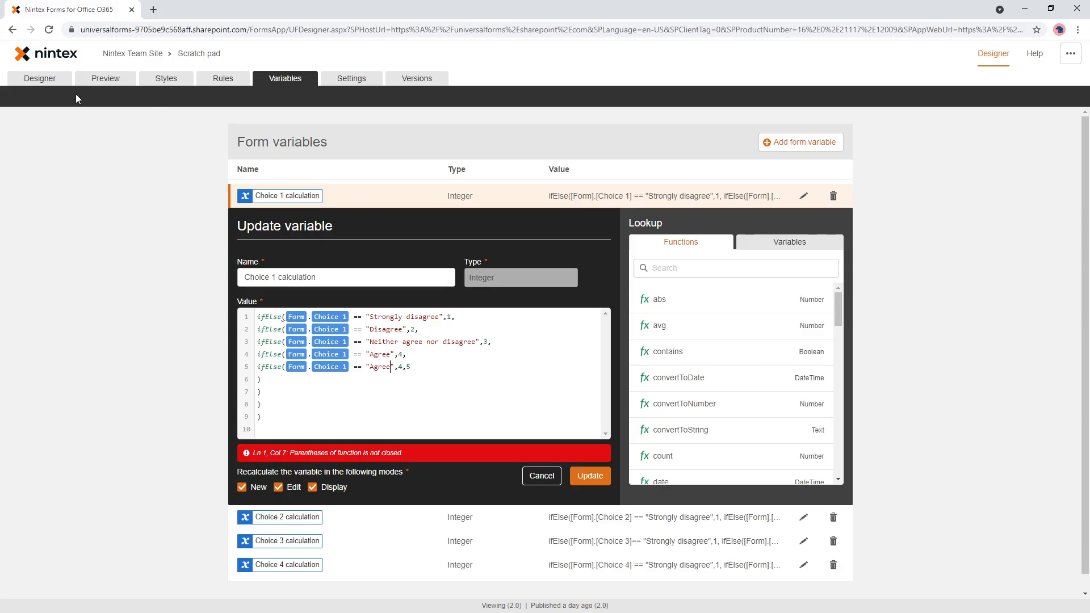
- Copy the "Strongly agree" option text from the Choice 4 field's settings
{"action": "left_click", "coordinate": [46, 80]}
{"action": "left_click", "coordinate": [646, 378]}
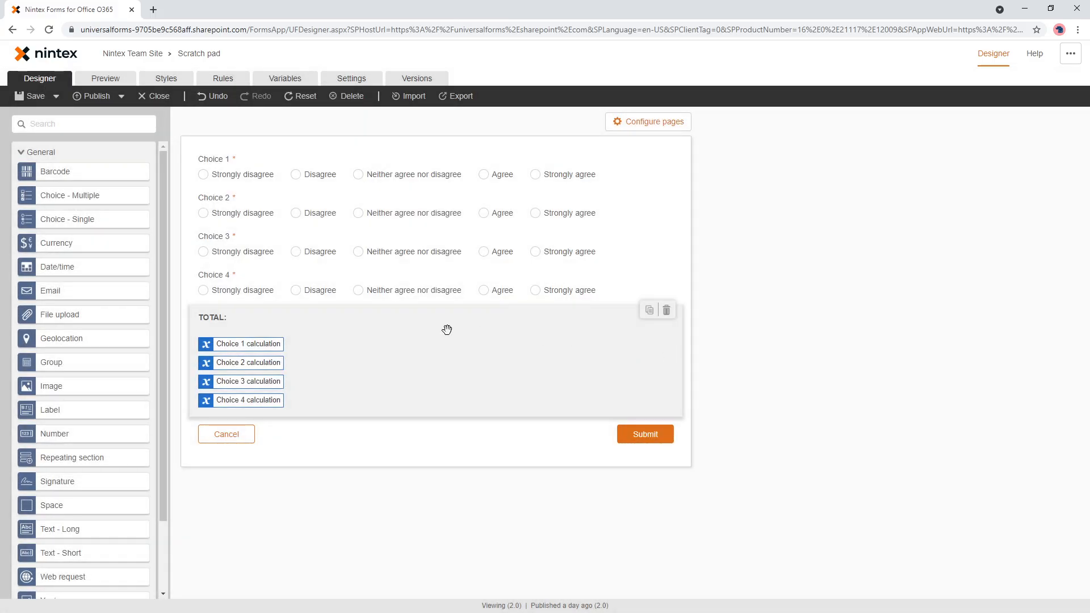
{"action": "left_click_drag", "start_coordinate": [935, 403], "coordinate": [876, 401]}
{"action": "key", "text": "ctrl+c"}
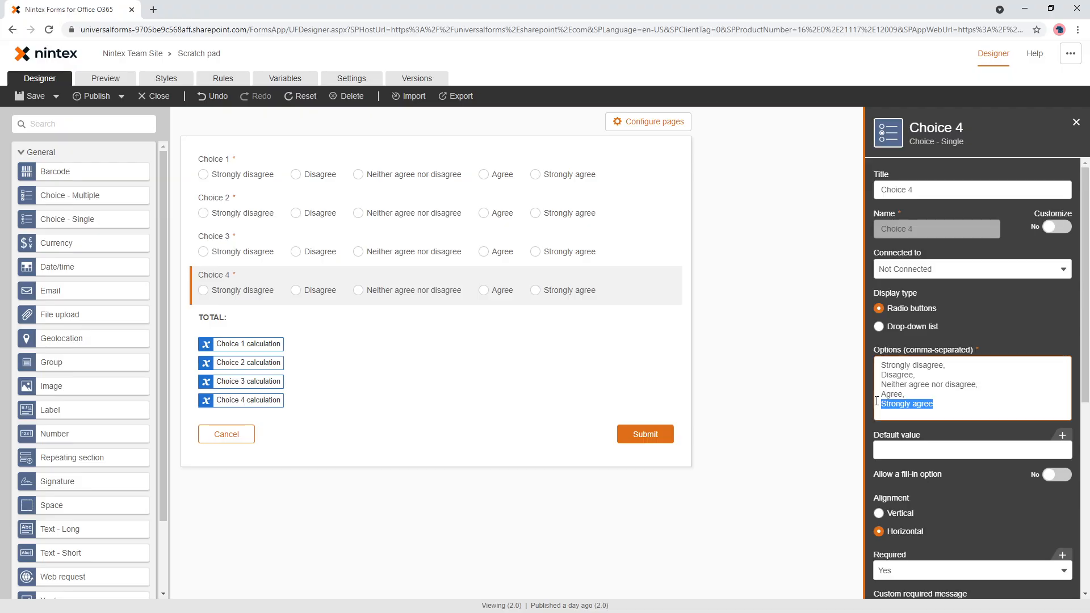
- In the Choice 1 calculation variable, replace the fallback value 5 with a fifth ifElse line copied from the "Agree" line
{"action": "left_click", "coordinate": [282, 79]}
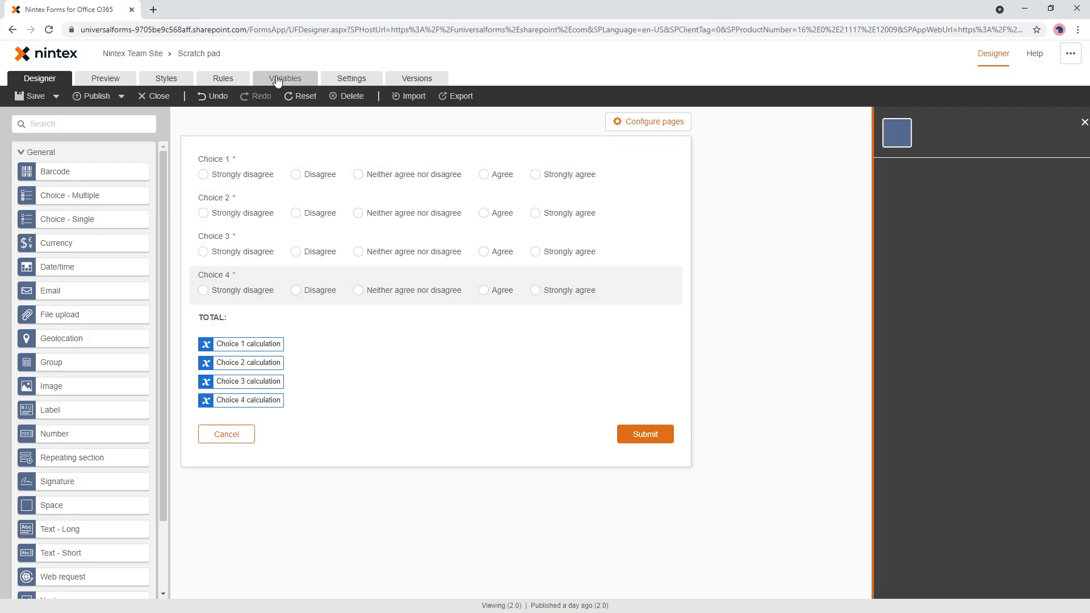
{"action": "left_click", "coordinate": [807, 195]}
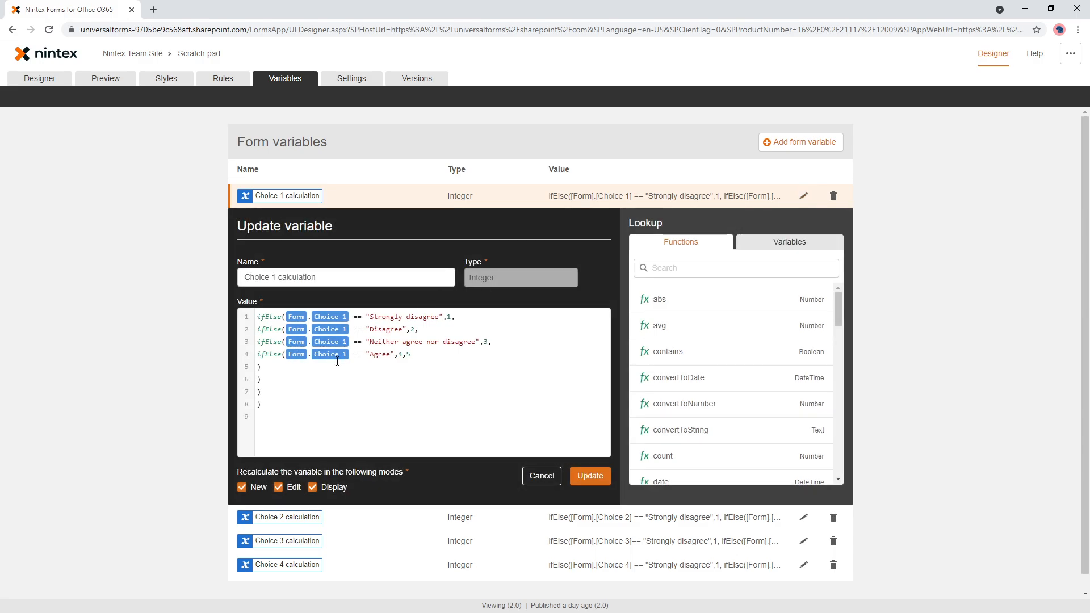
{"action": "key", "text": "BackSpace"}
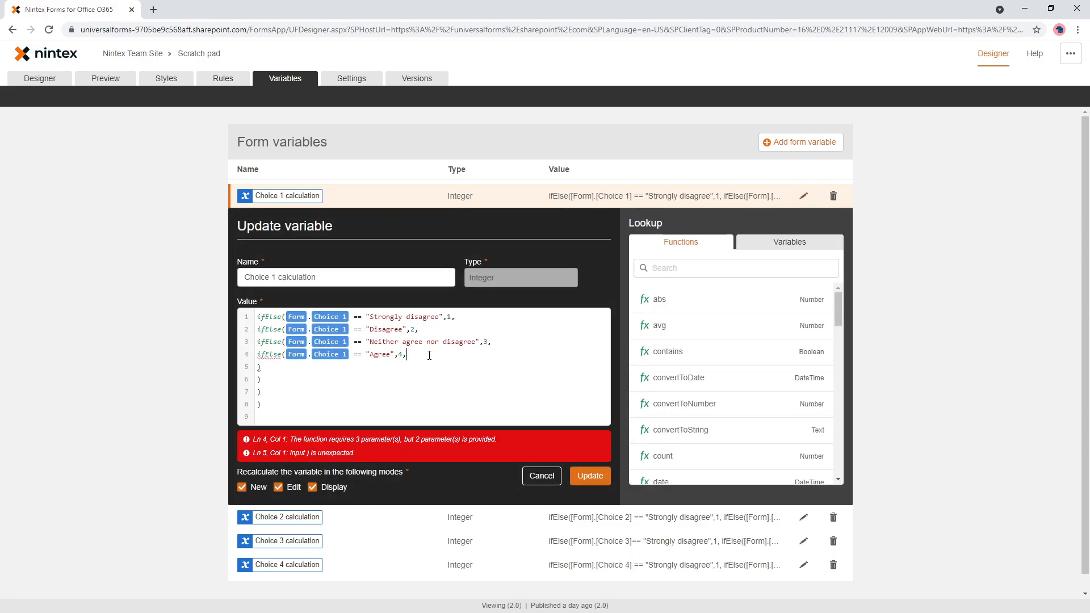
{"action": "key", "text": "Return"}
{"action": "key", "text": "ctrl+v"}
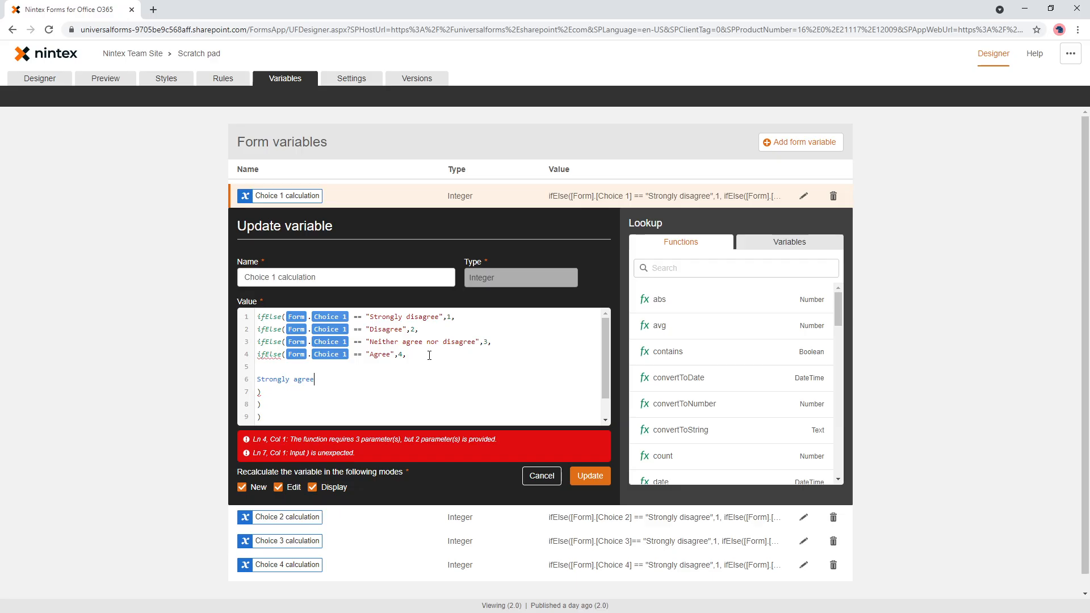
{"action": "left_click", "coordinate": [430, 356]}
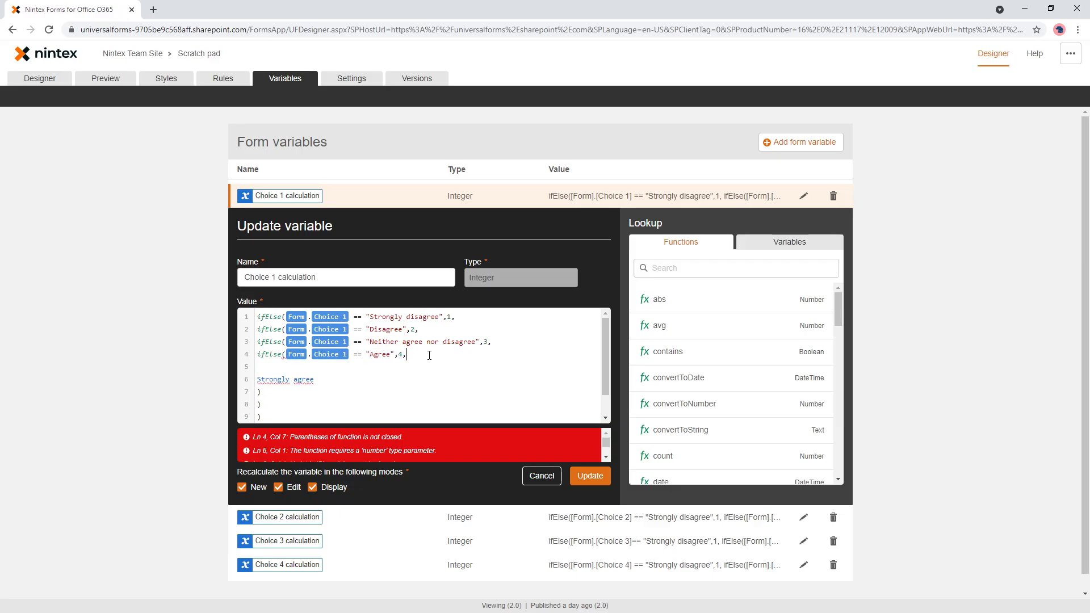
{"action": "type", "text": "ifElse([Form].[Choice 1] == \"Agree\",4,"}
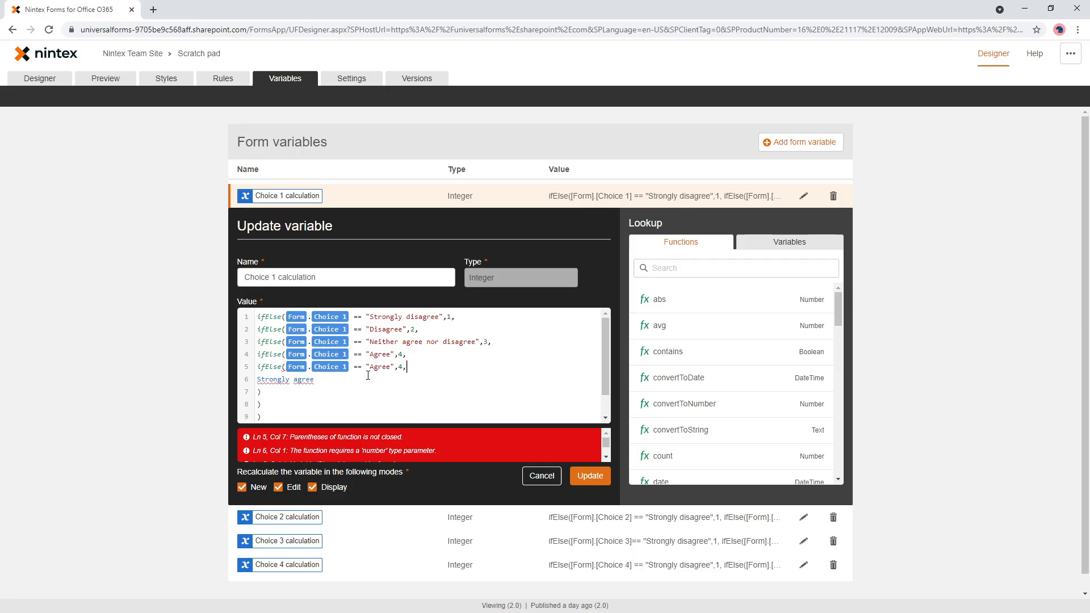
{"action": "left_click_drag", "start_coordinate": [315, 379], "coordinate": [234, 389]}
{"action": "key", "text": "ctrl+x"}
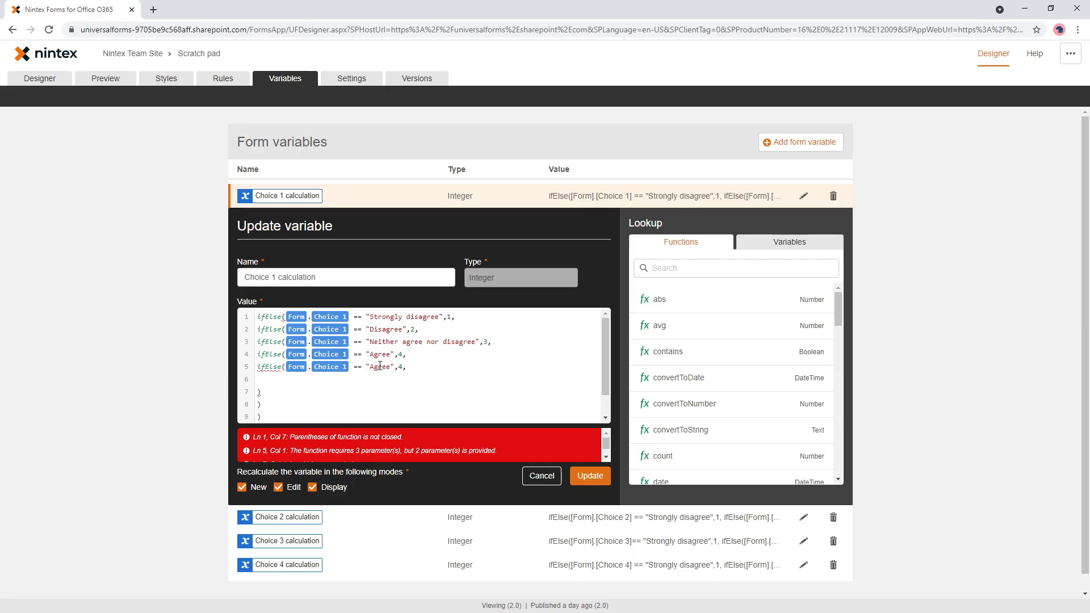
- Make the fifth ifElse line score "Strongly agree" as 5 with fallback 0, add its closing parenthesis and save the variable
{"action": "double_click", "coordinate": [380, 367]}
{"action": "key", "text": "ctrl+v"}
{"action": "type", "text": "5,0"}
{"action": "key", "text": "Down"}
{"action": "type", "text": ")"}
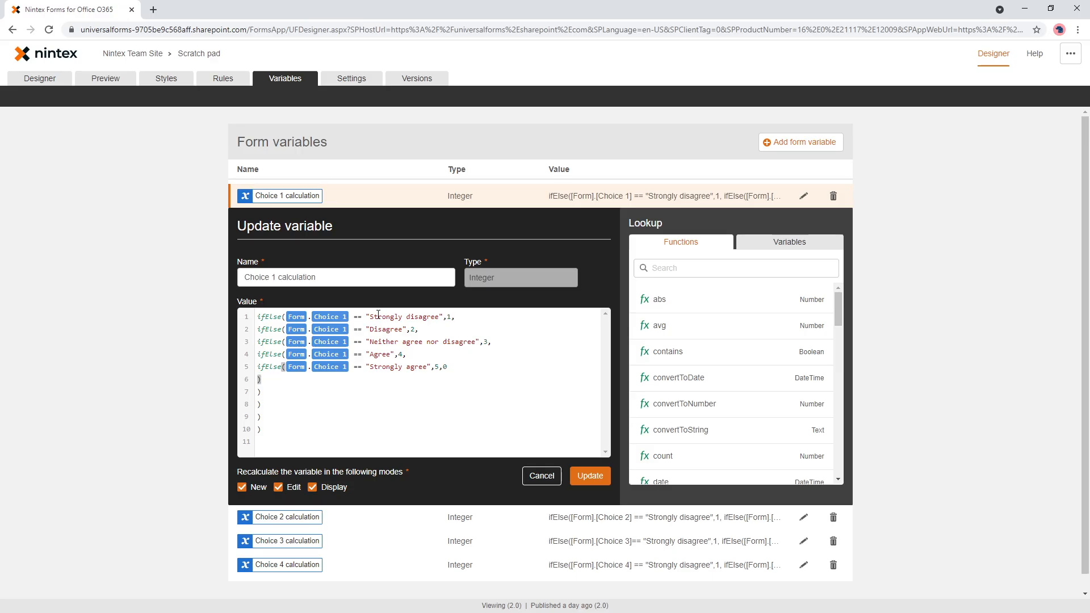
{"action": "left_click", "coordinate": [590, 475]}
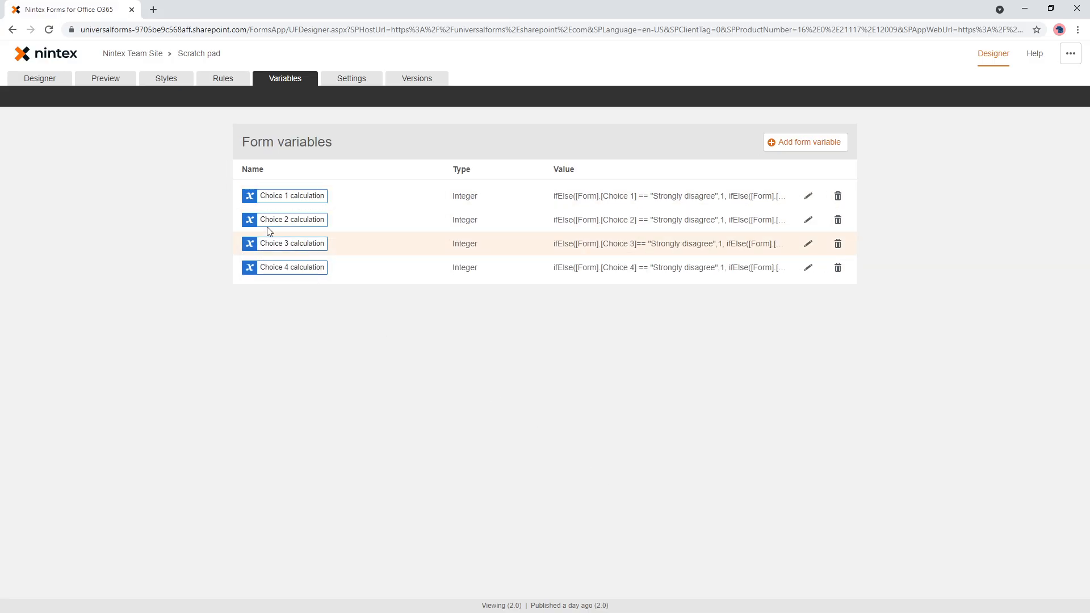
- Preview the form and test different answers for the four choices, ending with "Strongly agree" for Choice 4
{"action": "left_click", "coordinate": [112, 82]}
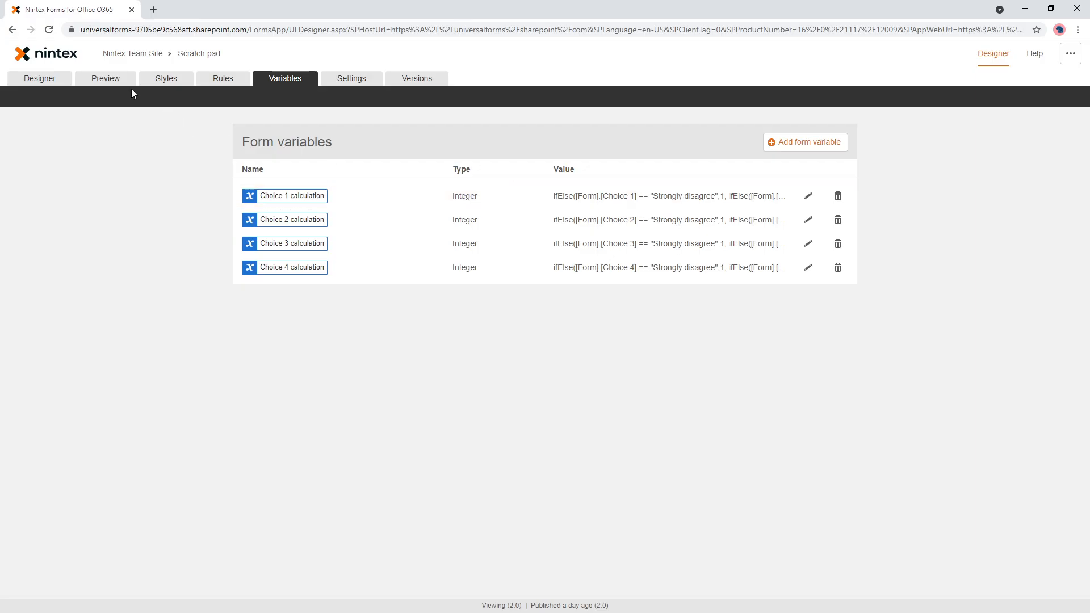
{"action": "left_click", "coordinate": [113, 81]}
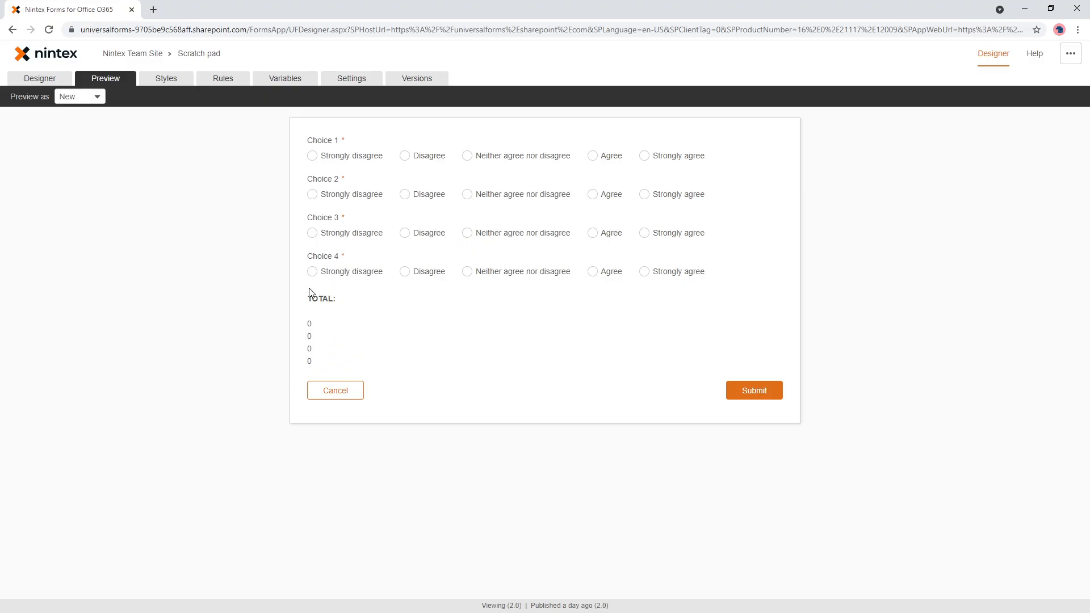
{"action": "left_click", "coordinate": [342, 156]}
{"action": "left_click", "coordinate": [436, 195]}
{"action": "left_click", "coordinate": [355, 236]}
{"action": "left_click", "coordinate": [471, 273]}
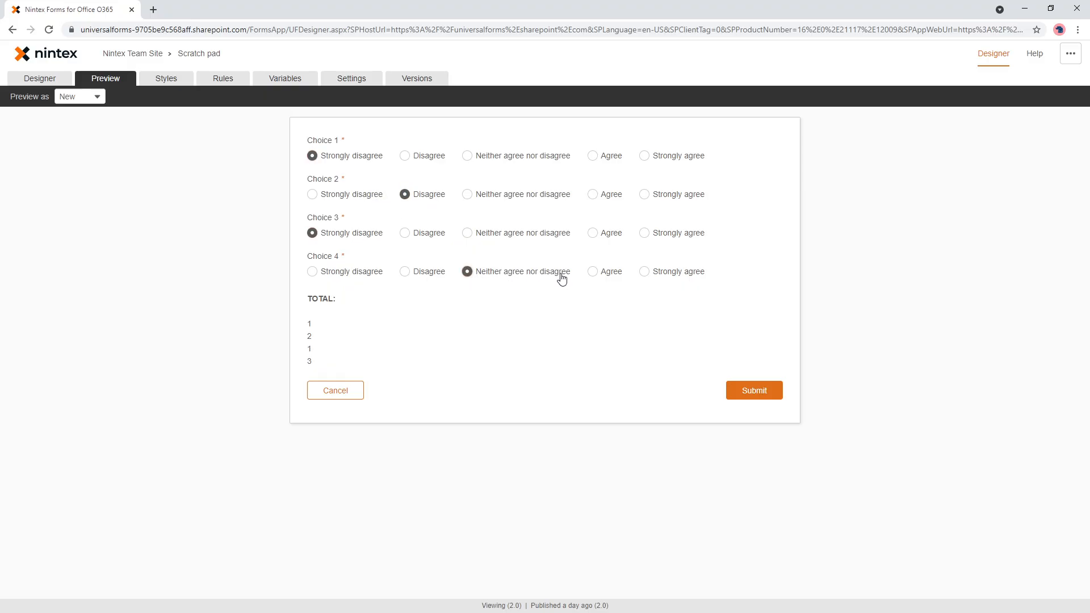
{"action": "left_click", "coordinate": [592, 274]}
{"action": "left_click", "coordinate": [645, 274]}
- Start a new form variable named Total with a formula adding Choice 1 calculation and Choice 2 calculation on separate lines
{"action": "left_click", "coordinate": [288, 81]}
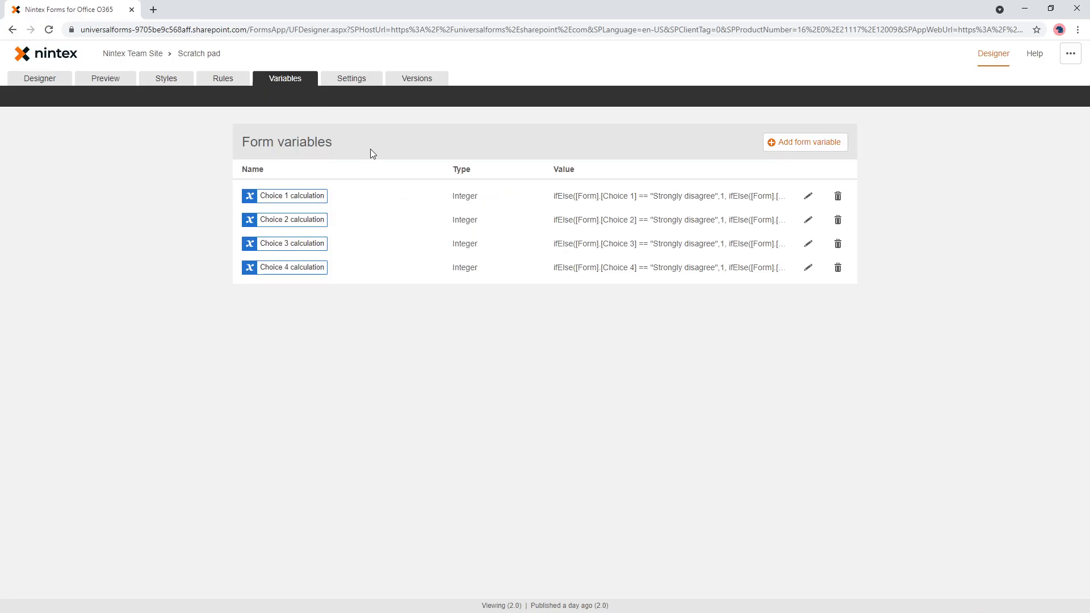
{"action": "left_click", "coordinate": [789, 143]}
{"action": "left_click", "coordinate": [293, 230]}
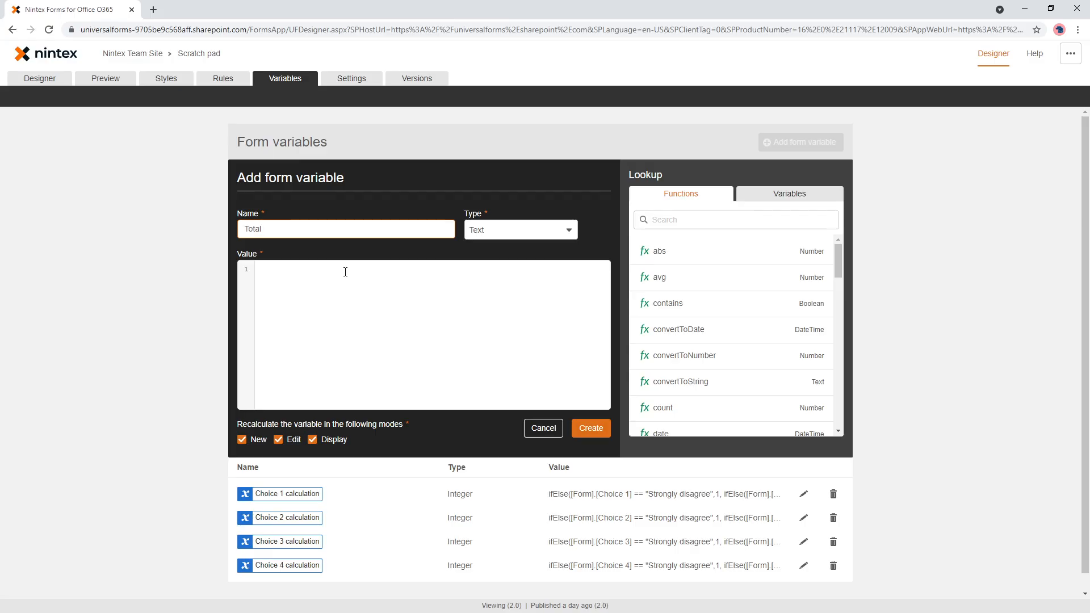
{"action": "left_click", "coordinate": [354, 306]}
{"action": "type", "text": "c"}
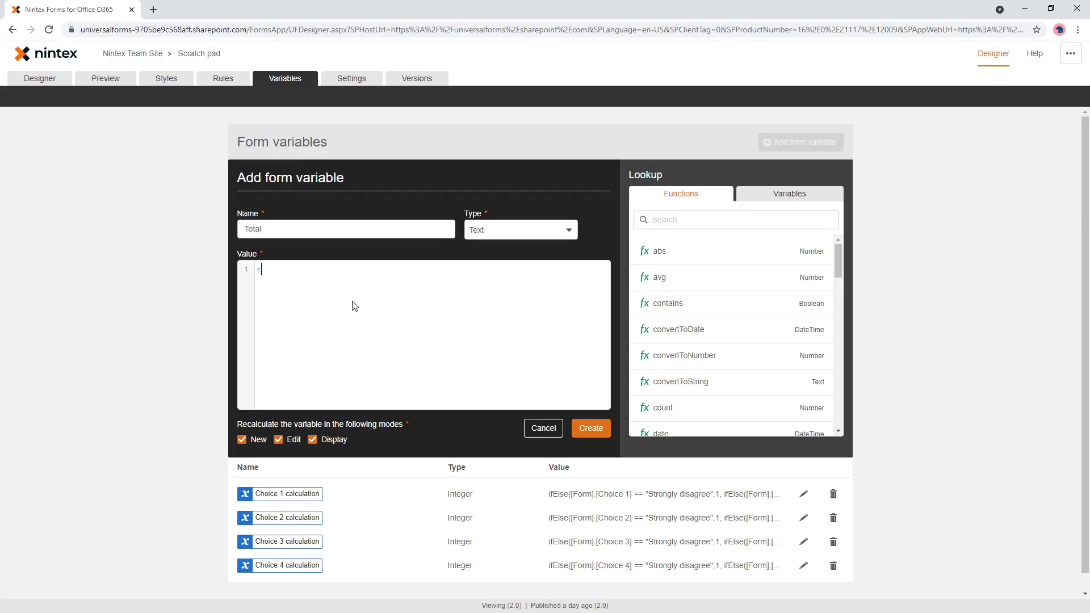
{"action": "type", "text": "h"}
{"action": "left_click", "coordinate": [355, 311]}
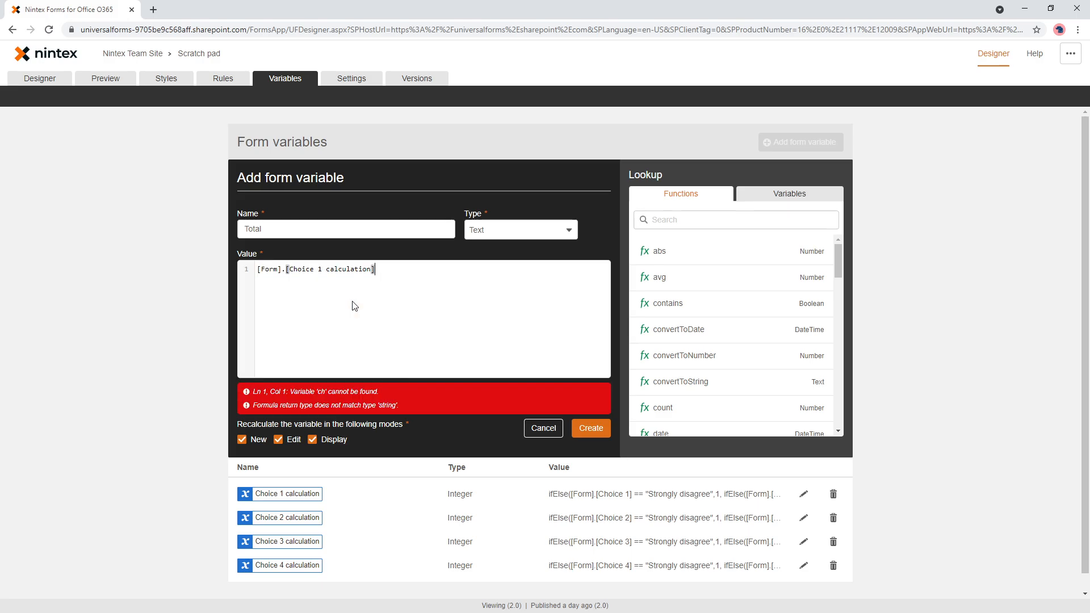
{"action": "type", "text": "+ ch"}
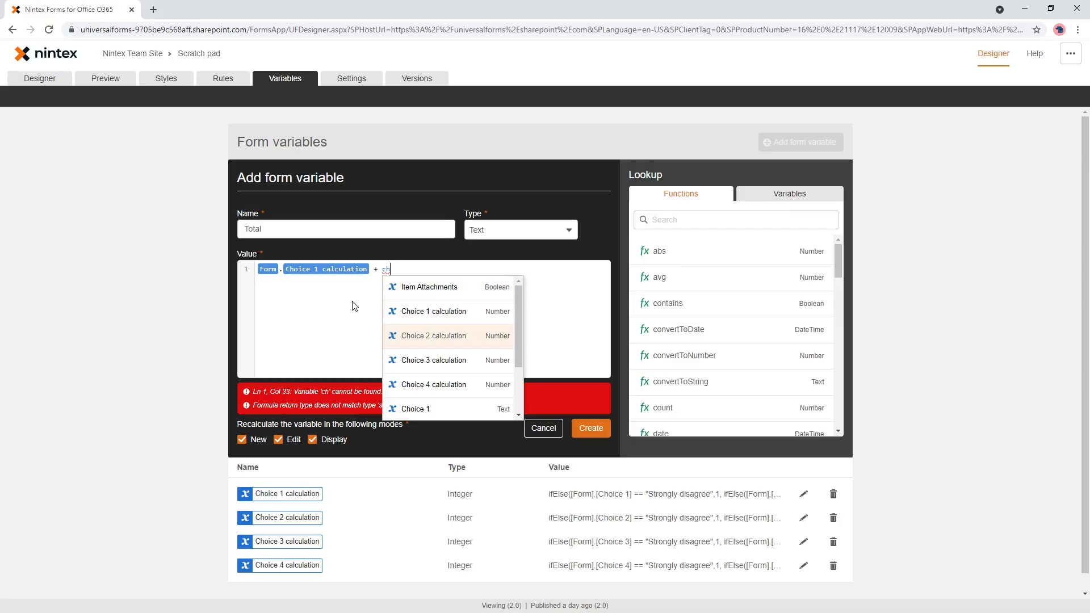
{"action": "key", "text": "Return"}
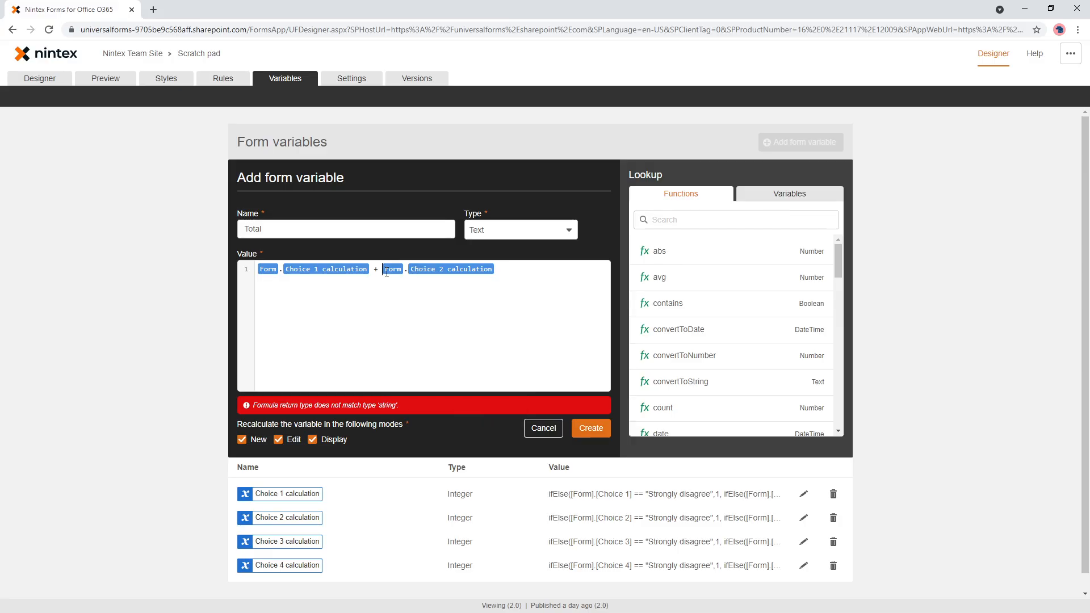
{"action": "key", "text": "Return"}
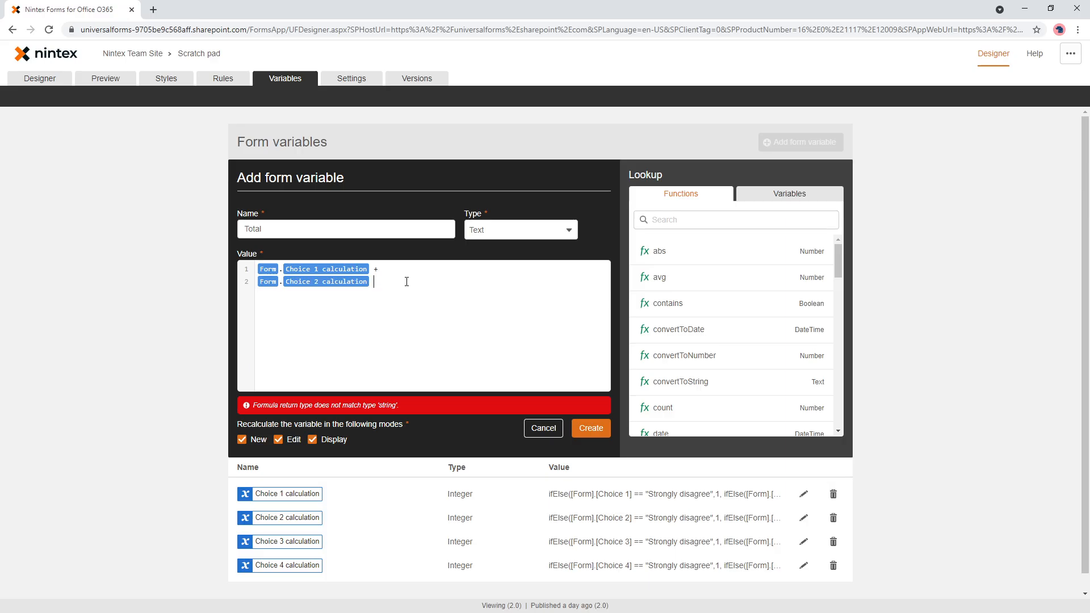
{"action": "key", "text": "Return"}
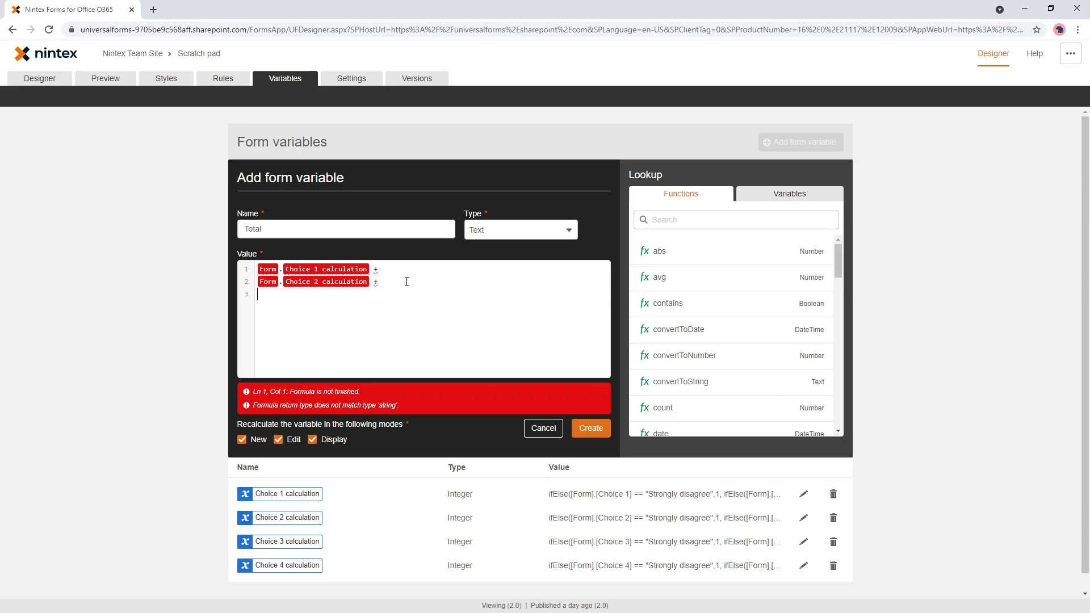
- Add Choice 3 calculation and Choice 4 calculation to the sum in the Total formula
{"action": "type", "text": "choice"}
{"action": "key", "text": "Down"}
{"action": "key", "text": "Down"}
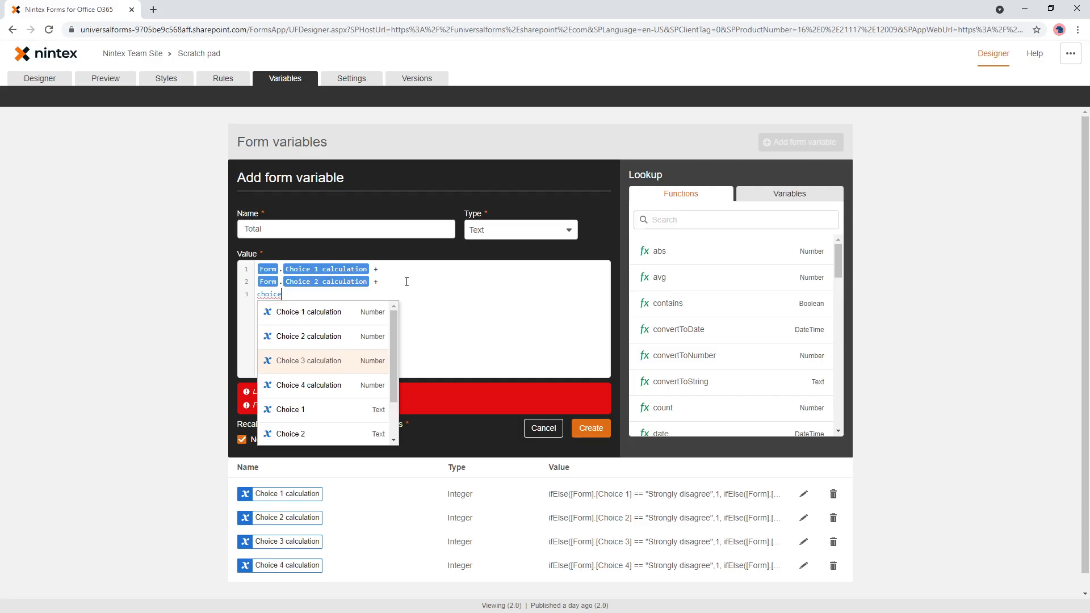
{"action": "key", "text": "Return"}
{"action": "type", "text": "+"}
{"action": "key", "text": "Return"}
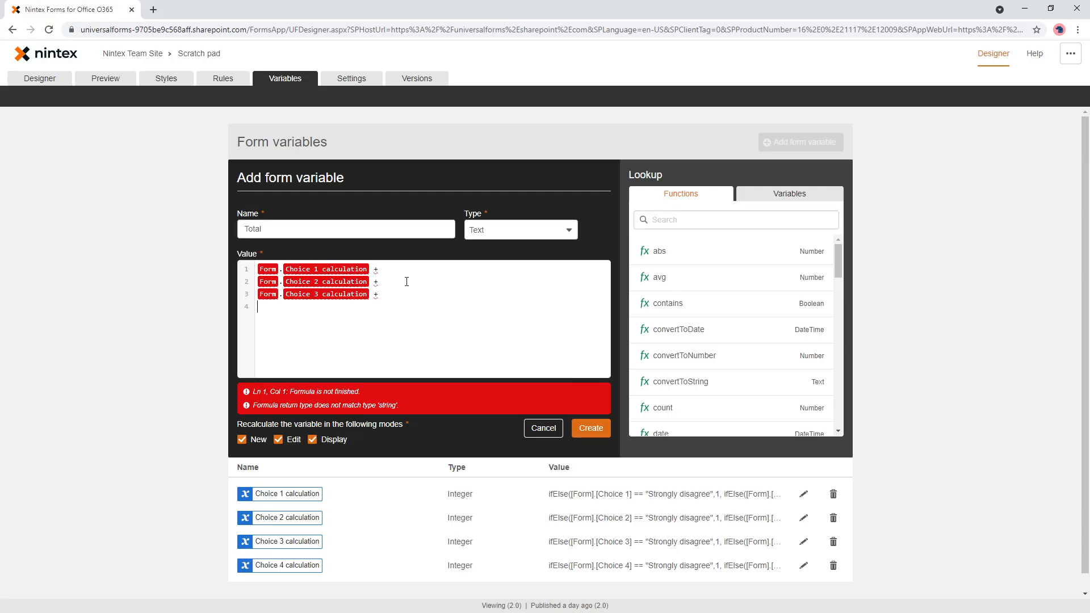
{"action": "type", "text": "ch"}
{"action": "key", "text": "Down"}
{"action": "key", "text": "Down"}
{"action": "key", "text": "Down"}
{"action": "key", "text": "Down"}
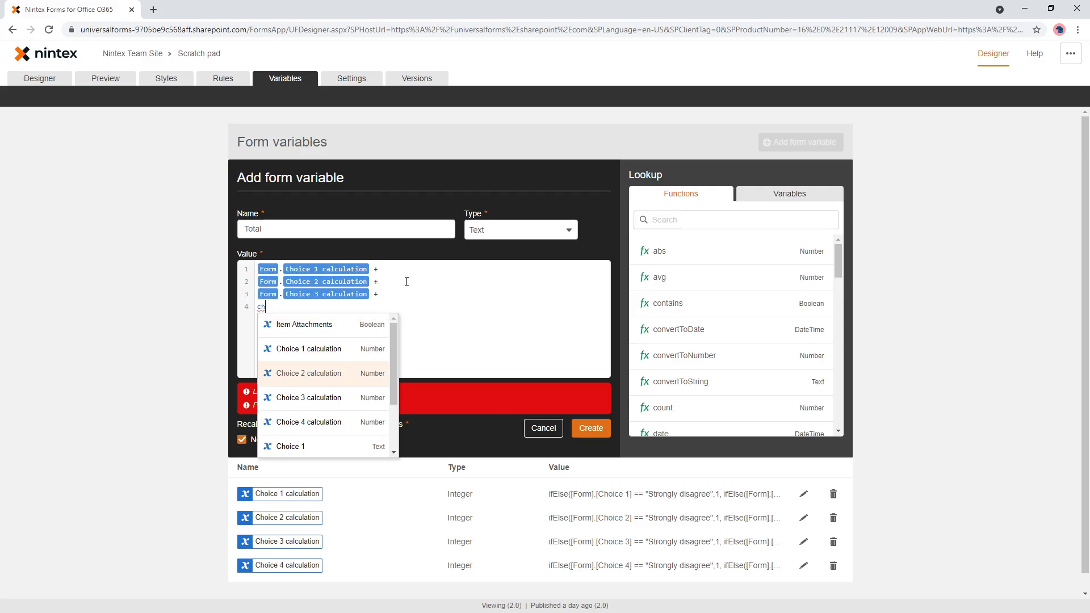
{"action": "key", "text": "Return"}
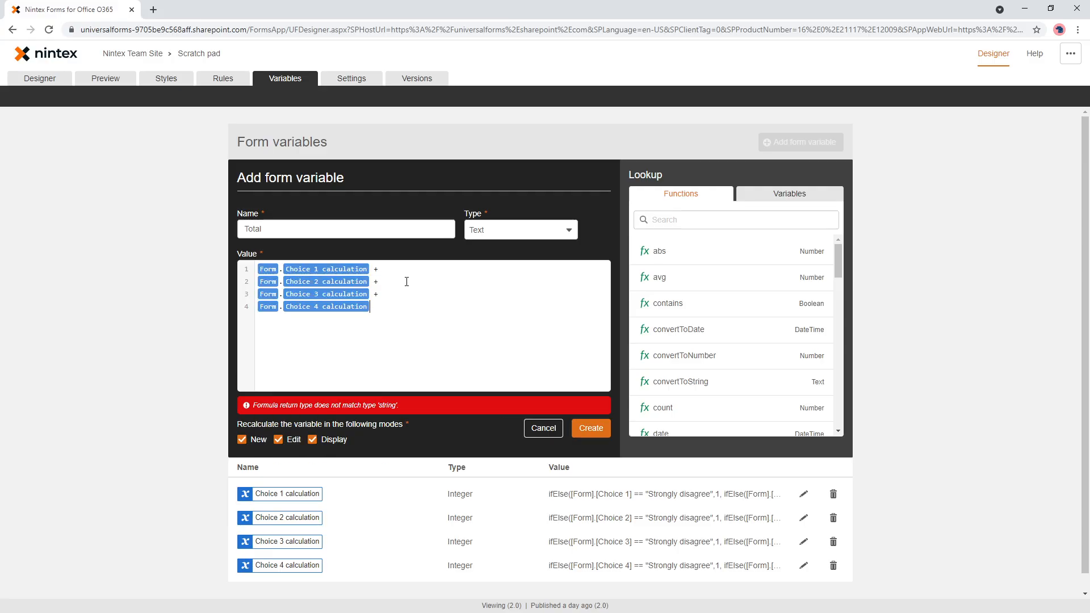
- Set the Total variable's type to Integer and create it
{"action": "left_click", "coordinate": [511, 230]}
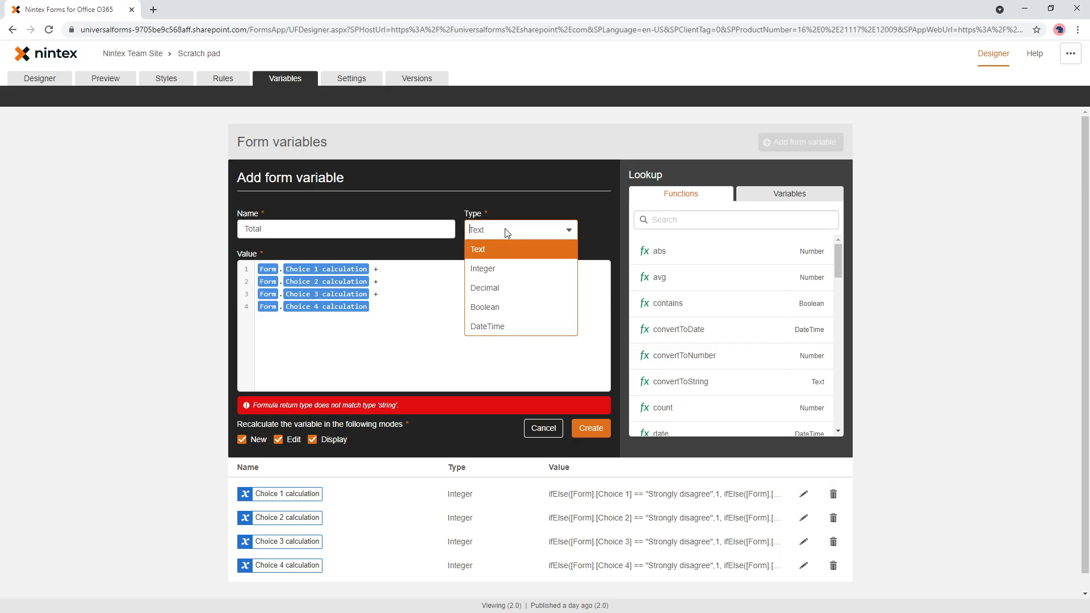
{"action": "left_click", "coordinate": [502, 271]}
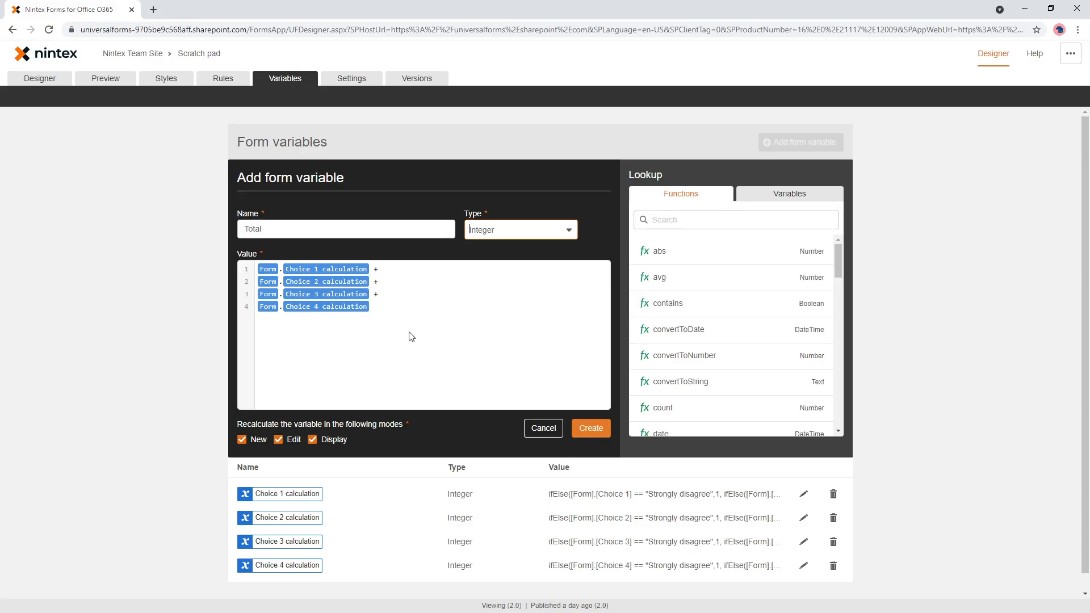
{"action": "left_click", "coordinate": [608, 432]}
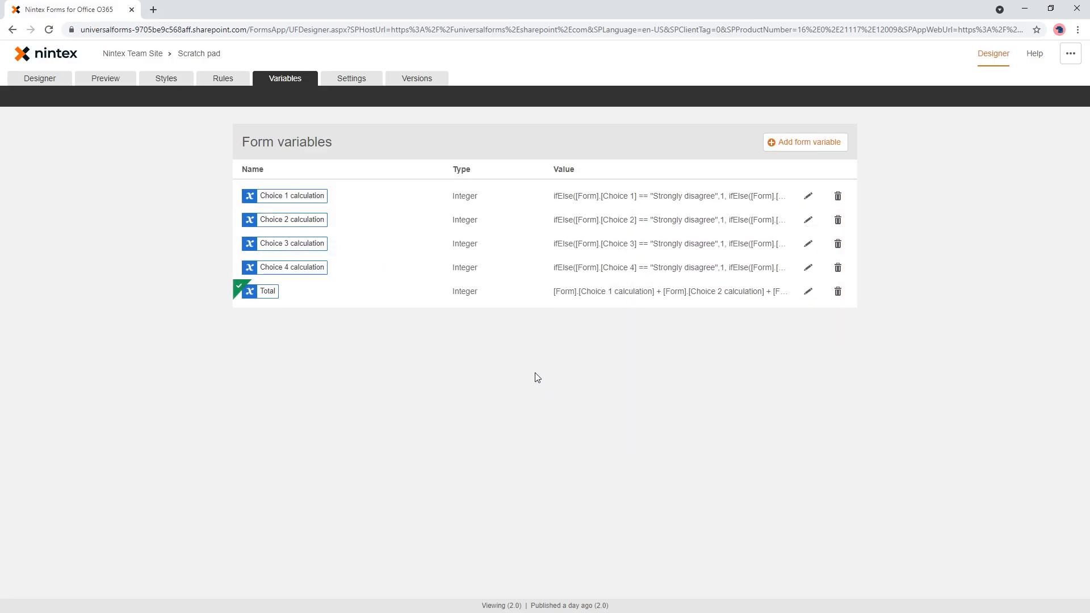
- Remove the four choice calculation references from the TOTAL label's text
{"action": "left_click", "coordinate": [44, 81]}
{"action": "left_click", "coordinate": [323, 353]}
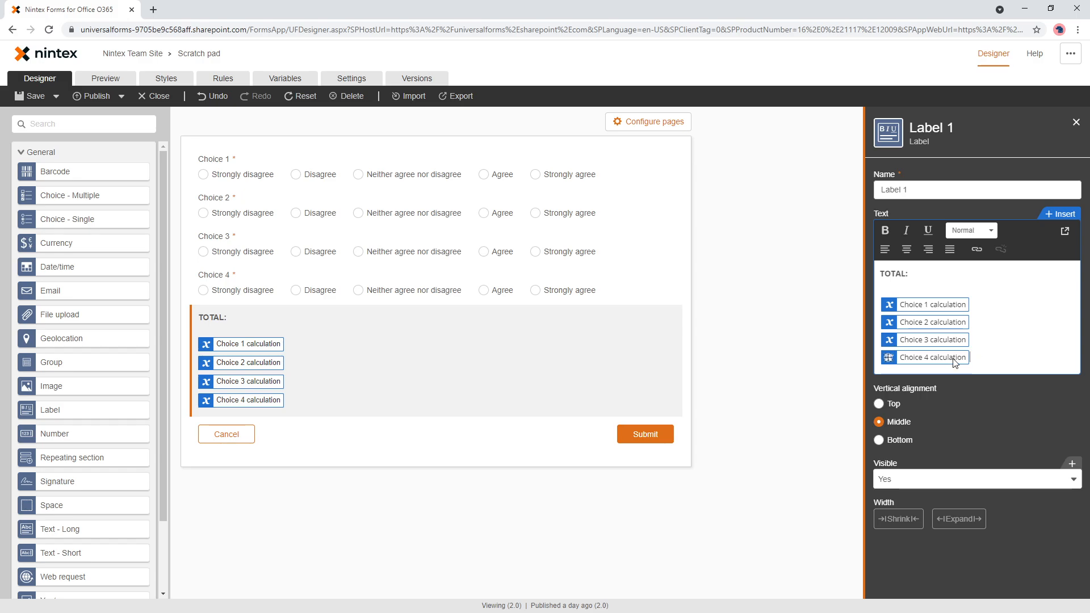
{"action": "key", "text": "Delete"}
{"action": "key", "text": "Delete"}
{"action": "key", "text": "Delete"}
{"action": "key", "text": "Delete"}
{"action": "key", "text": "Delete"}
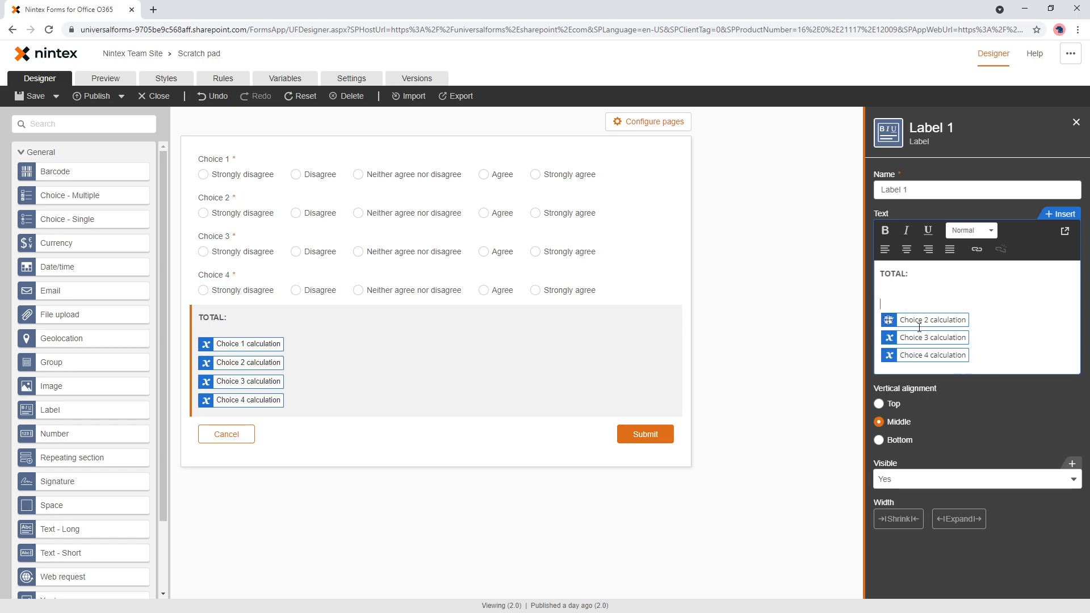
{"action": "key", "text": "Delete"}
{"action": "key", "text": "Delete"}
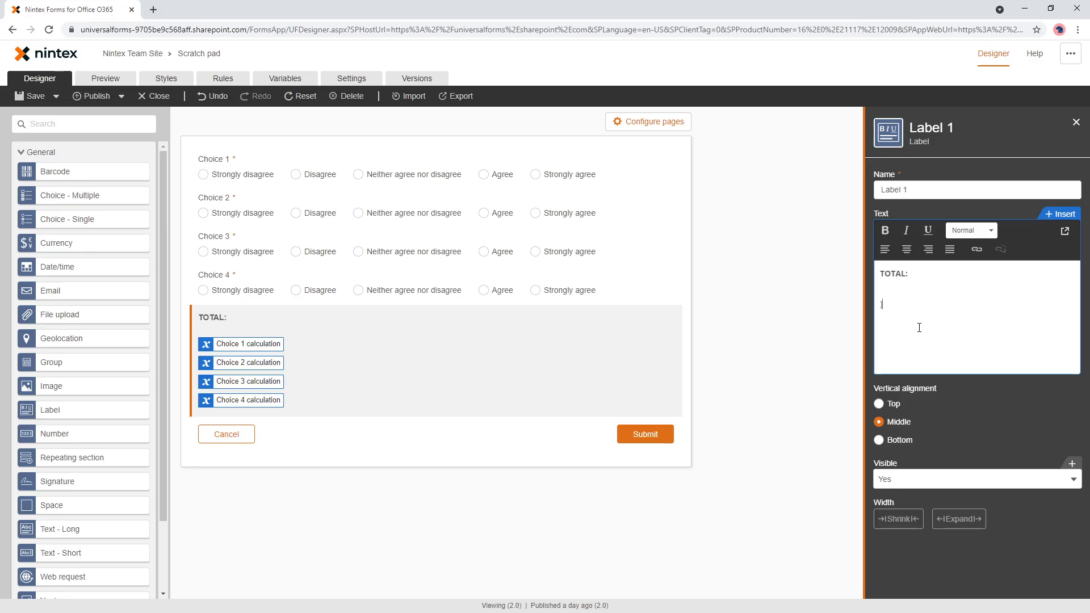
- Insert the Total variable into the label and bring it onto the same line as "TOTAL:"
{"action": "type", "text": "[[tot"}
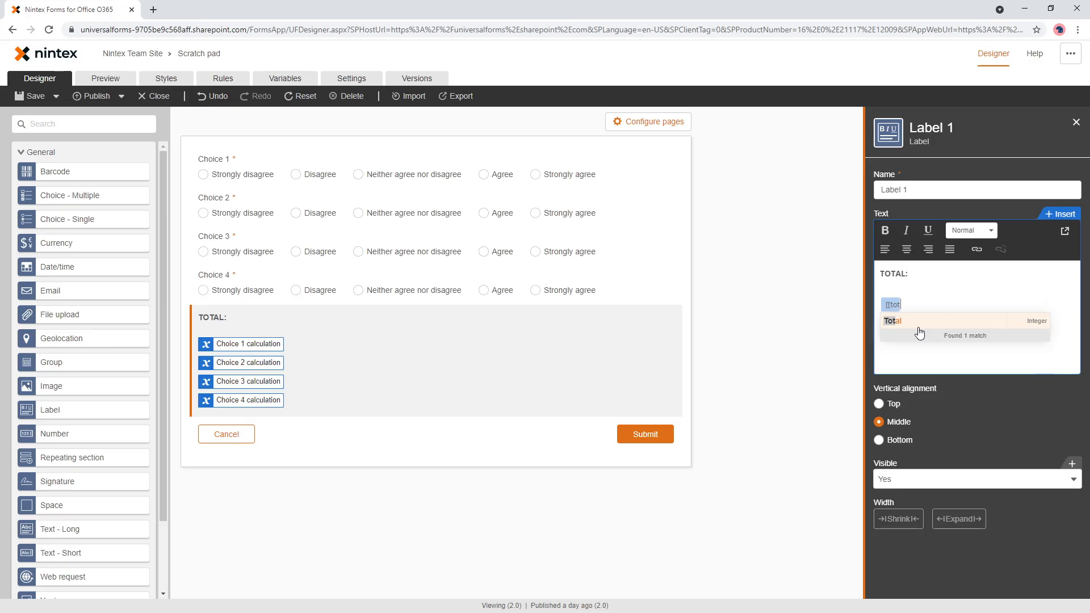
{"action": "left_click", "coordinate": [918, 323]}
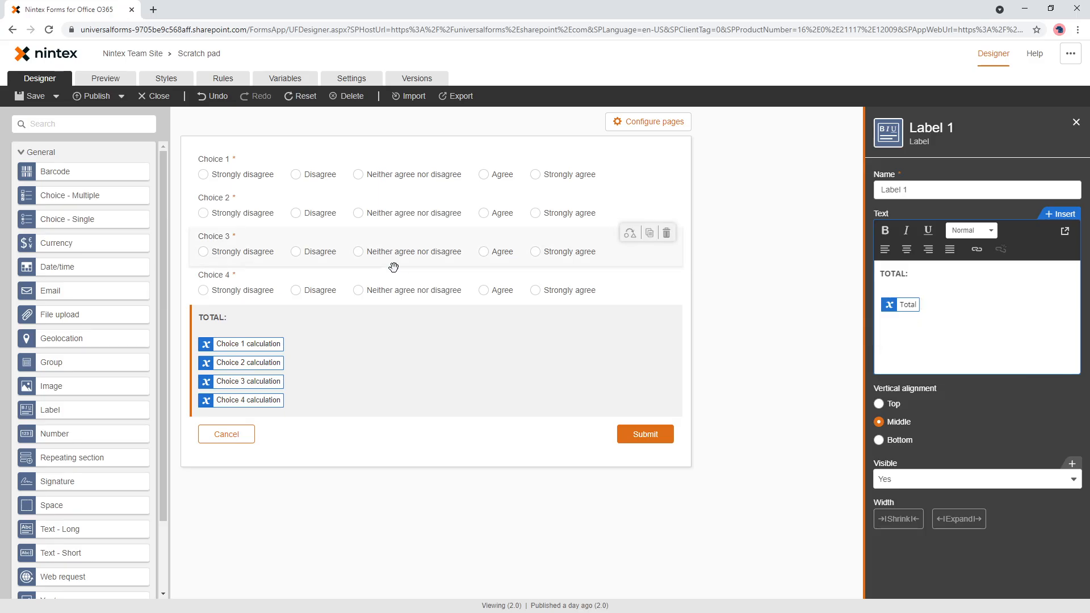
{"action": "key", "text": "Delete"}
{"action": "key", "text": "Delete"}
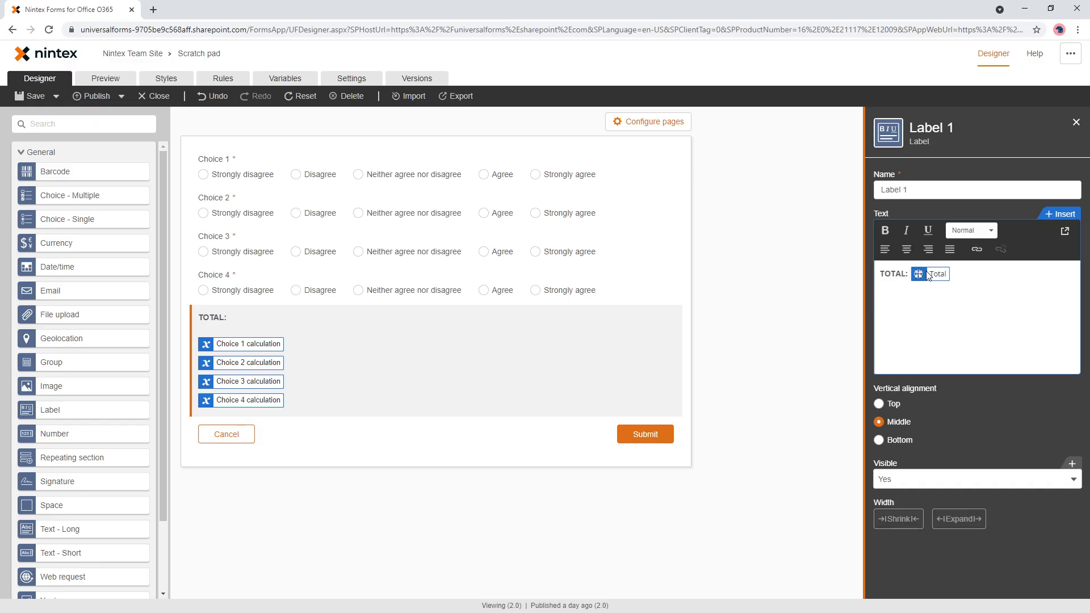
- Test the total in the form preview by answering "Strongly disagree", "Disagree", and "Neither agree nor disagree" for Choices 3 and 4
{"action": "left_click", "coordinate": [106, 78]}
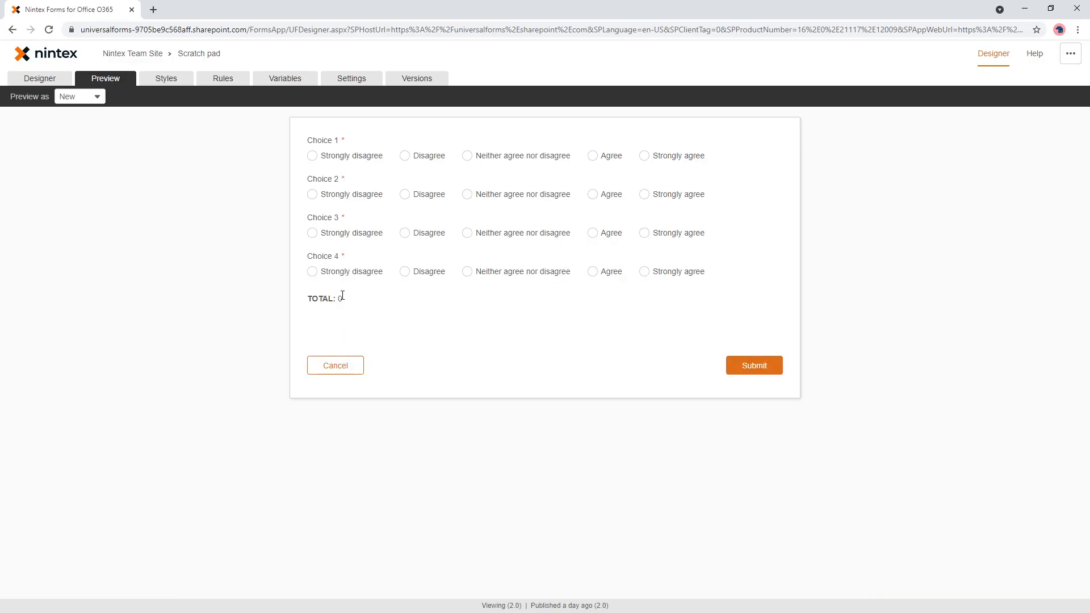
{"action": "left_click", "coordinate": [372, 162]}
{"action": "left_click", "coordinate": [430, 199]}
{"action": "left_click", "coordinate": [482, 232]}
{"action": "left_click", "coordinate": [475, 273]}
- Delete the Total form variable and confirm its removal
{"action": "left_click", "coordinate": [292, 83]}
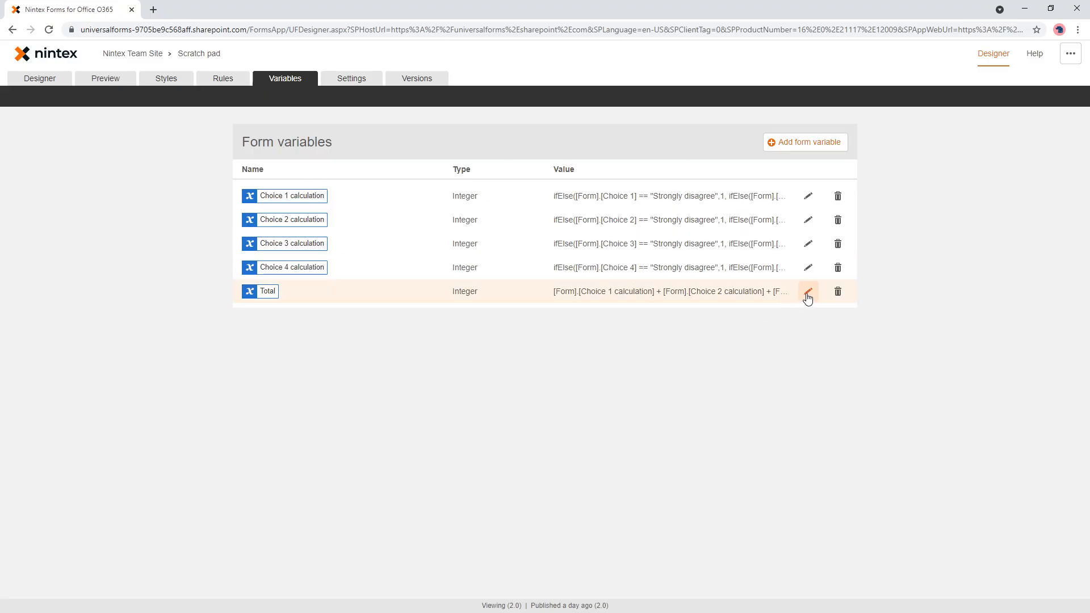
{"action": "left_click", "coordinate": [837, 291]}
{"action": "left_click", "coordinate": [823, 356]}
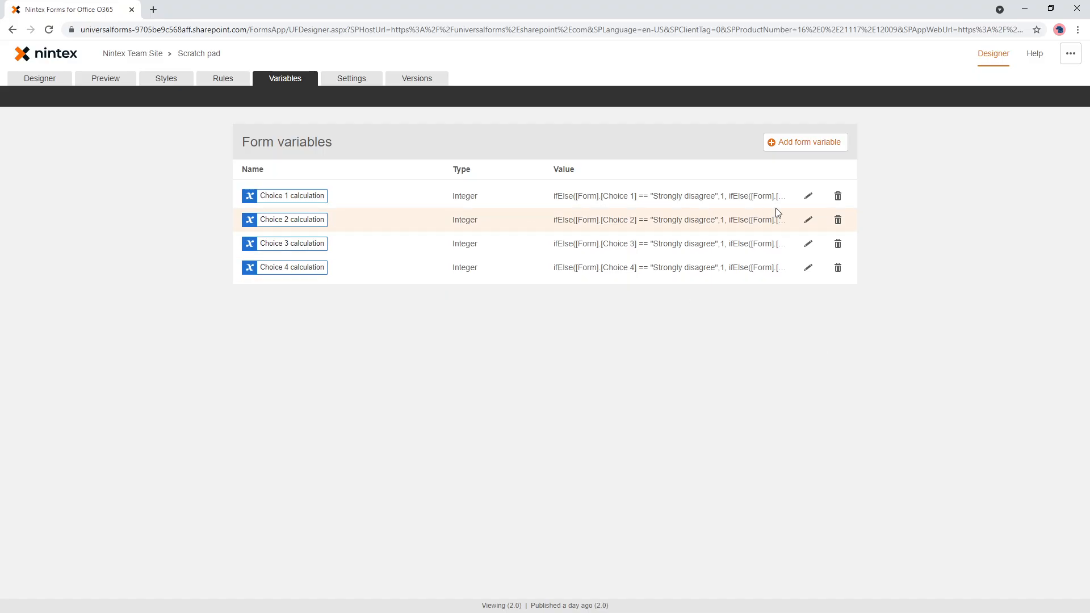
- Add the Choice 4 calculation's ifElse formula to the Choice 1 calculation's value with a plus sign, and delete the Choice 4 calculation variable
{"action": "left_click", "coordinate": [808, 268]}
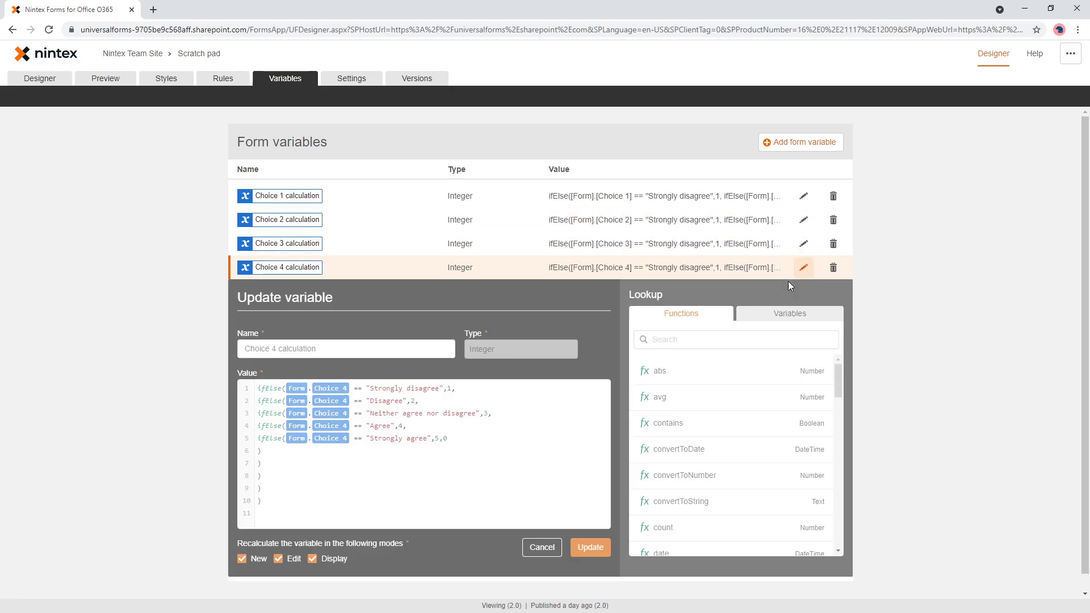
{"action": "left_click", "coordinate": [557, 446]}
{"action": "key", "text": "ctrl+a"}
{"action": "key", "text": "ctrl+c"}
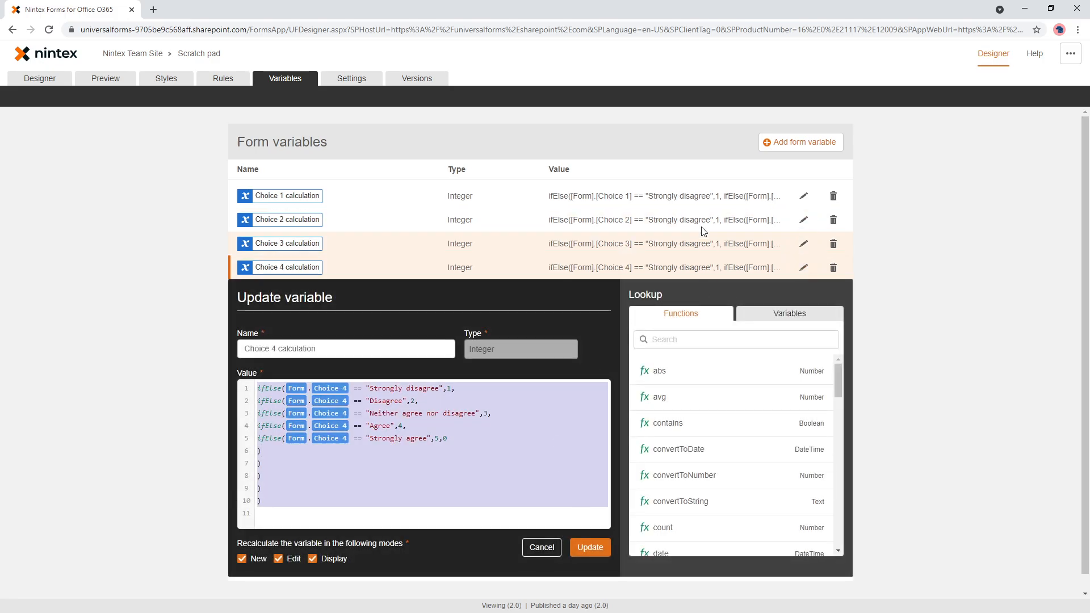
{"action": "left_click", "coordinate": [803, 195]}
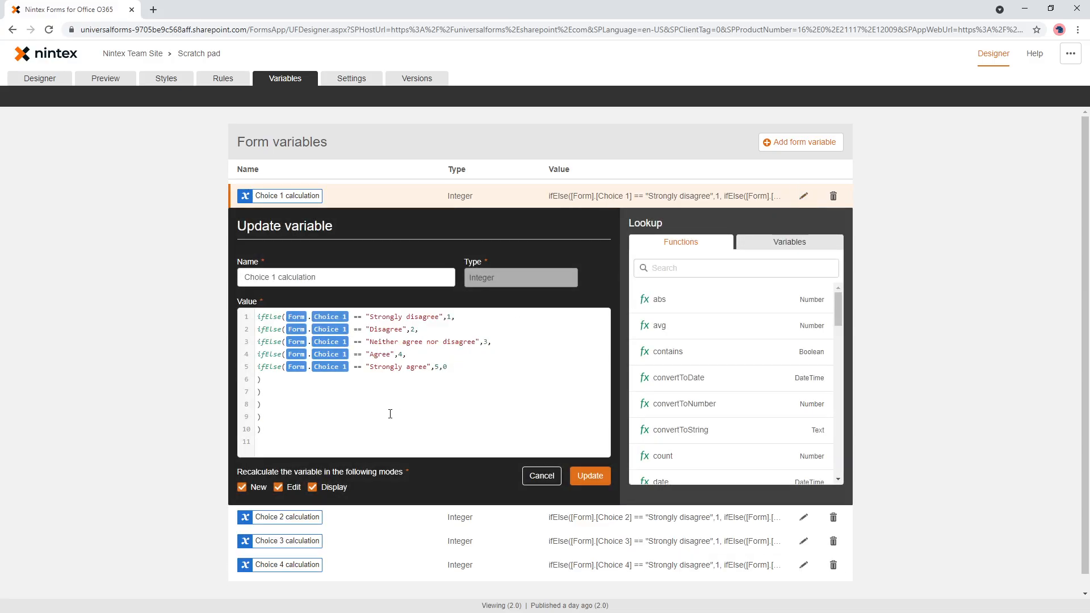
{"action": "left_click", "coordinate": [357, 440]}
{"action": "key", "text": "Return"}
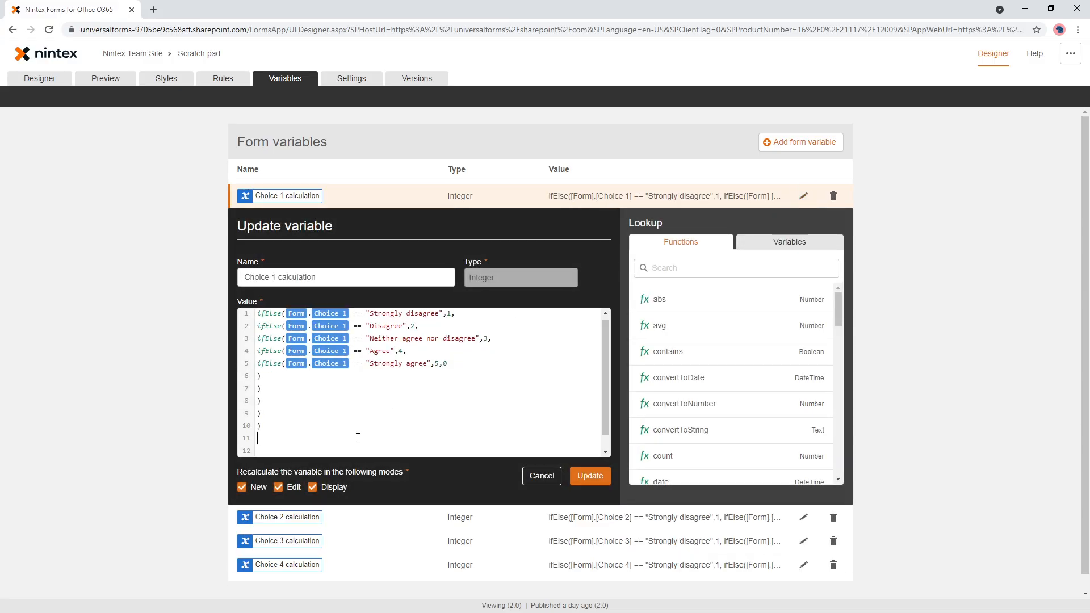
{"action": "key", "text": "ctrl+v"}
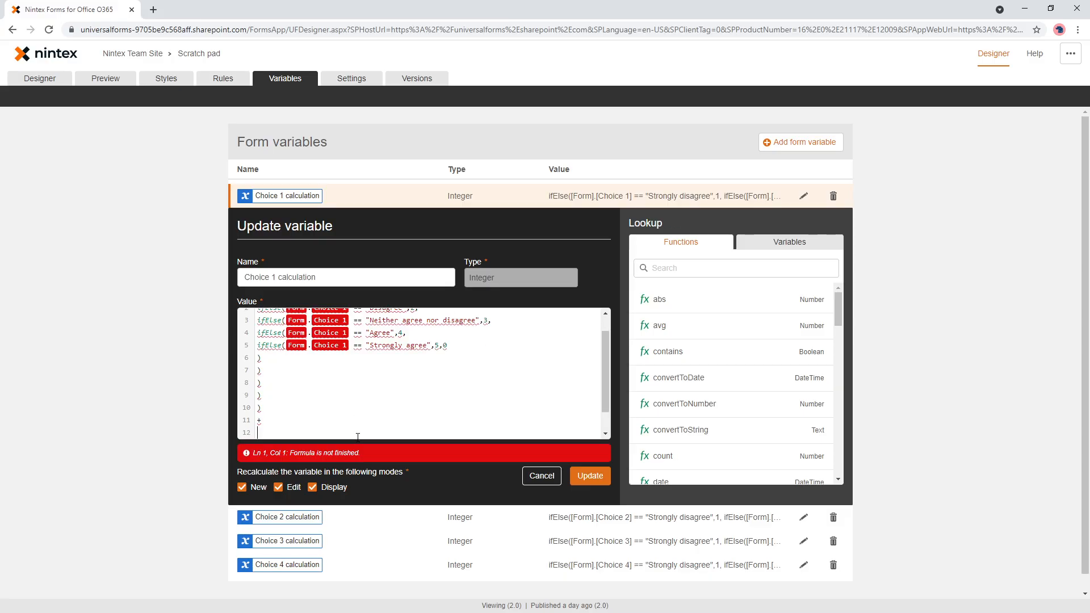
{"action": "left_click", "coordinate": [589, 476]}
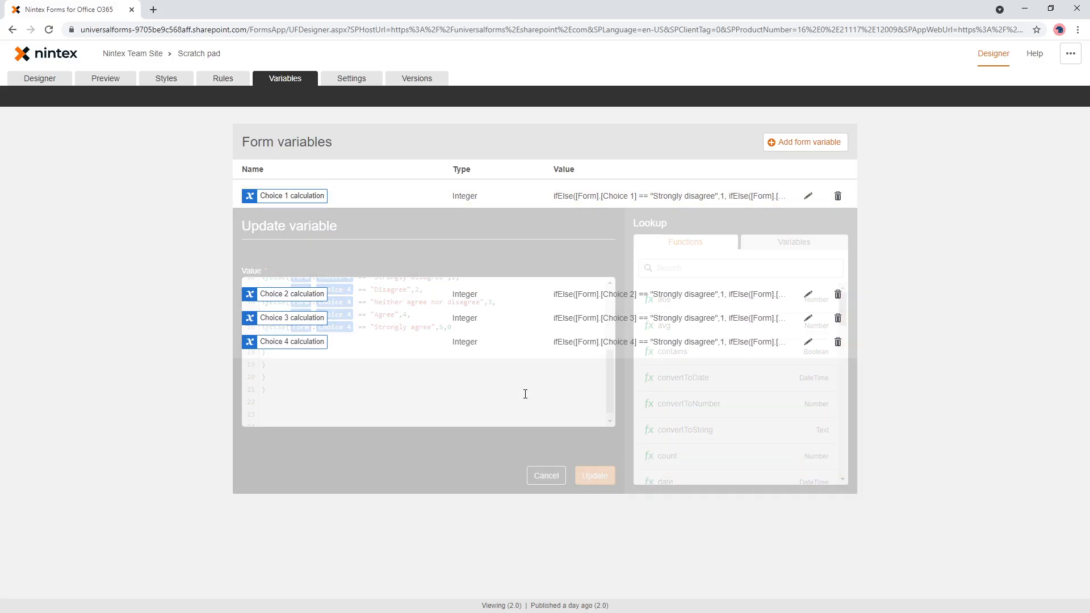
{"action": "left_click", "coordinate": [838, 268]}
{"action": "left_click", "coordinate": [822, 330]}
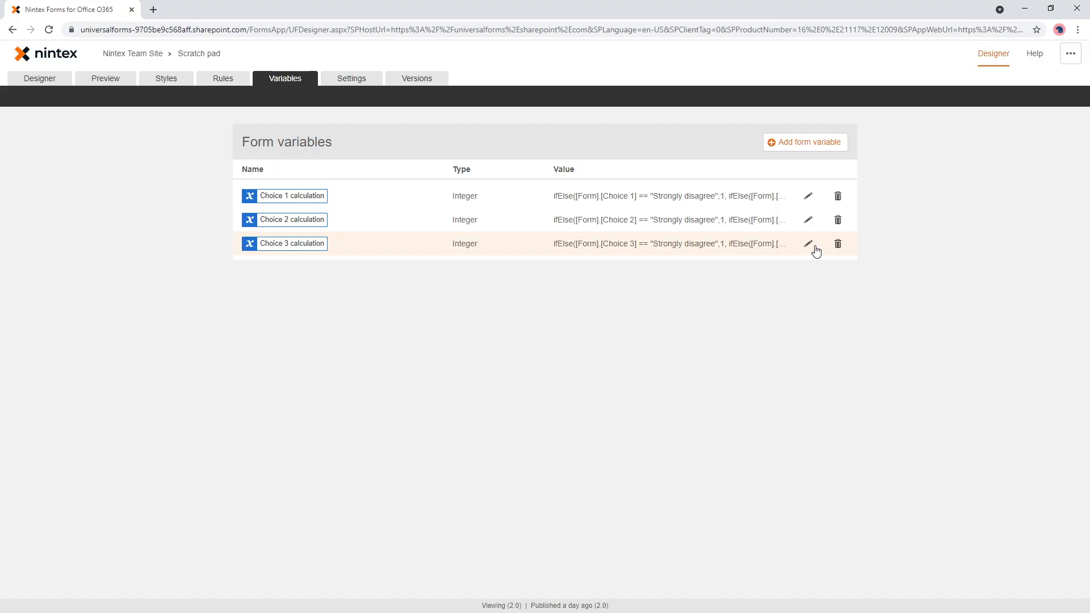
- Append the Choice 3 calculation's ifElse formula to the Choice 1 calculation's value after a plus sign, and delete the Choice 3 calculation variable
{"action": "left_click", "coordinate": [807, 244]}
{"action": "key", "text": "ctrl+a"}
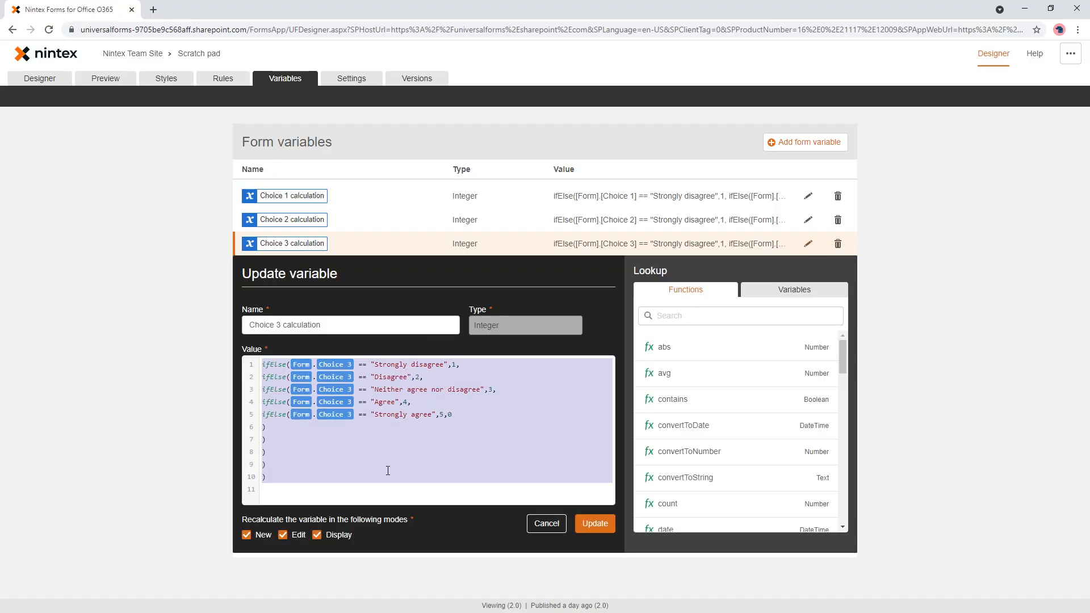
{"action": "left_click", "coordinate": [595, 523]}
{"action": "left_click", "coordinate": [807, 196]}
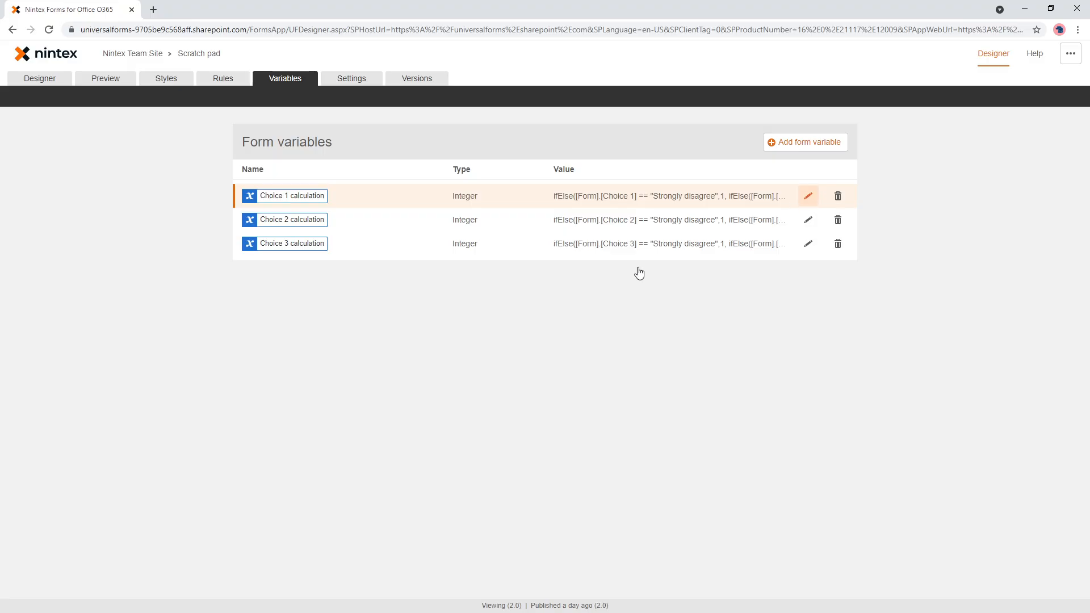
{"action": "scroll", "coordinate": [360, 409], "scroll_direction": "down", "scroll_amount": 3}
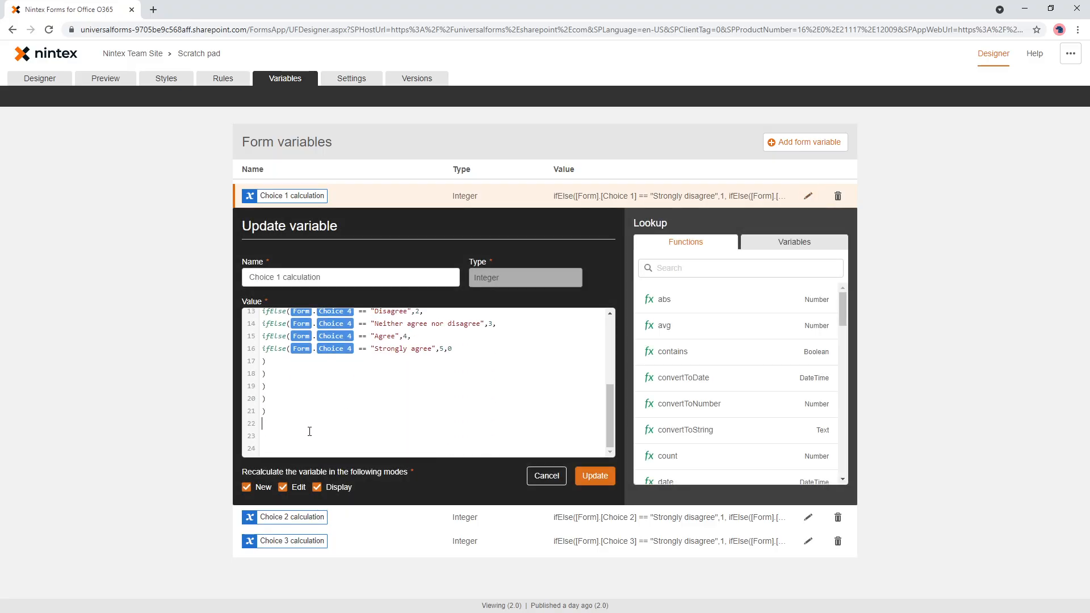
{"action": "type", "text": "ifElse([Form].[Choice 3] == \"Strongly disagree\",1, ifElse([Form].[Choice 3] == \"Disagree\",2, ifElse([Form].[Choice 3] == \"Neither agree nor disagree\",3, ifElse([Form].[Choice 3] == \"Agree\",4, ifElse([Form].[Choice 3] == \"Strongly agree\",5,0 ) ) ) ) )"}
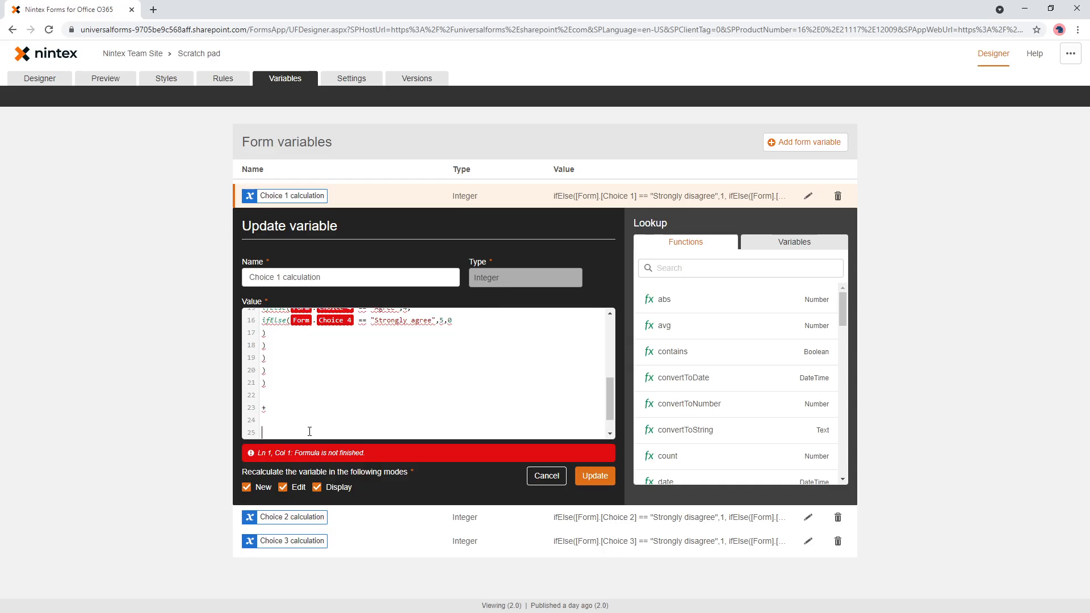
{"action": "left_click", "coordinate": [591, 477]}
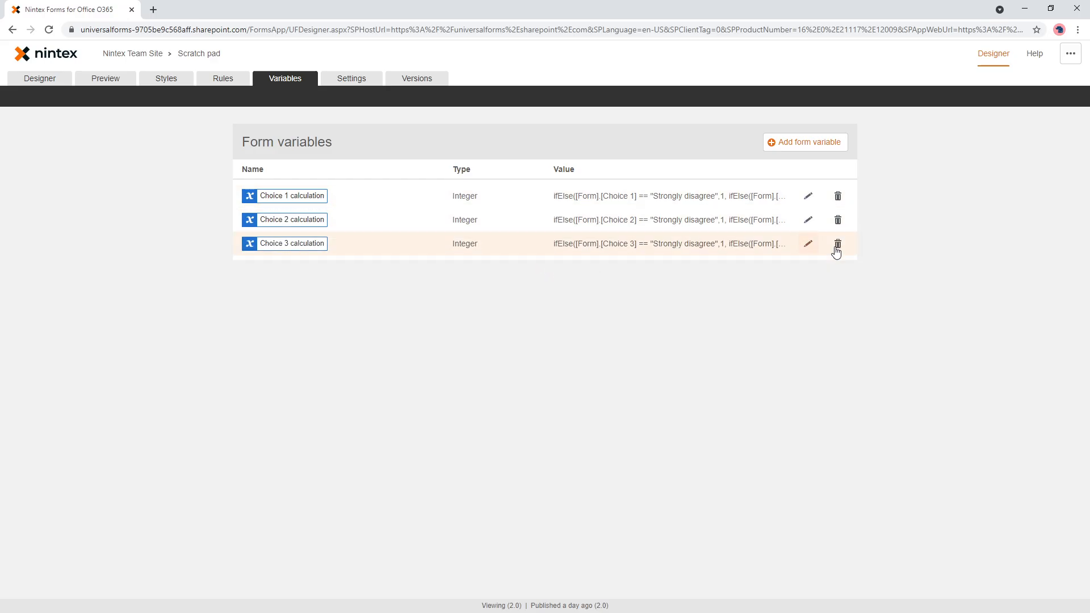
{"action": "left_click", "coordinate": [837, 243]}
{"action": "left_click", "coordinate": [823, 305]}
- Append the Choice 2 calculation's ifElse formula to the Choice 1 calculation's value after a plus sign, and delete the Choice 2 calculation variable
{"action": "left_click", "coordinate": [807, 220]}
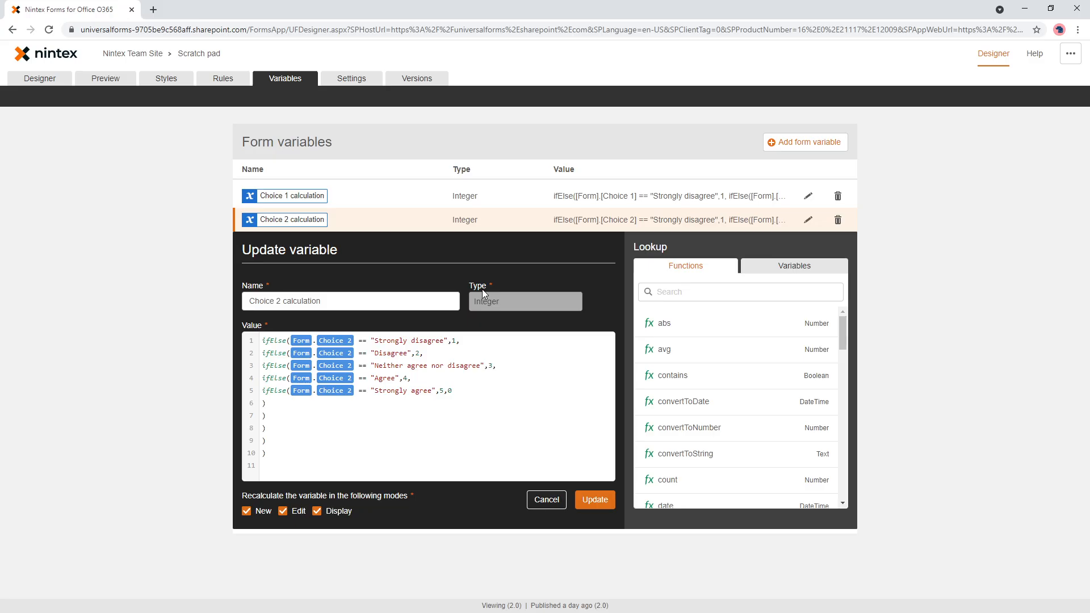
{"action": "left_click", "coordinate": [389, 439]}
{"action": "key", "text": "ctrl+a"}
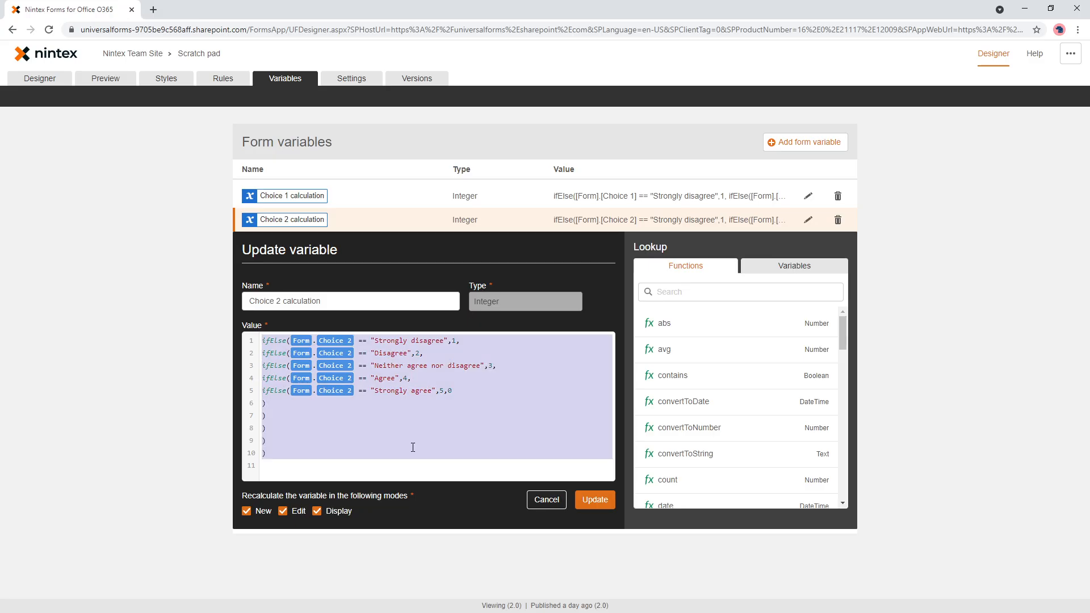
{"action": "left_click", "coordinate": [591, 501]}
{"action": "left_click", "coordinate": [809, 197]}
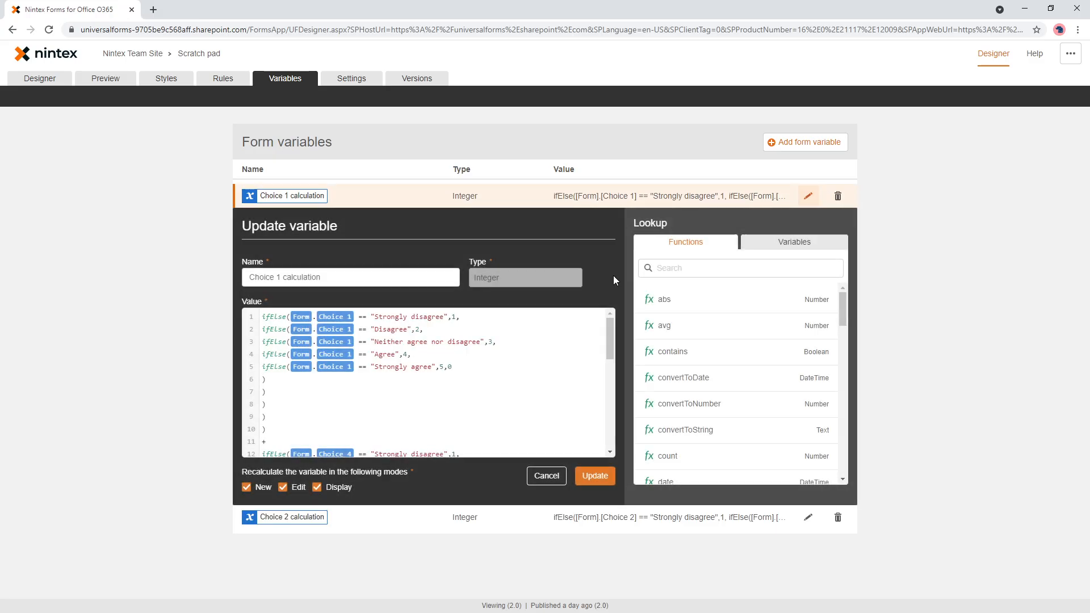
{"action": "scroll", "coordinate": [411, 399], "scroll_direction": "down", "scroll_amount": 5}
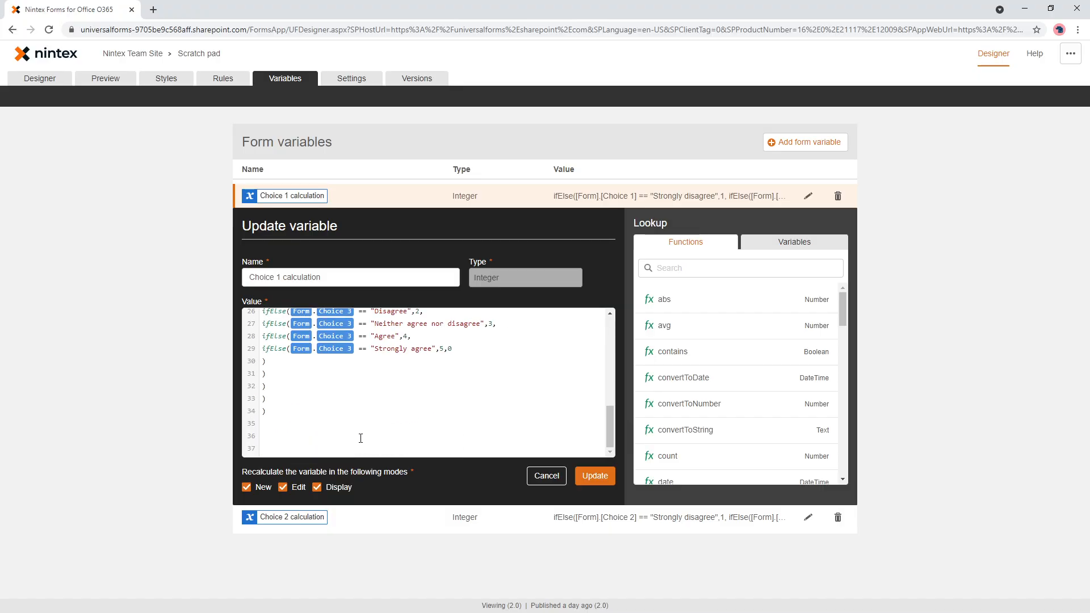
{"action": "key", "text": "Return"}
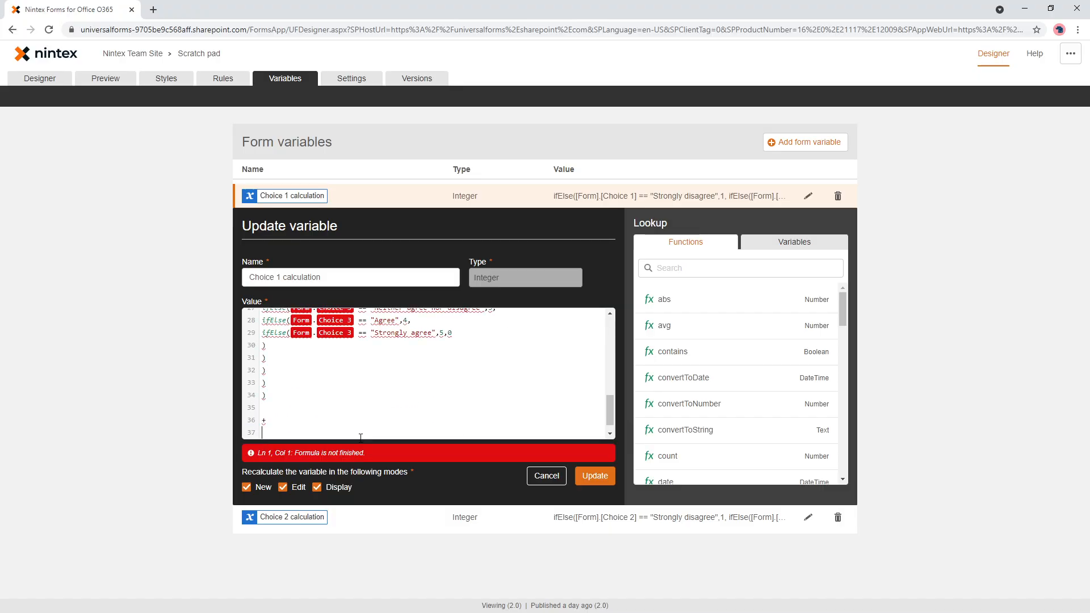
{"action": "type", "text": "ifElse([Form].[Choice 2] == \"Strongly disagree\",1, ifElse([Form].[Choice 2] == \"Disagree\",2, ifElse([Form].[Choice 2] == \"Neither agree nor disagree\",3, ifElse([Form].[Choice 2] == \"Agree\",4, ifElse([Form].[Choice 2] == \"Strongly agree\",5,0 ) ) ) ) )"}
{"action": "left_click", "coordinate": [611, 471]}
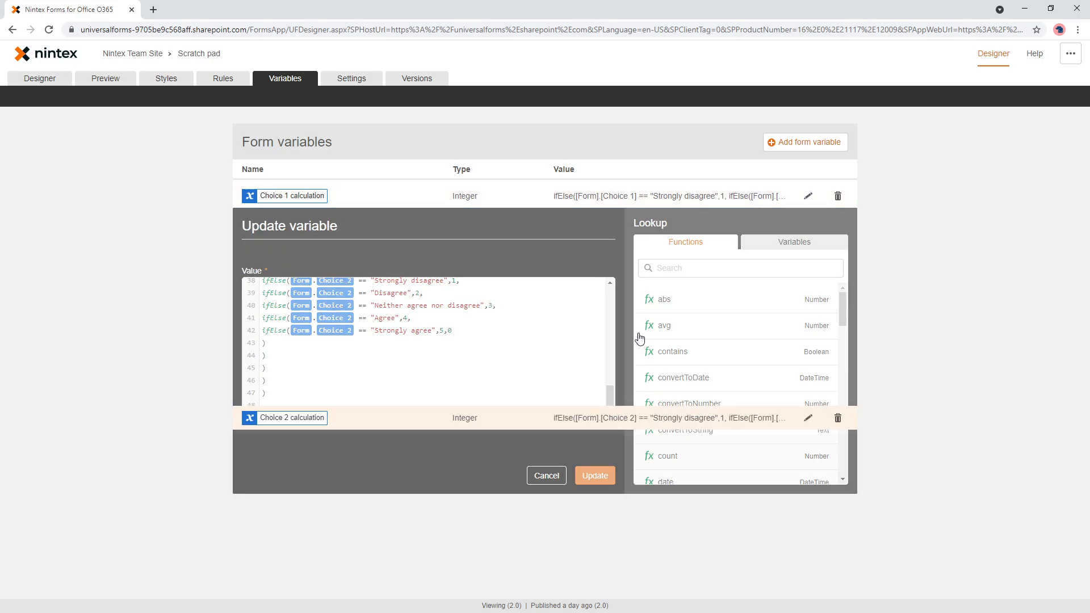
{"action": "left_click", "coordinate": [838, 220]}
{"action": "left_click", "coordinate": [822, 282]}
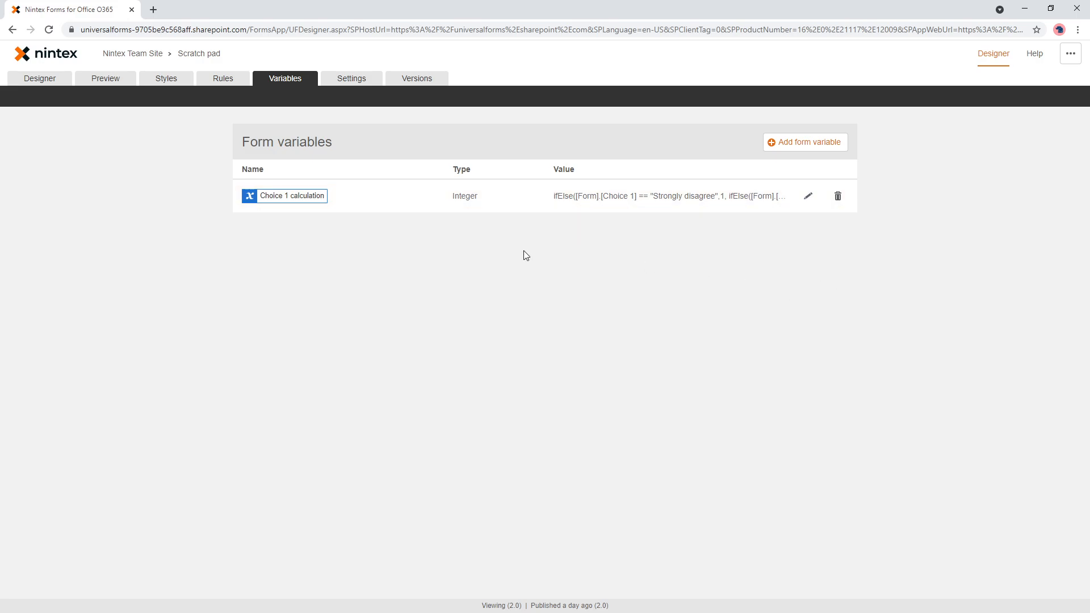
- Rename the Choice 1 calculation form variable to "Total" and save the variable
{"action": "left_click", "coordinate": [808, 196]}
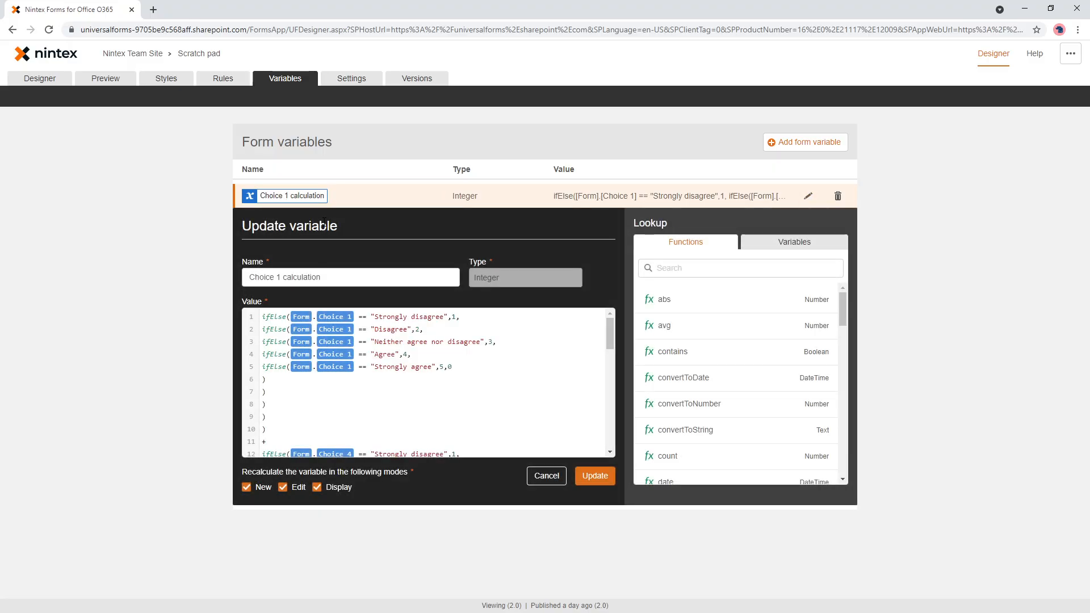
{"action": "left_click_drag", "start_coordinate": [321, 277], "coordinate": [233, 275]}
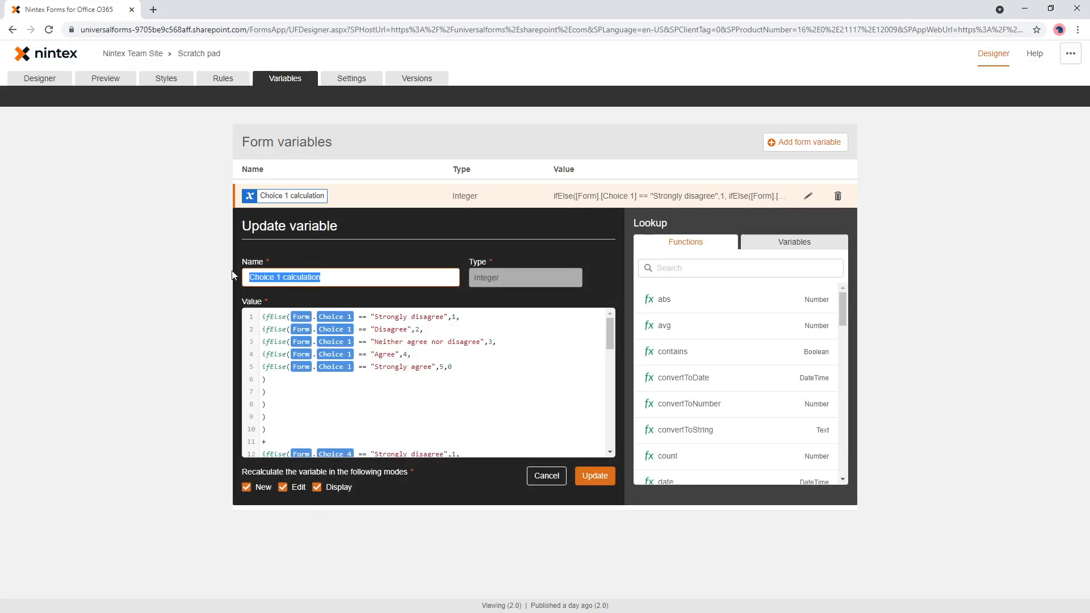
{"action": "type", "text": "Total"}
{"action": "left_click", "coordinate": [594, 475]}
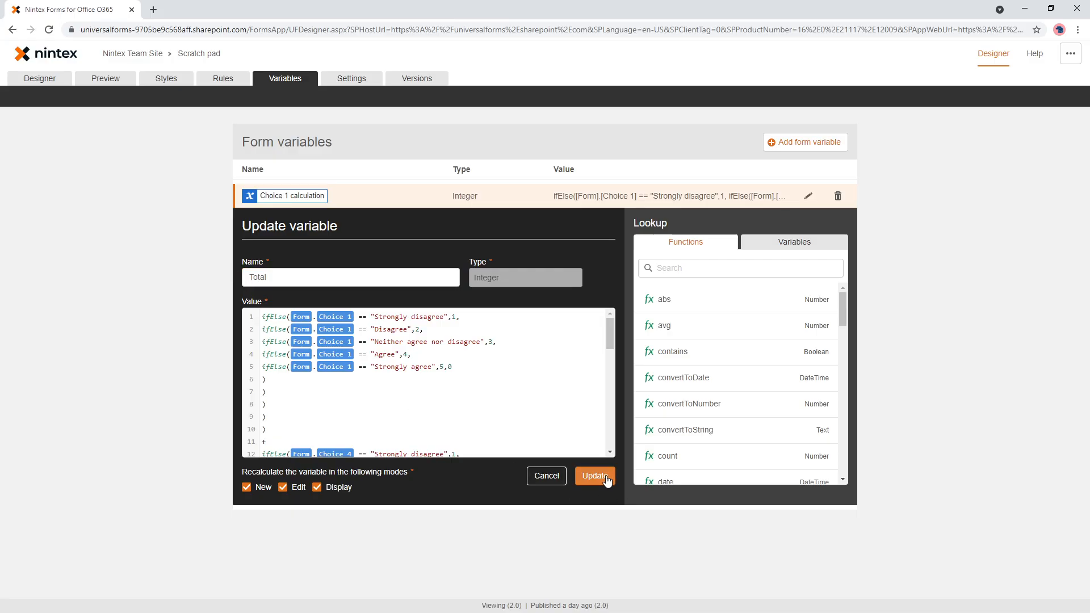
- Replace the unavailable variable reference in the form's TOTAL label with the new Total variable
{"action": "left_click", "coordinate": [44, 79]}
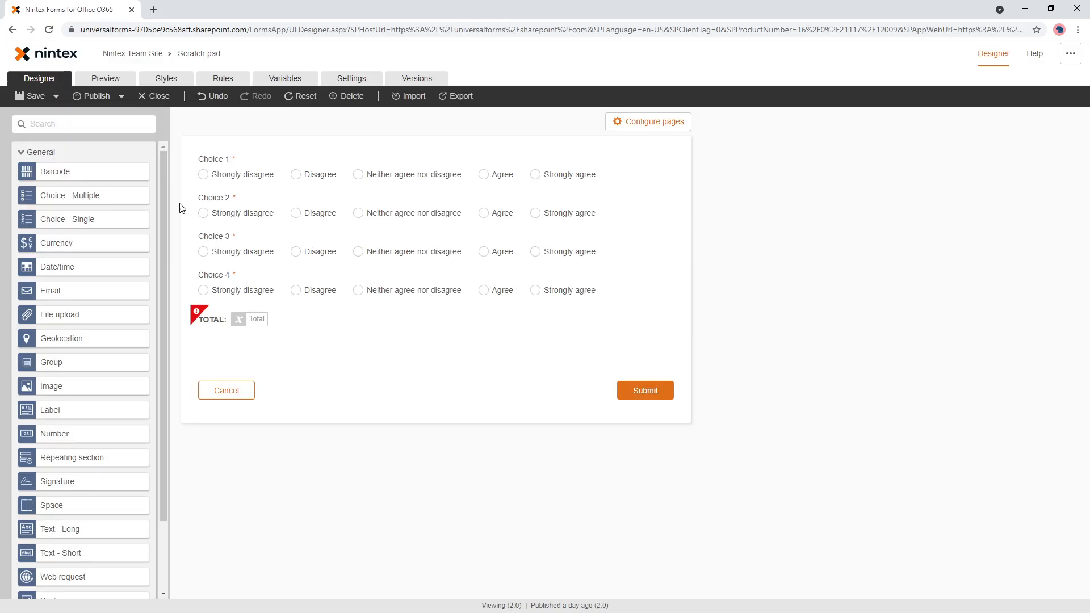
{"action": "left_click", "coordinate": [263, 318]}
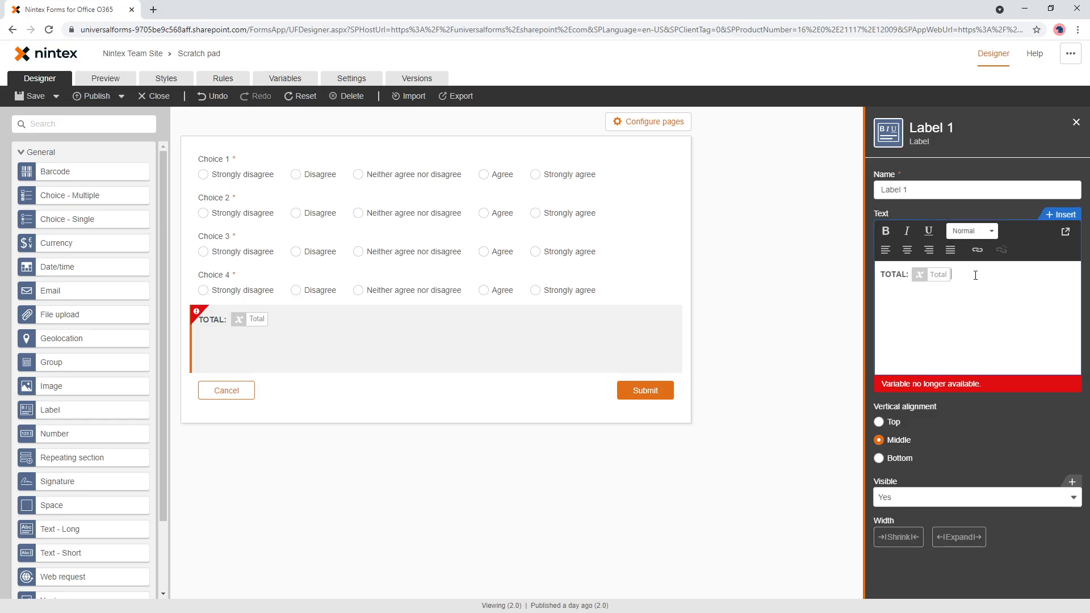
{"action": "key", "text": "BackSpace"}
{"action": "key", "text": "BackSpace"}
{"action": "type", "text": "[[Tot"}
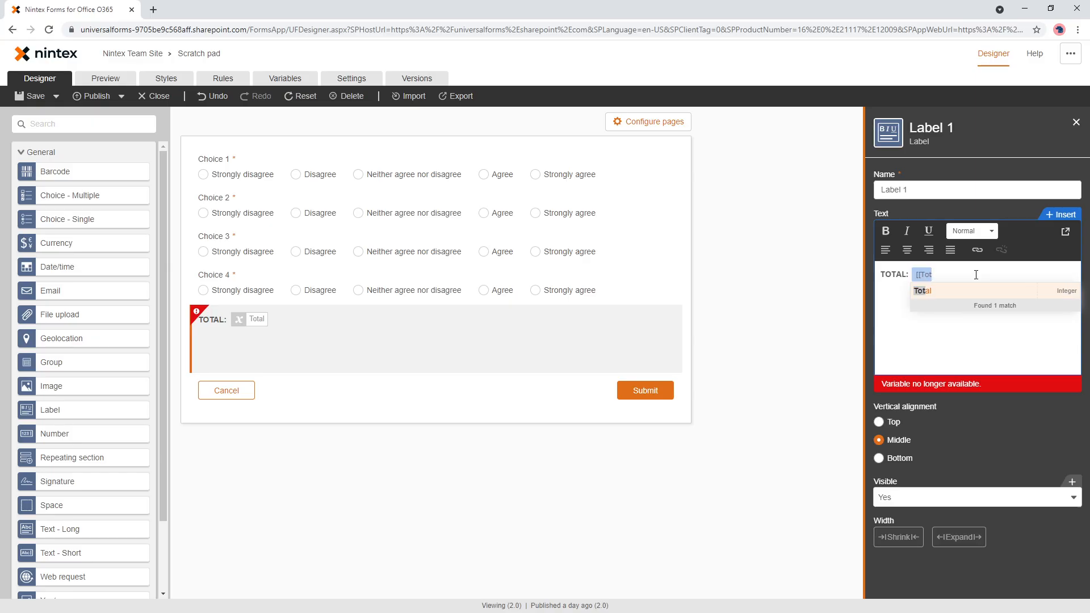
{"action": "key", "text": "Return"}
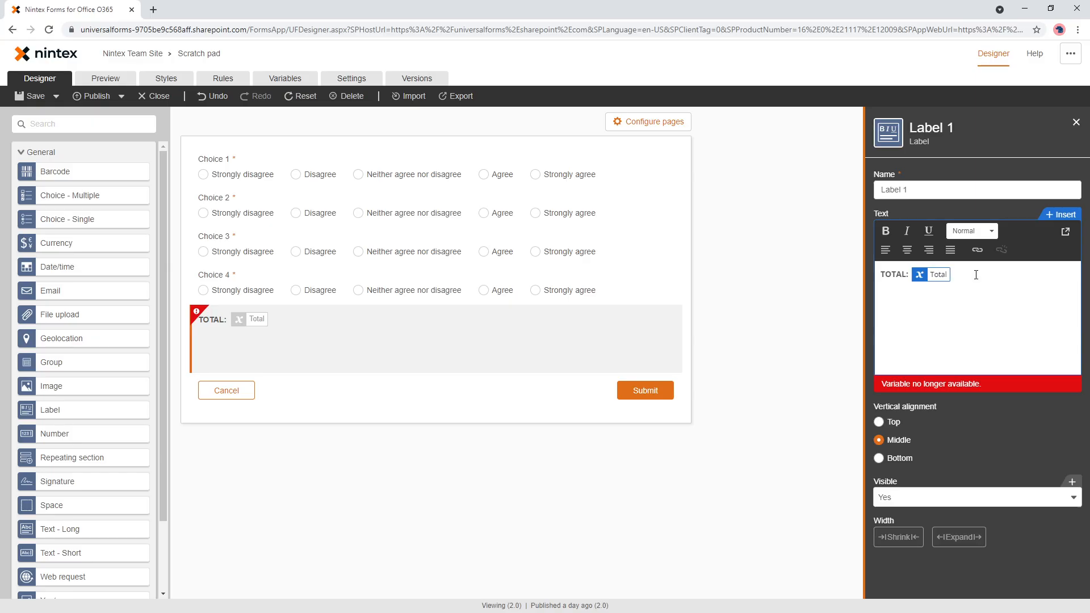
{"action": "left_click", "coordinate": [853, 423]}
- Preview the form and test the total by answering all four choices "Strongly disagree", followed by "Disagree" for all four
{"action": "left_click", "coordinate": [98, 83]}
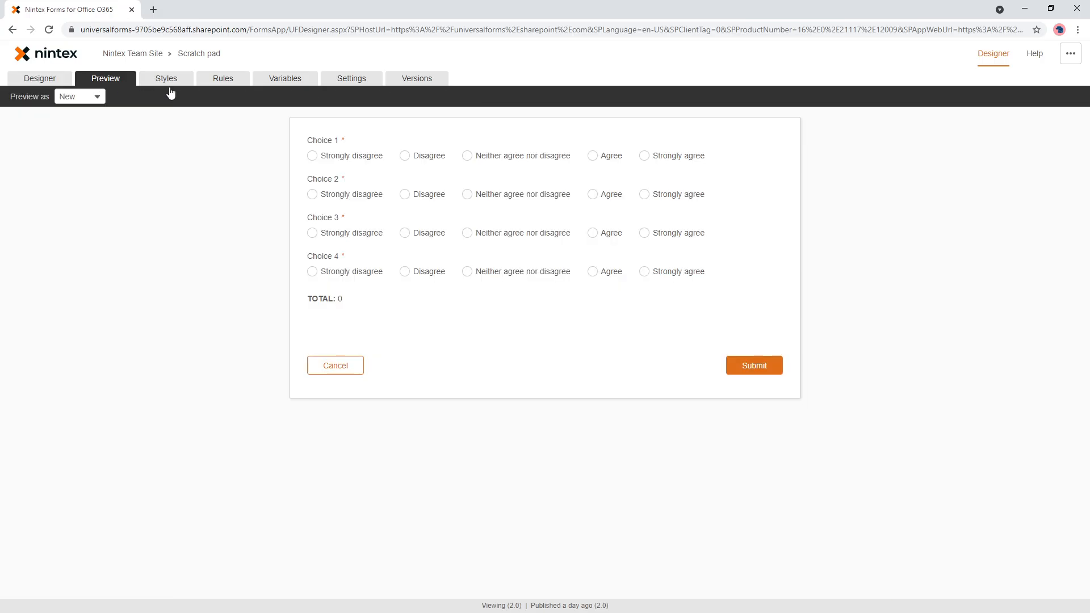
{"action": "left_click", "coordinate": [358, 157]}
{"action": "left_click", "coordinate": [342, 195]}
{"action": "left_click", "coordinate": [348, 234]}
{"action": "left_click", "coordinate": [353, 273]}
{"action": "left_click", "coordinate": [423, 276]}
{"action": "left_click", "coordinate": [425, 234]}
{"action": "left_click", "coordinate": [423, 196]}
{"action": "left_click", "coordinate": [424, 161]}
- Test the total in the preview with "Agree" for all four choices, followed by "Strongly agree" for all four
{"action": "left_click", "coordinate": [600, 274]}
{"action": "left_click", "coordinate": [602, 234]}
{"action": "left_click", "coordinate": [597, 196]}
{"action": "left_click", "coordinate": [596, 159]}
{"action": "left_click", "coordinate": [647, 158]}
{"action": "left_click", "coordinate": [649, 197]}
{"action": "left_click", "coordinate": [647, 234]}
{"action": "left_click", "coordinate": [647, 272]}
- Test mixed answers: "Agree" for Choice 4, "Neither agree nor disagree" for Choice 2, and "Disagree" for Choices 1 and 4
{"action": "left_click", "coordinate": [597, 274]}
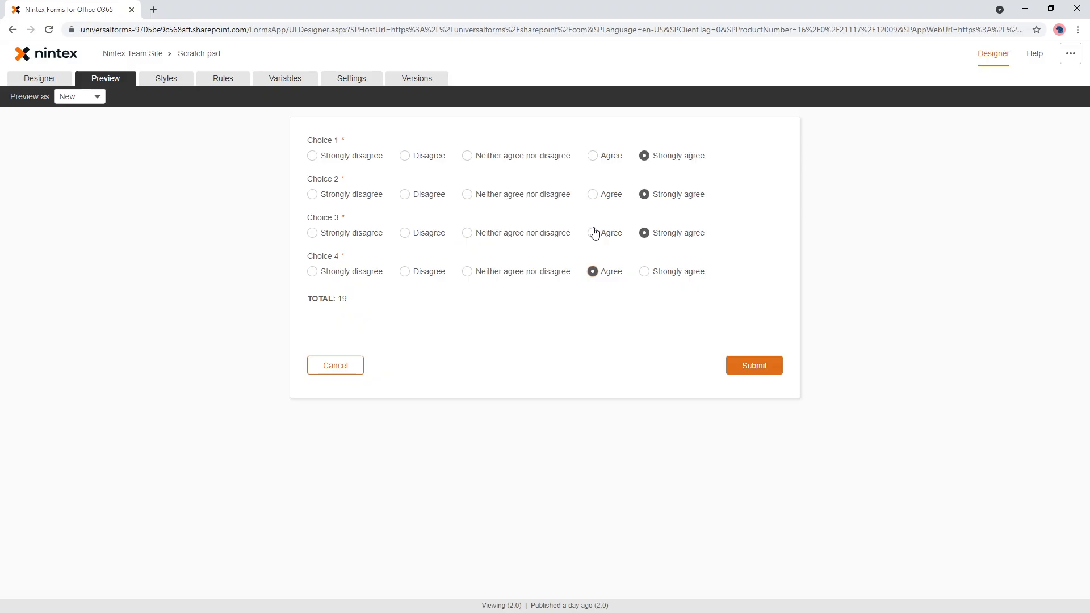
{"action": "left_click", "coordinate": [538, 196]}
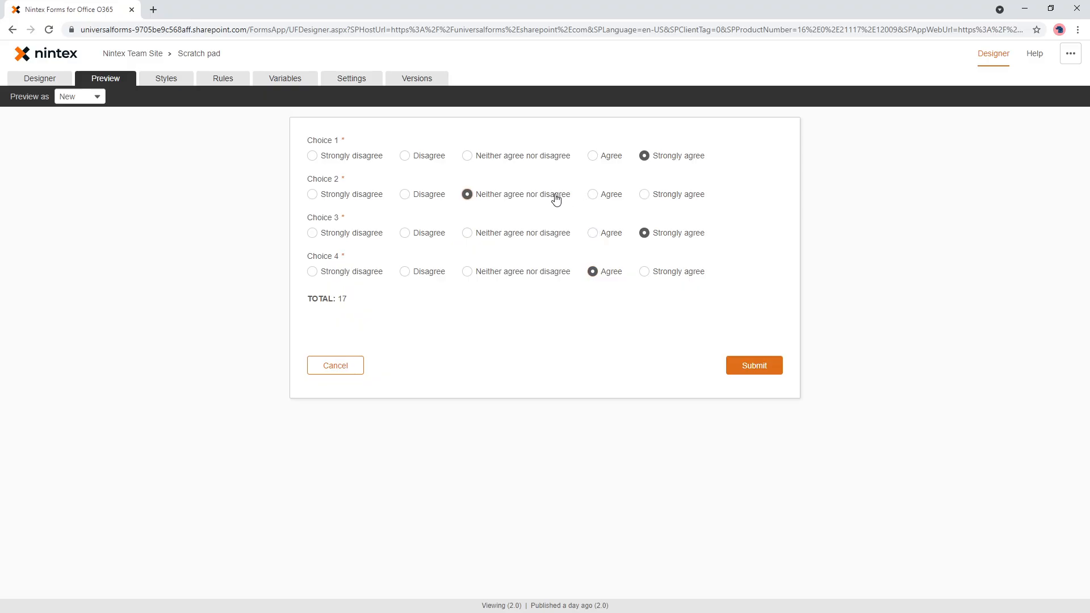
{"action": "left_click", "coordinate": [425, 157]}
{"action": "left_click", "coordinate": [426, 273]}
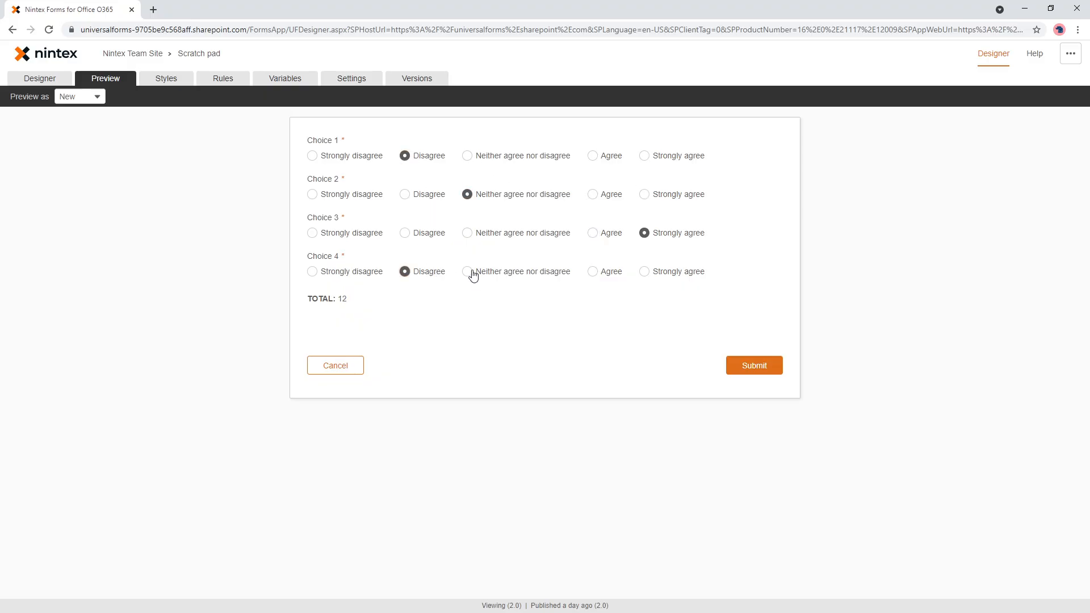